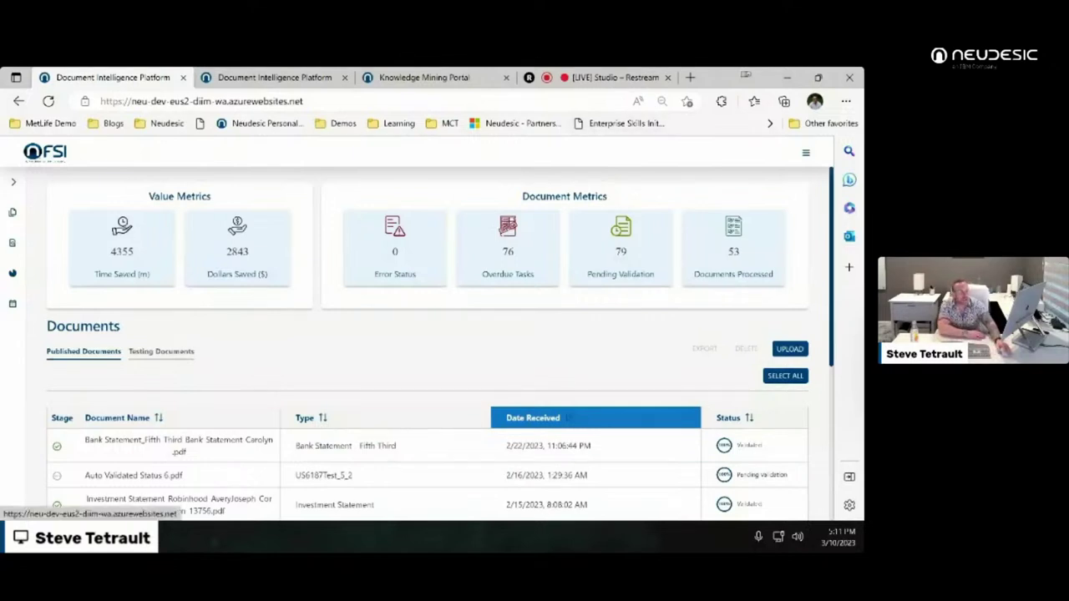
Step: Open the Investment Statement document type from the document types list
{"action": "left_click", "coordinate": [806, 152]}
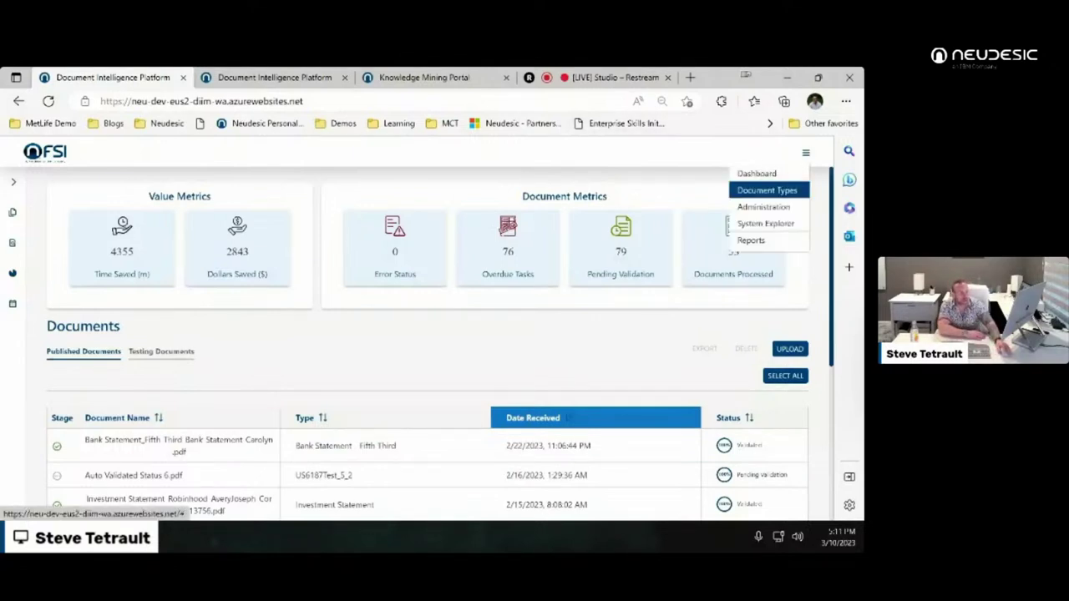
{"action": "left_click", "coordinate": [767, 190]}
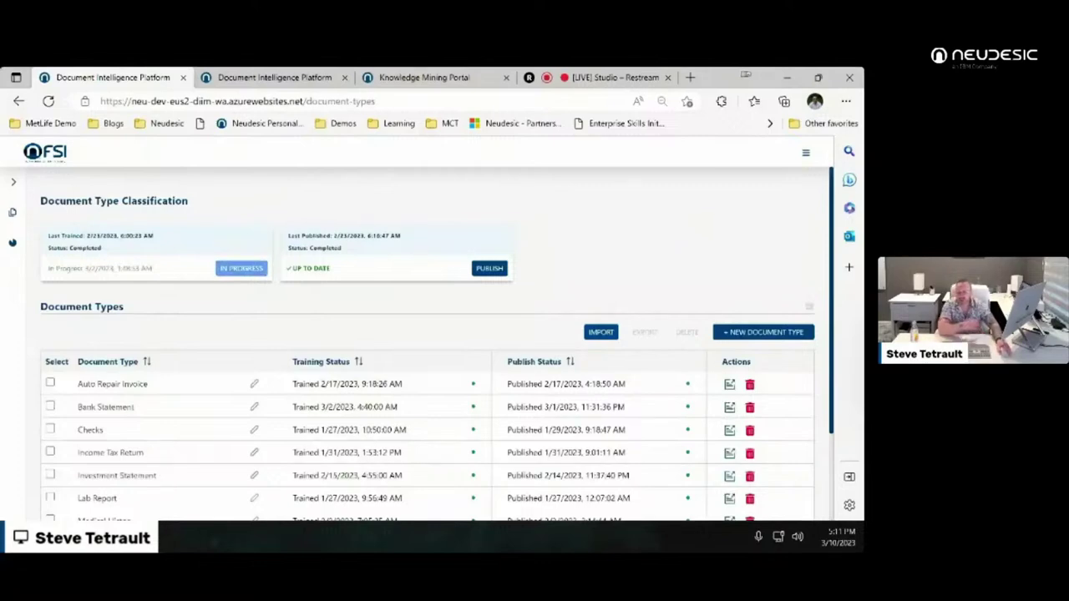
{"action": "scroll", "coordinate": [435, 342], "scroll_direction": "down", "scroll_amount": 2}
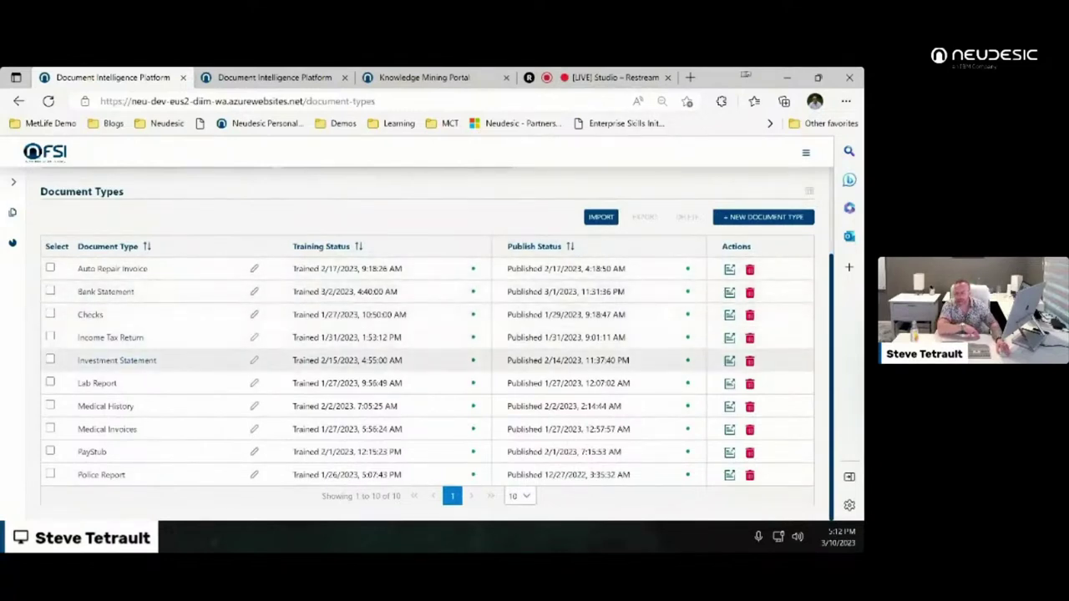
{"action": "left_click", "coordinate": [117, 360]}
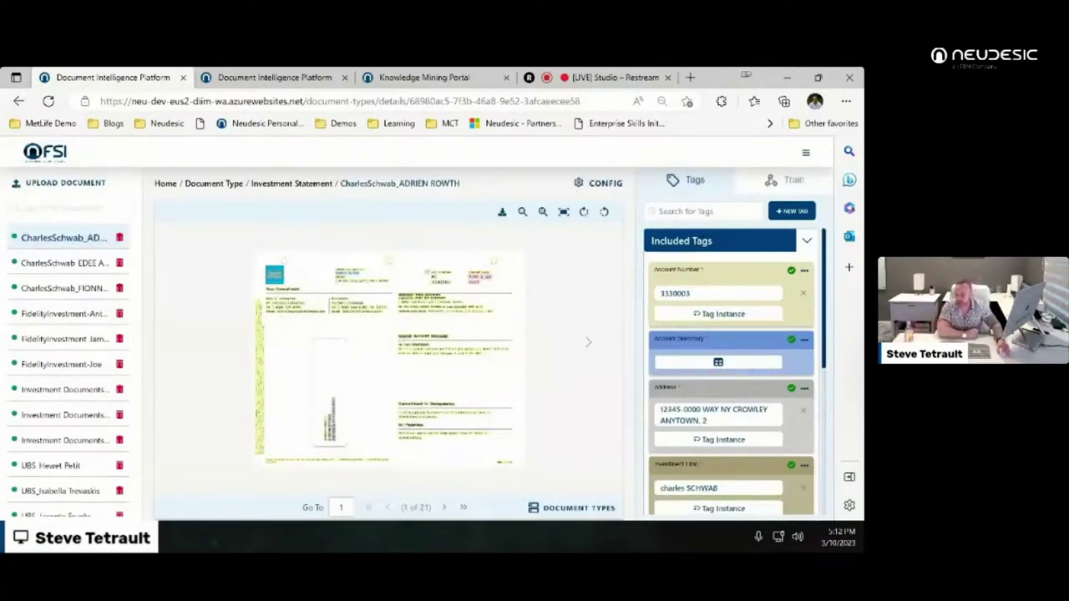
Step: View a Fidelity sample and the Robinhood investment statement sample, and review all included tags of the Robinhood one
{"action": "left_click", "coordinate": [64, 314]}
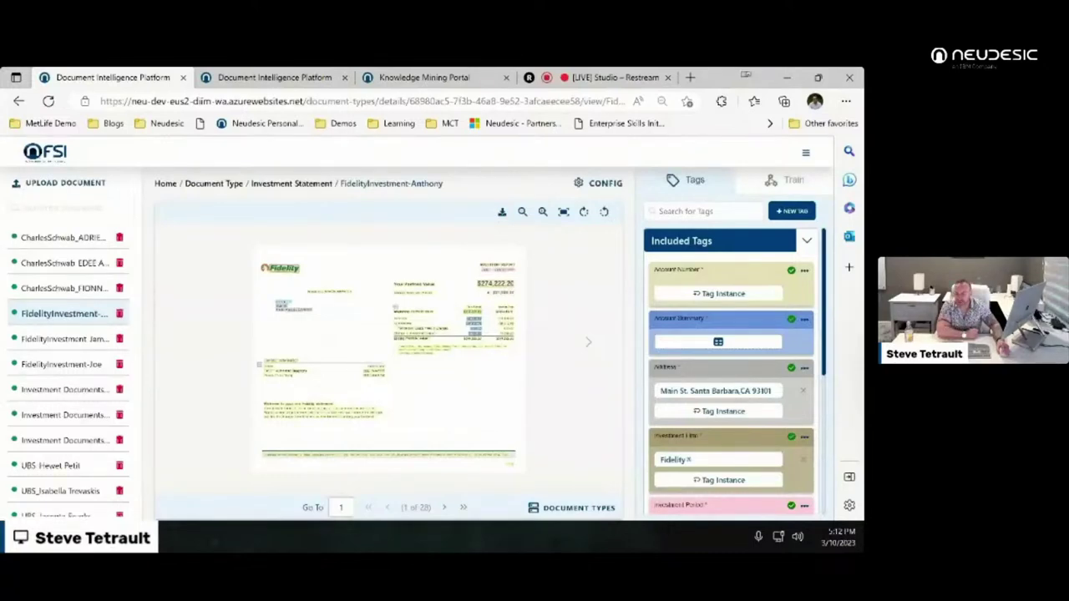
{"action": "left_click", "coordinate": [64, 441]}
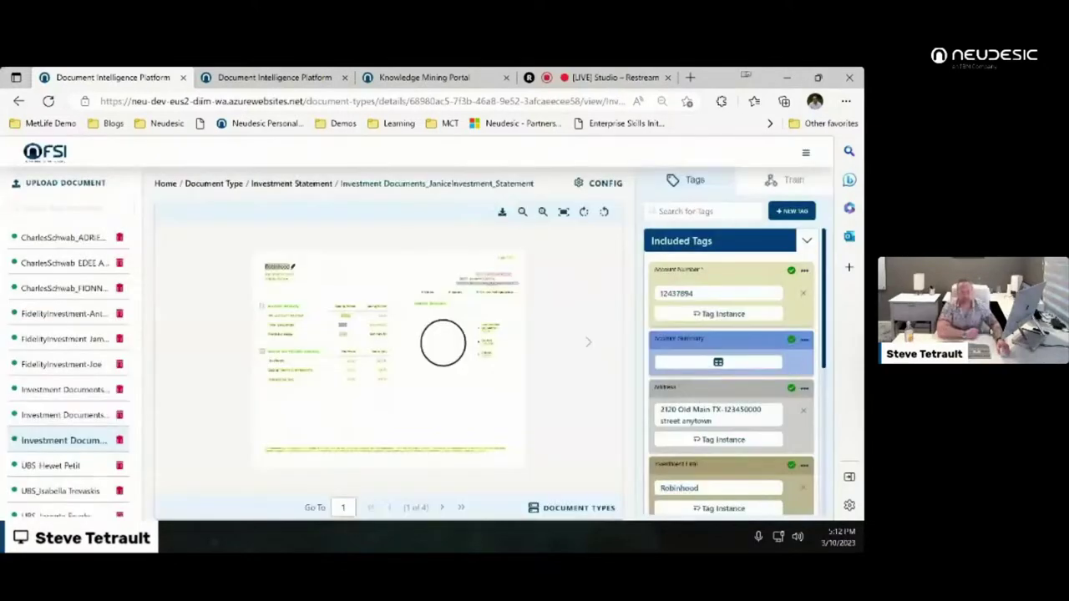
{"action": "scroll", "coordinate": [730, 367], "scroll_direction": "down", "scroll_amount": 2}
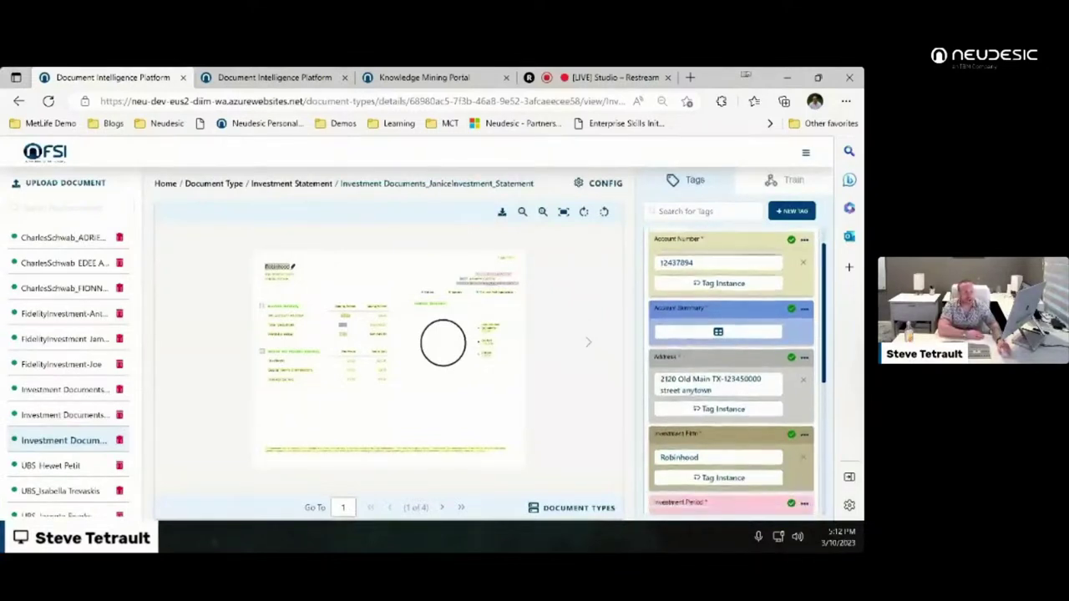
{"action": "scroll", "coordinate": [731, 371], "scroll_direction": "down", "scroll_amount": 4}
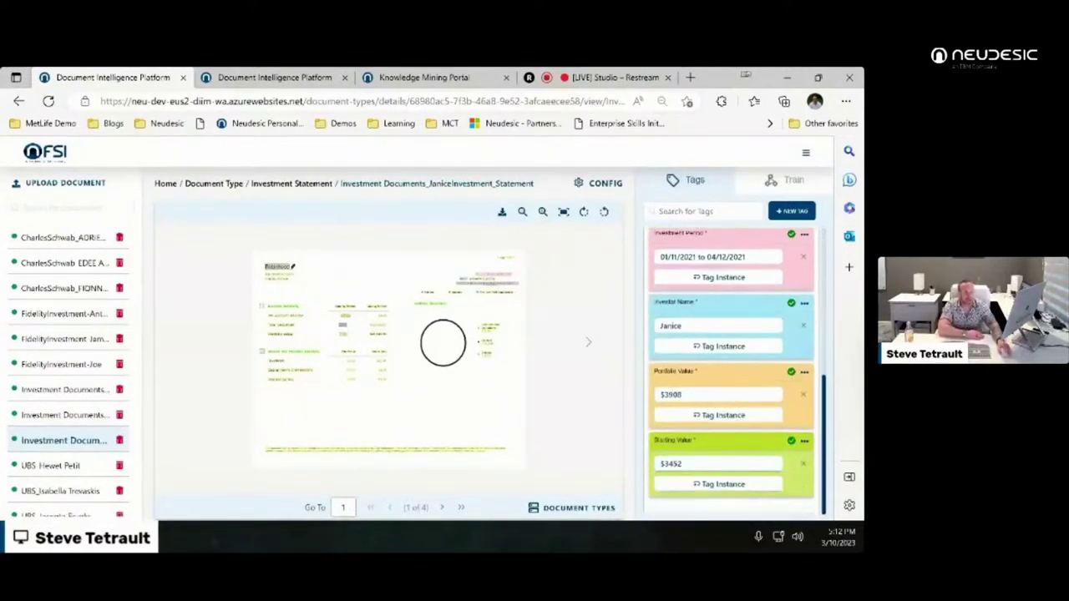
{"action": "scroll", "coordinate": [730, 372], "scroll_direction": "up", "scroll_amount": 5}
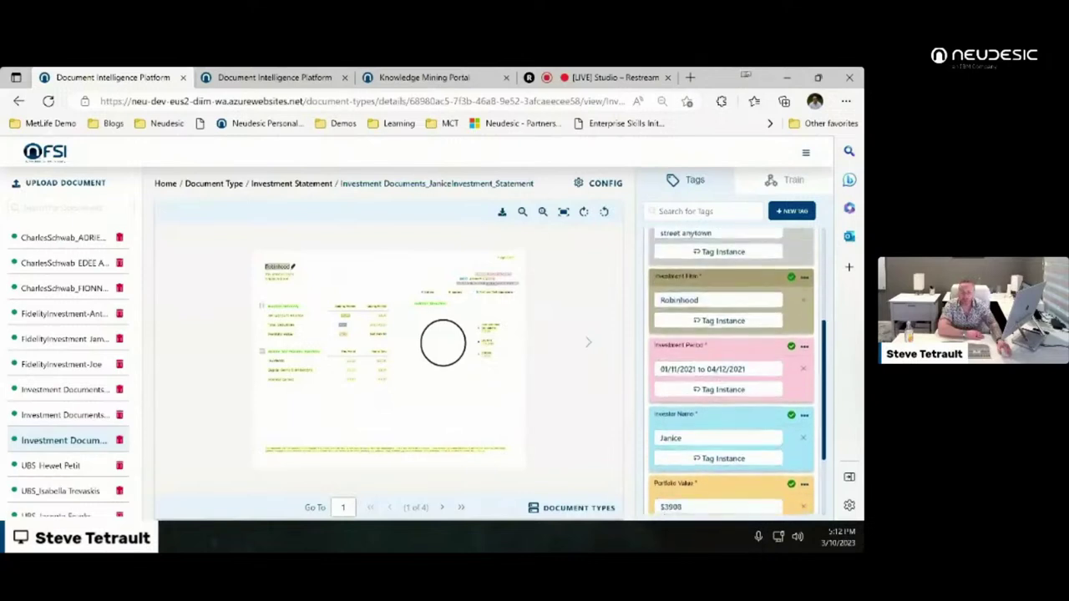
{"action": "scroll", "coordinate": [731, 372], "scroll_direction": "up", "scroll_amount": 2}
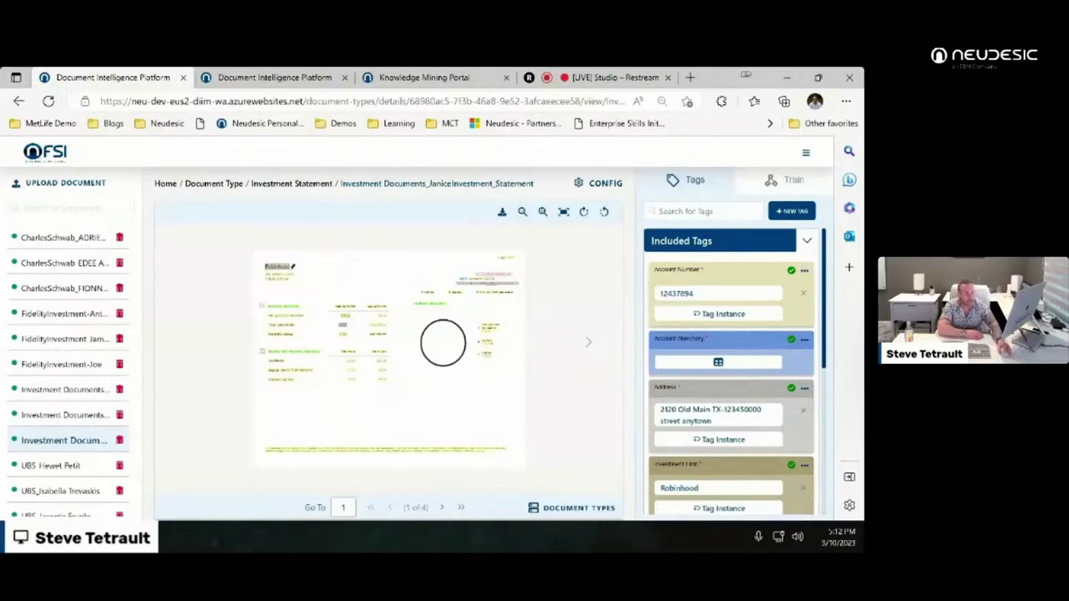
Step: Start a new tag named "Tag A" and check the available entity types, keeping Text
{"action": "left_click", "coordinate": [791, 211]}
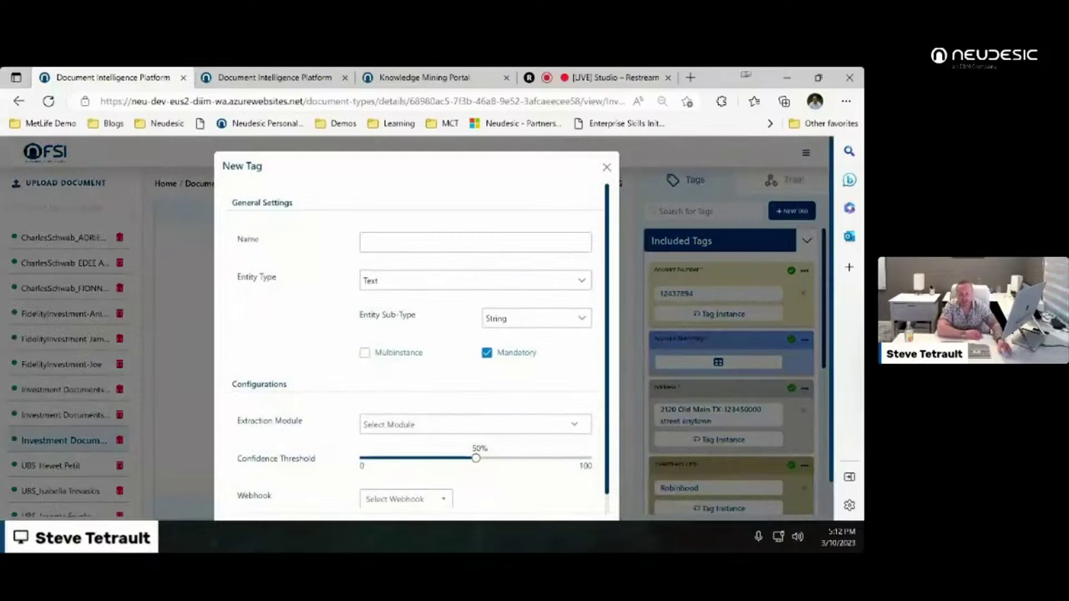
{"action": "left_click", "coordinate": [475, 243]}
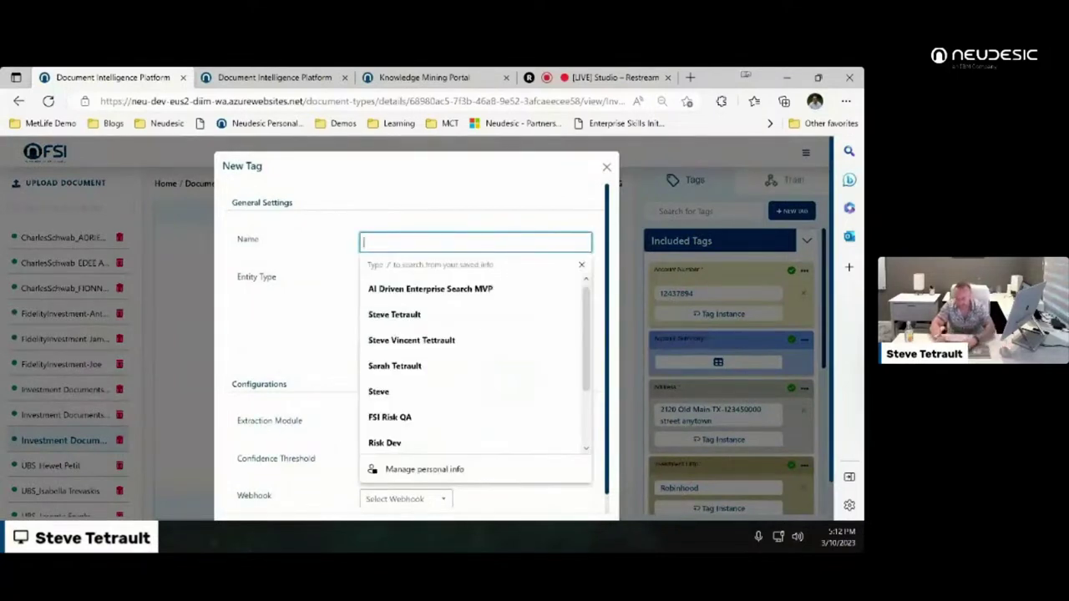
{"action": "type", "text": "Tag A"}
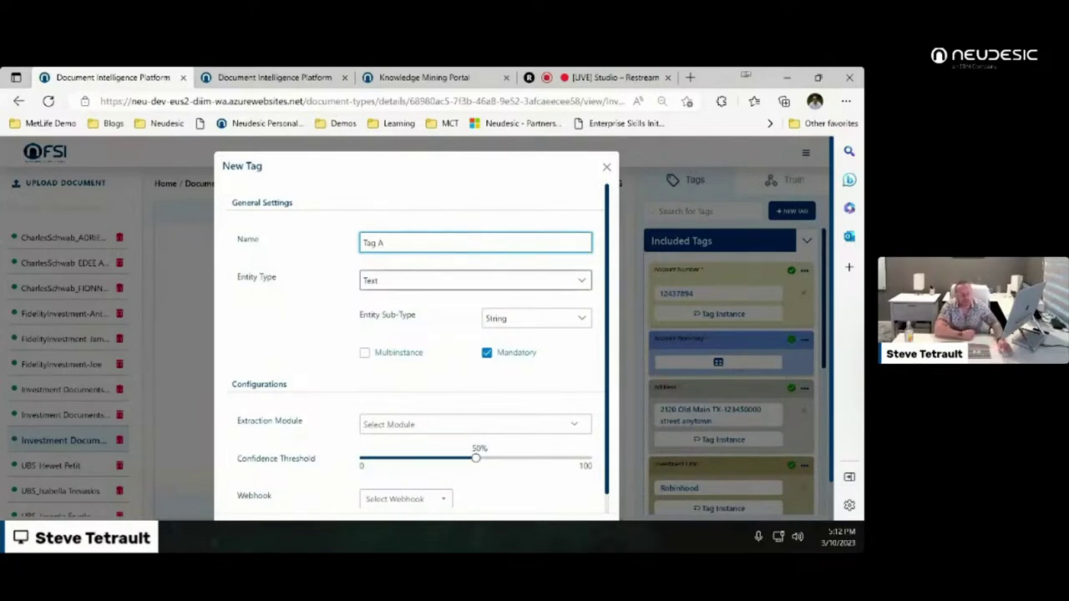
{"action": "left_click", "coordinate": [476, 281]}
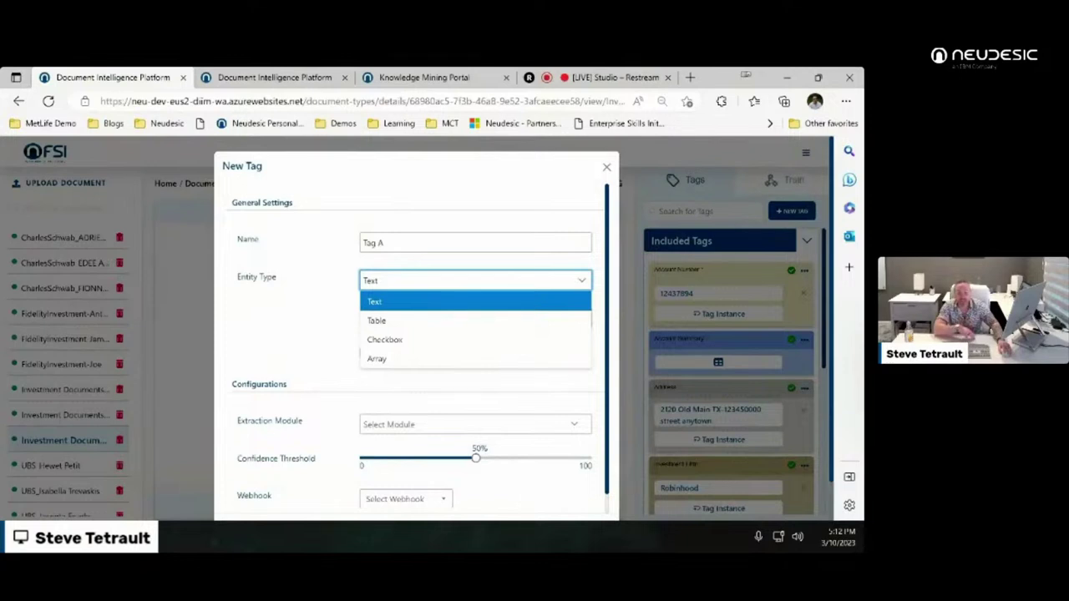
{"action": "left_click", "coordinate": [475, 280]}
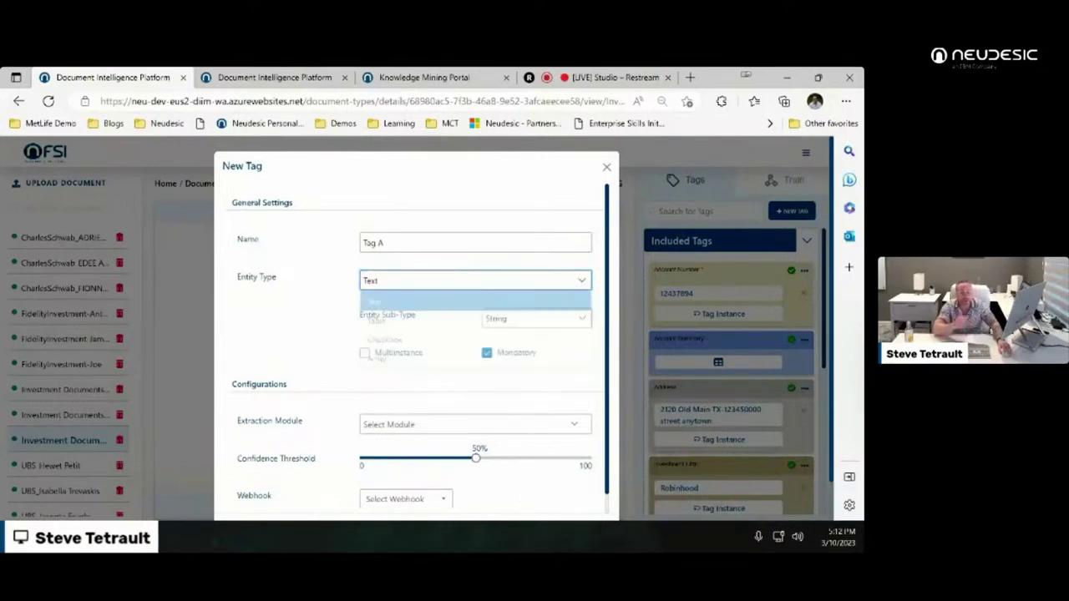
Step: Review the extraction module and entity sub-type choices for the new tag without changing them
{"action": "scroll", "coordinate": [537, 313], "scroll_direction": "down", "scroll_amount": 1}
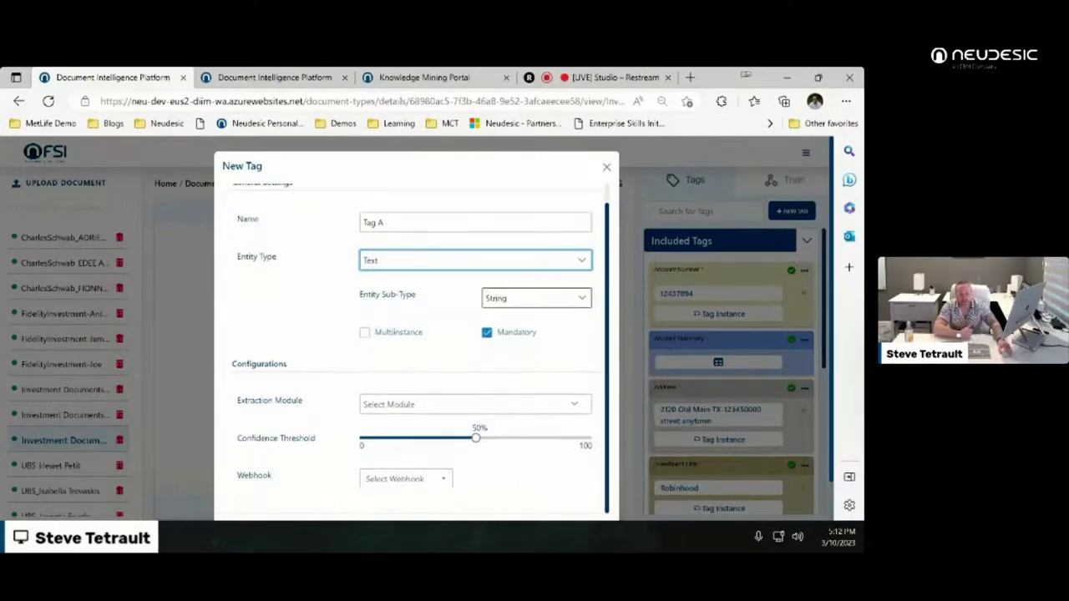
{"action": "left_click", "coordinate": [475, 404]}
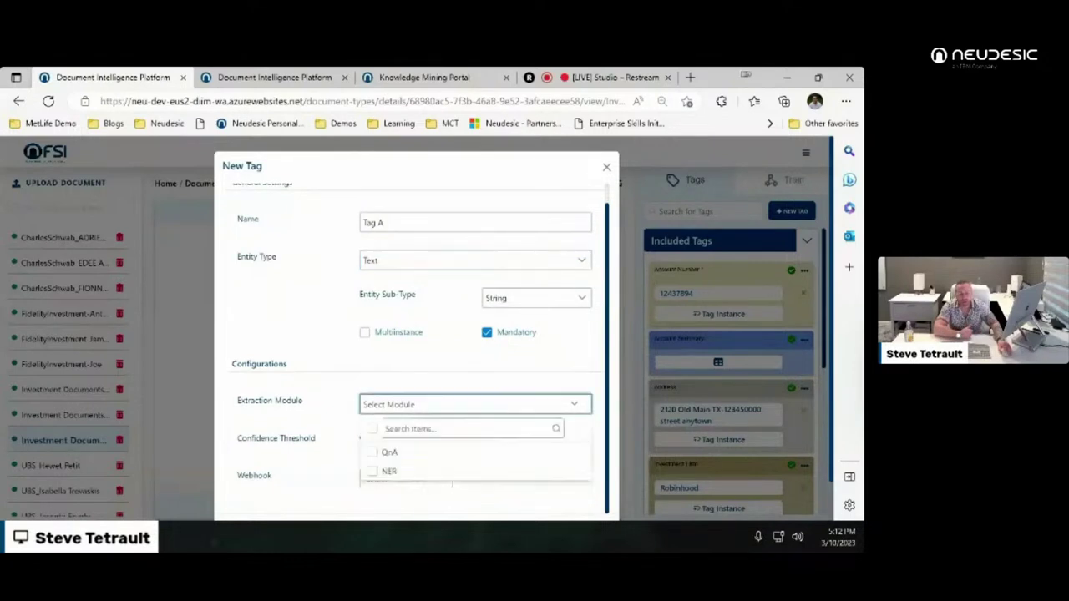
{"action": "scroll", "coordinate": [416, 334], "scroll_direction": "down", "scroll_amount": 1}
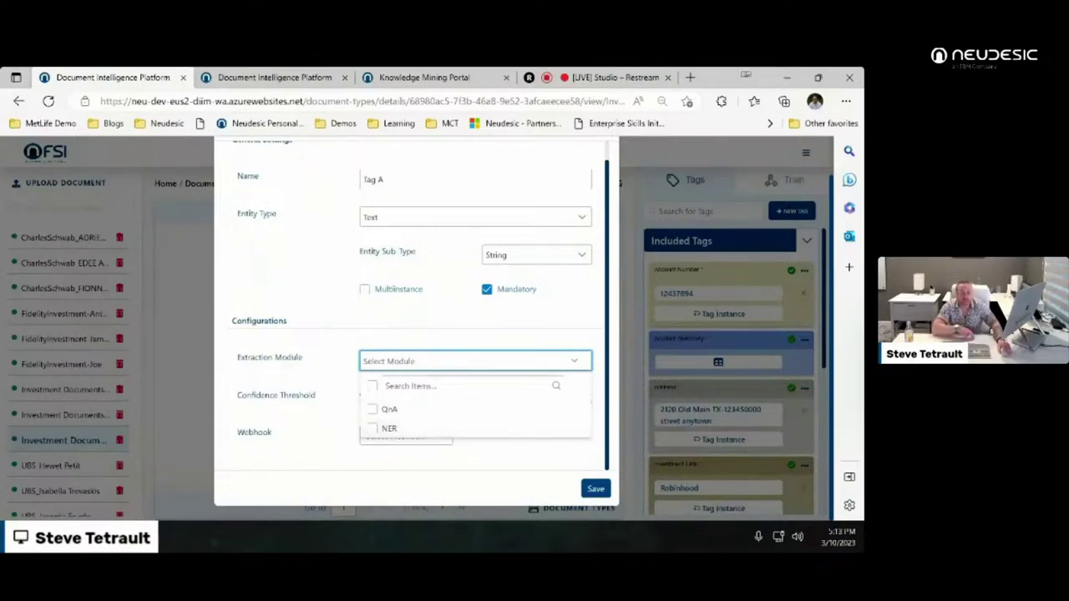
{"action": "key", "text": "Escape"}
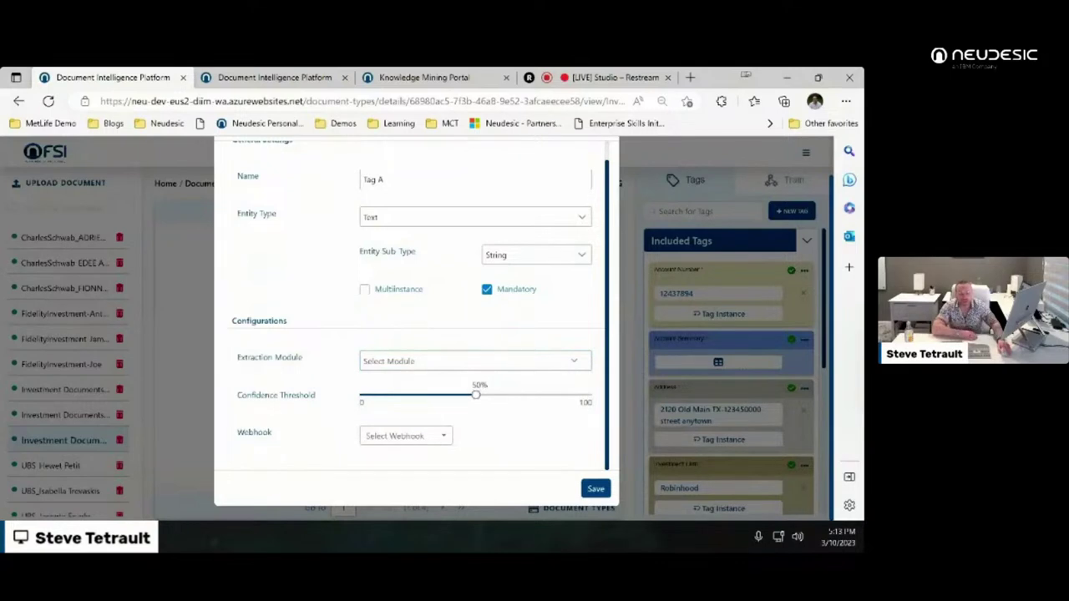
{"action": "scroll", "coordinate": [421, 306], "scroll_direction": "up", "scroll_amount": 1}
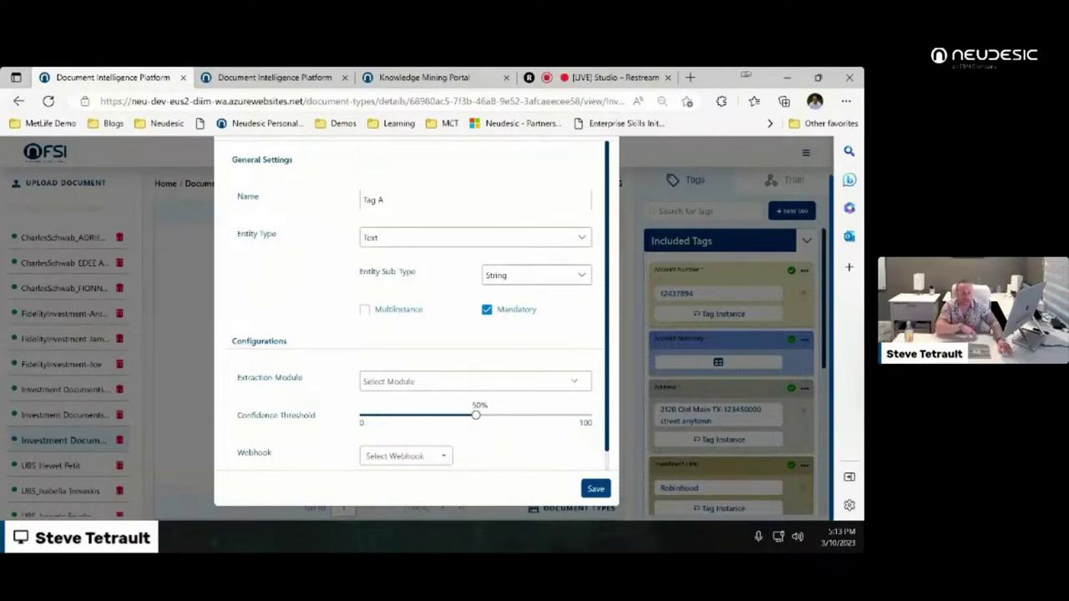
{"action": "left_click", "coordinate": [535, 274]}
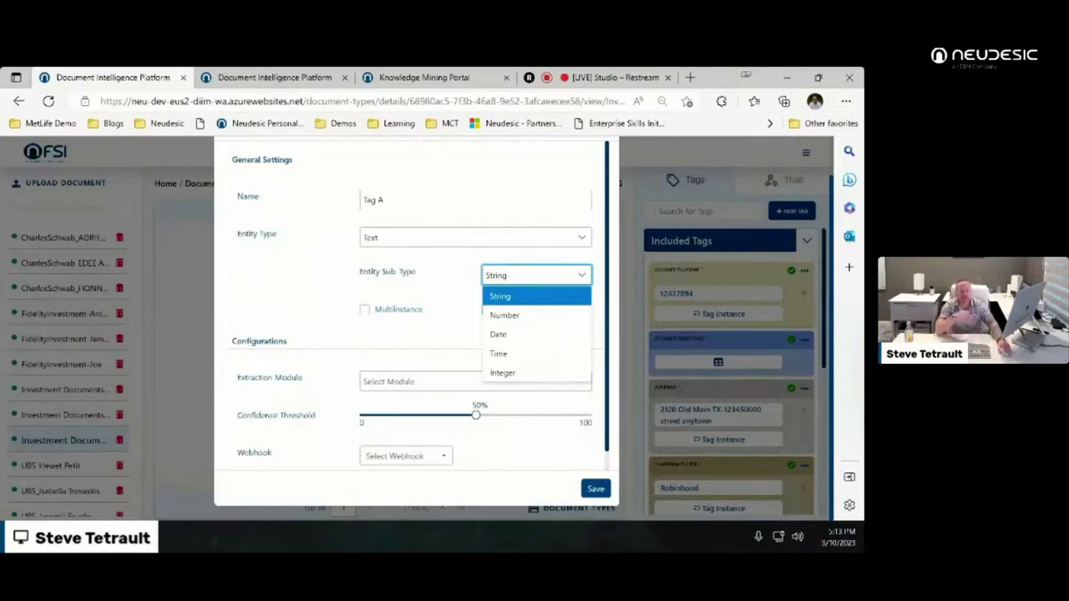
{"action": "key", "text": "Escape"}
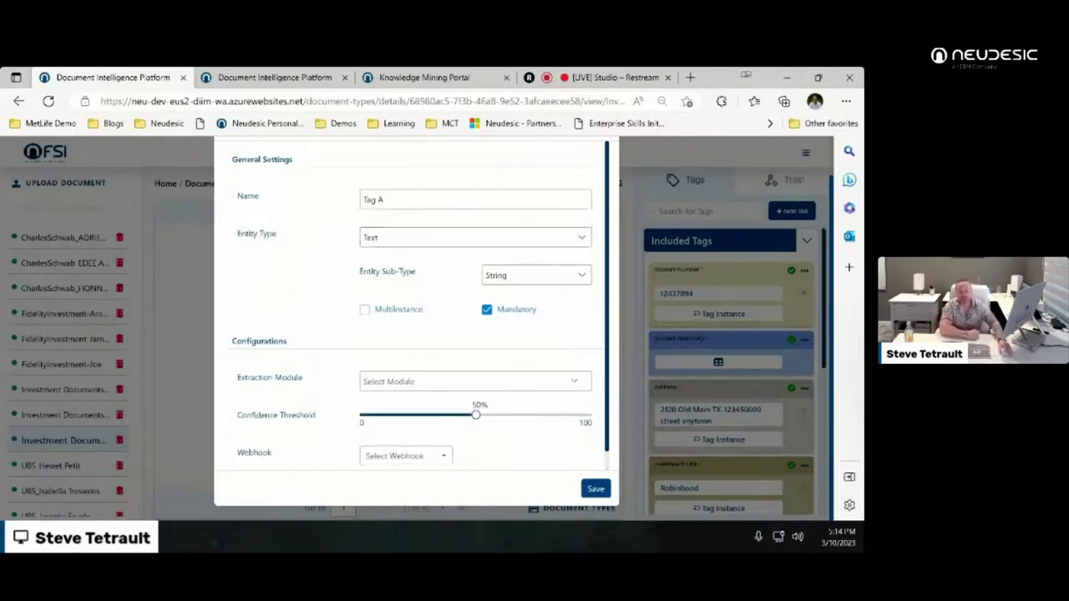
Step: Check the webhook choices for the new tag and close the tag form without saving
{"action": "scroll", "coordinate": [420, 306], "scroll_direction": "down", "scroll_amount": 1}
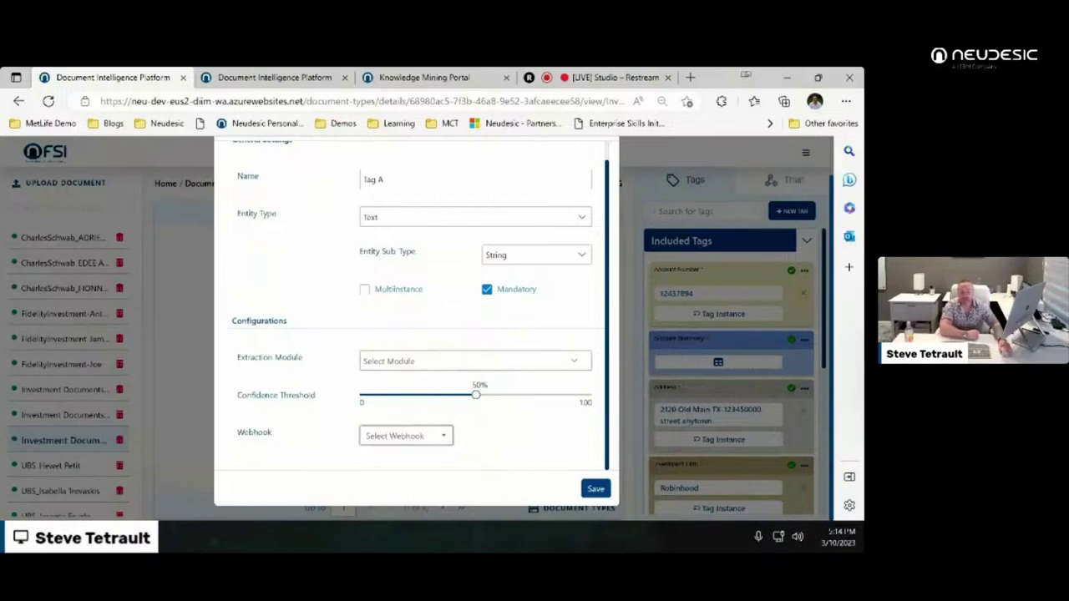
{"action": "left_click", "coordinate": [407, 436]}
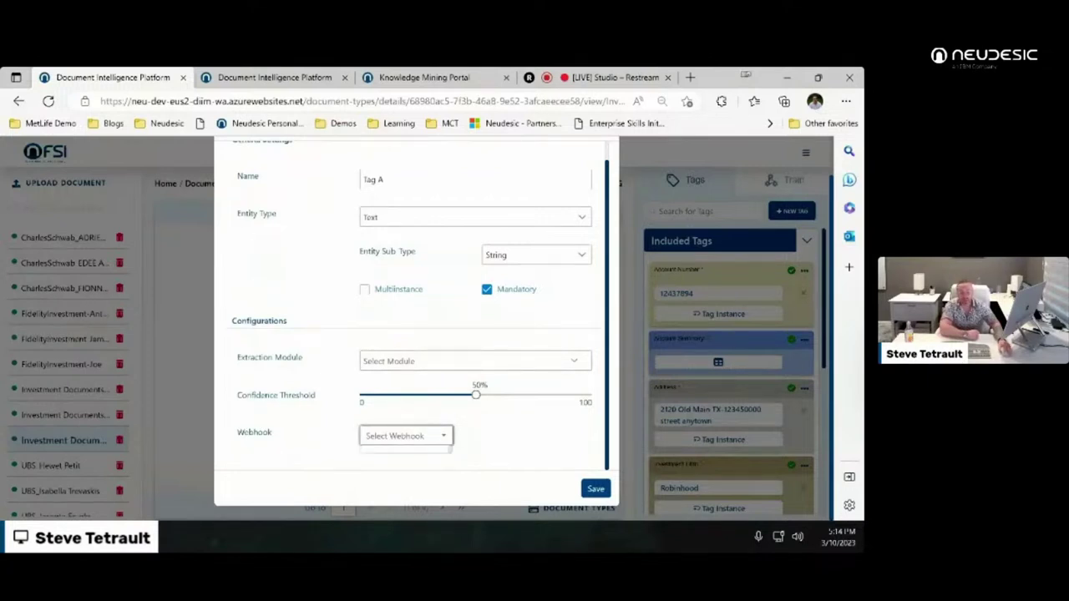
{"action": "left_click", "coordinate": [407, 436]}
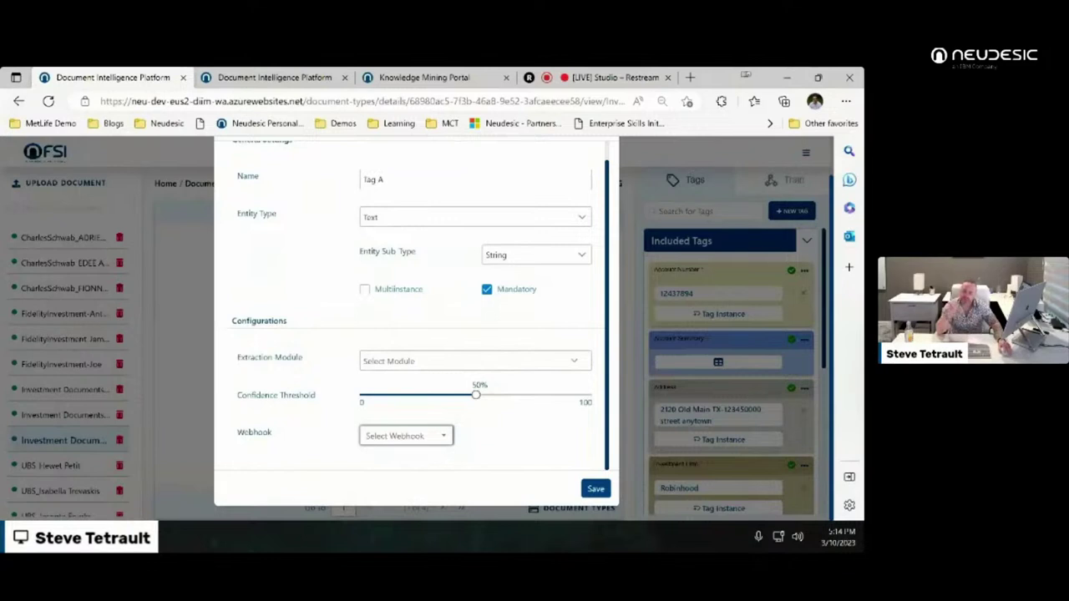
{"action": "scroll", "coordinate": [409, 335], "scroll_direction": "up", "scroll_amount": 3}
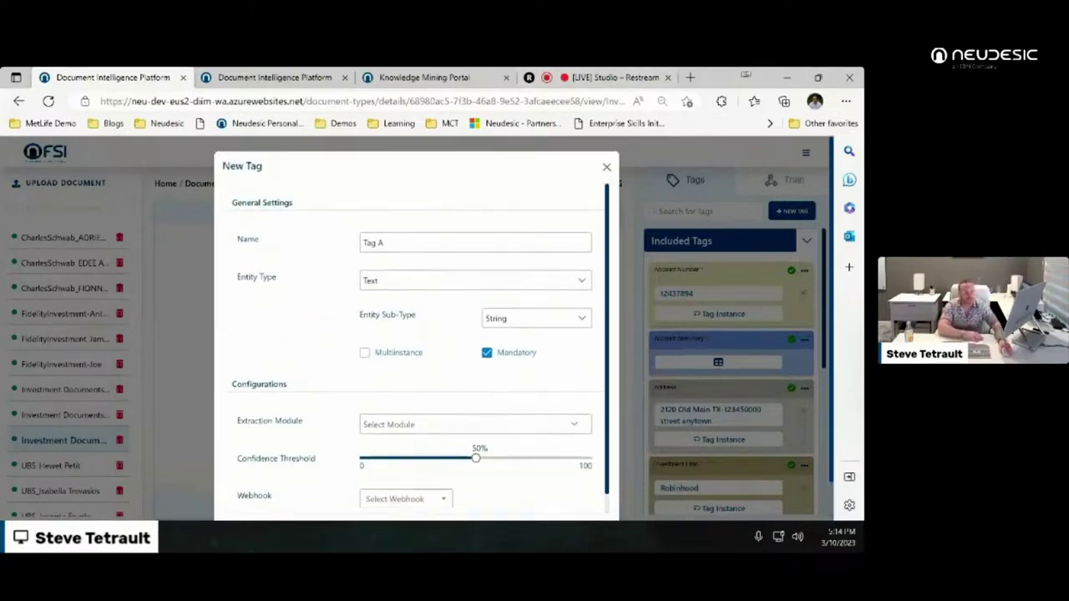
{"action": "left_click", "coordinate": [607, 167]}
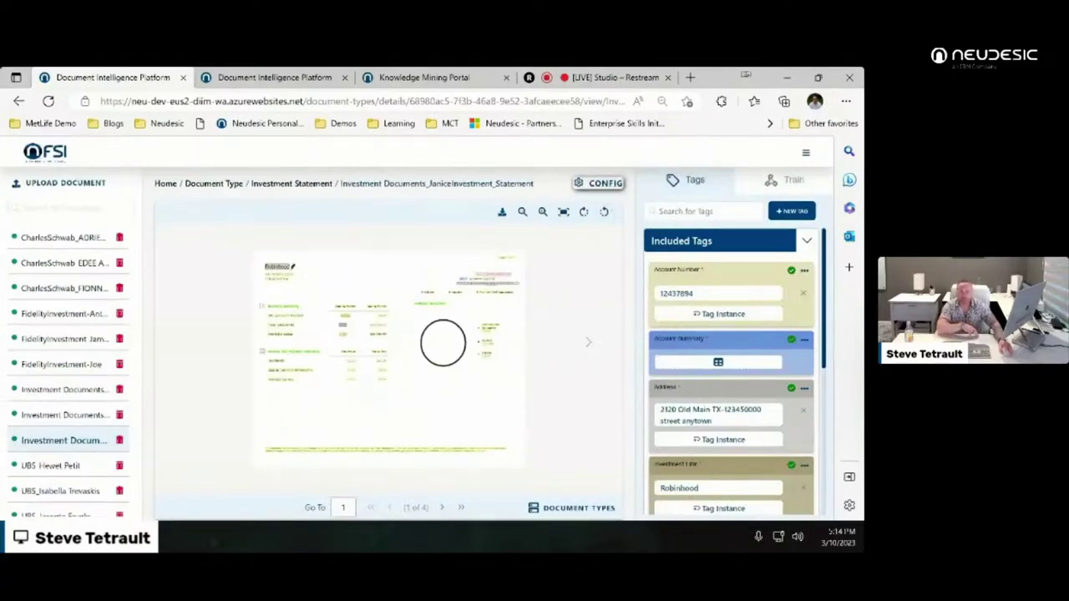
Step: Open the document type's configurations, review the available extraction modules, and expand the selected Forms Recognizer Module
{"action": "left_click", "coordinate": [599, 182]}
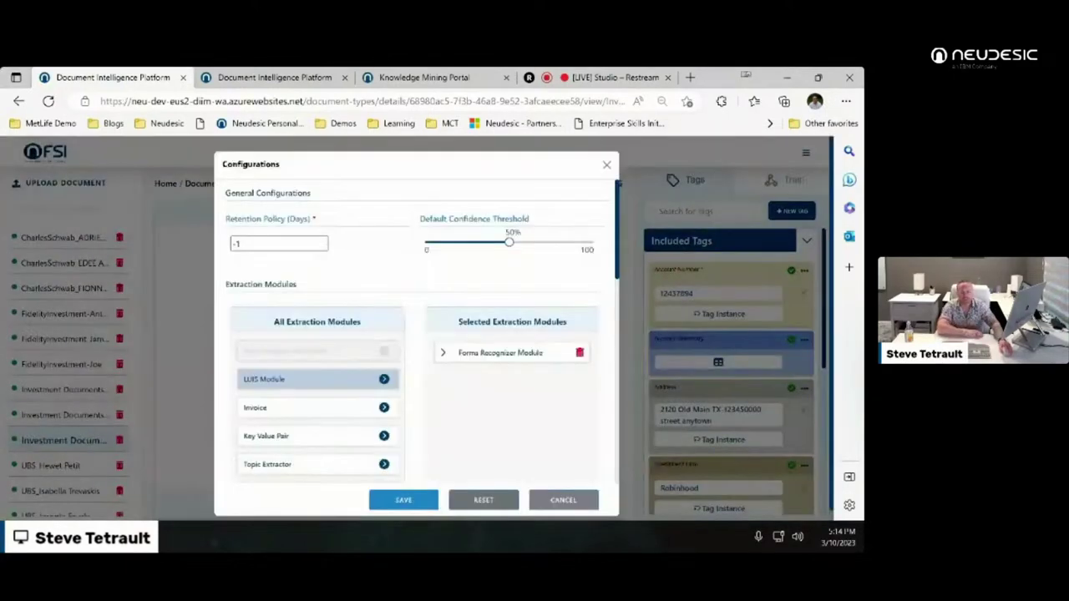
{"action": "scroll", "coordinate": [317, 375], "scroll_direction": "down", "scroll_amount": 1}
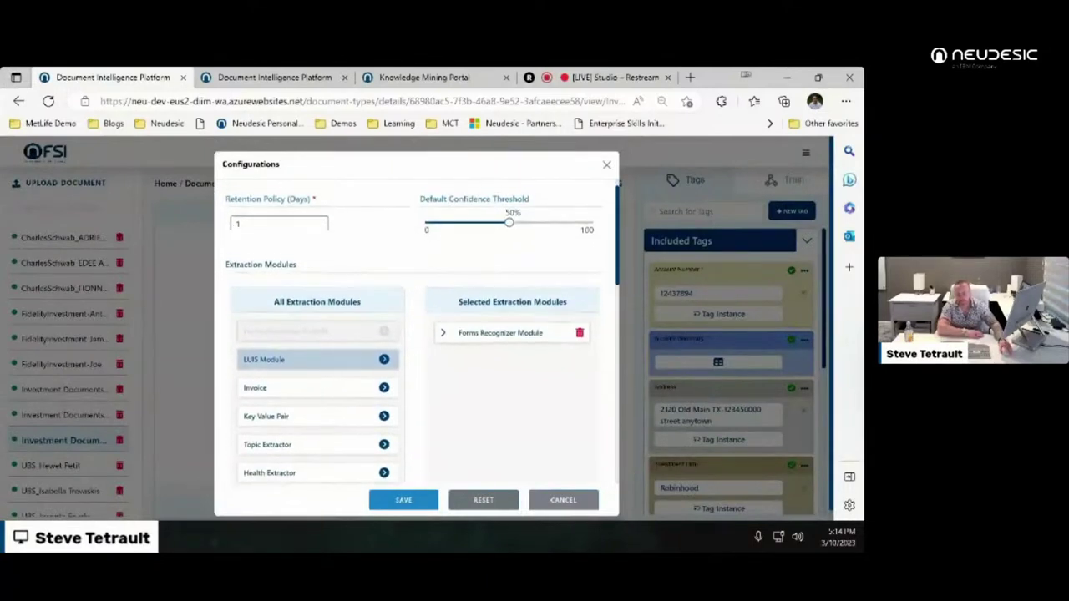
{"action": "scroll", "coordinate": [317, 376], "scroll_direction": "up", "scroll_amount": 1}
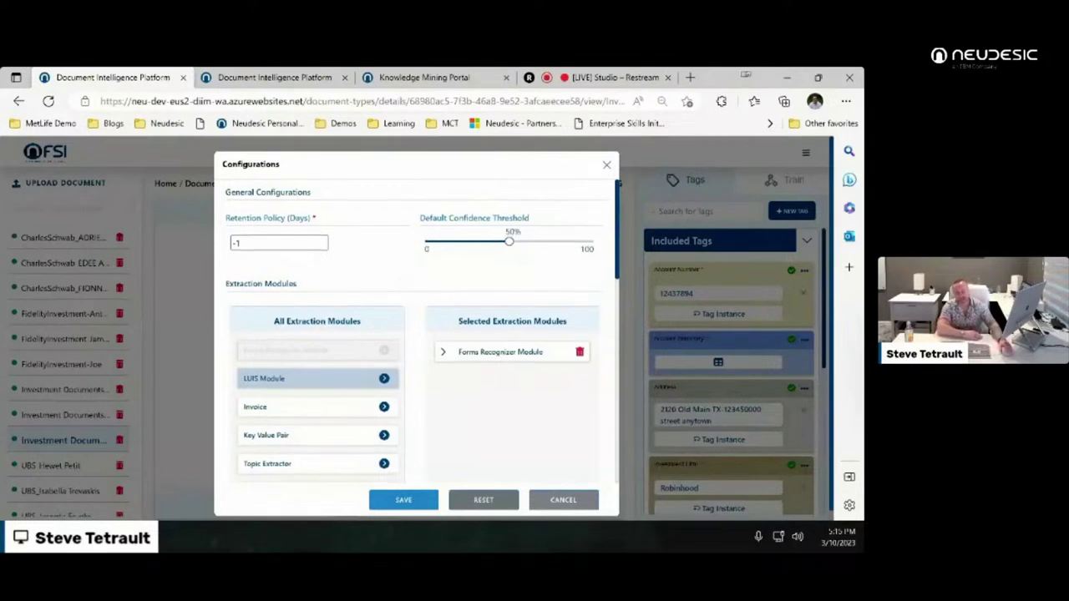
{"action": "scroll", "coordinate": [418, 334], "scroll_direction": "down", "scroll_amount": 2}
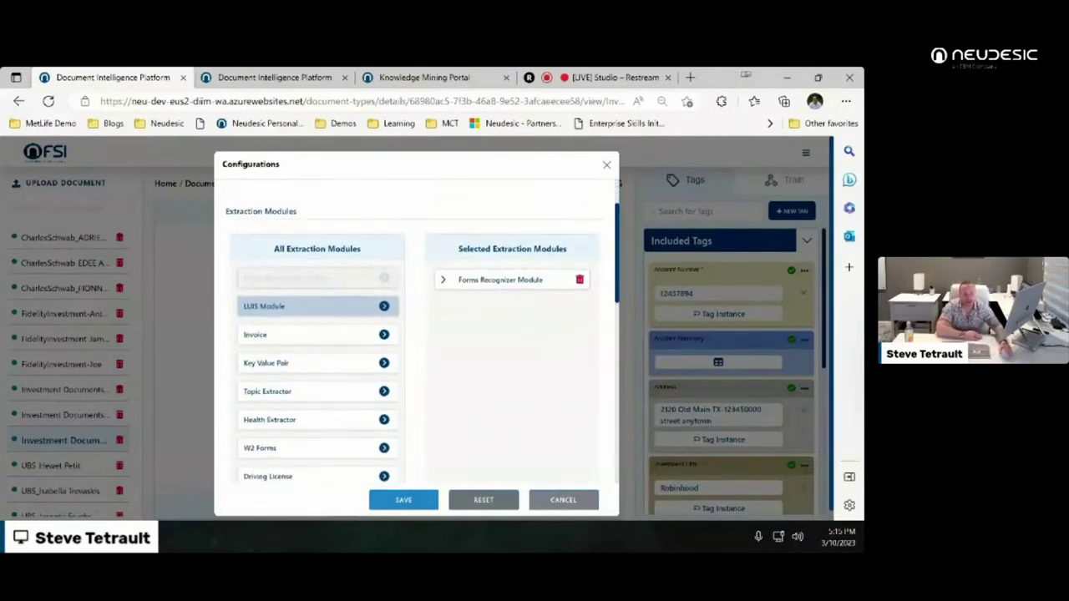
{"action": "scroll", "coordinate": [418, 334], "scroll_direction": "down", "scroll_amount": 2}
{"action": "scroll", "coordinate": [418, 334], "scroll_direction": "down", "scroll_amount": 1}
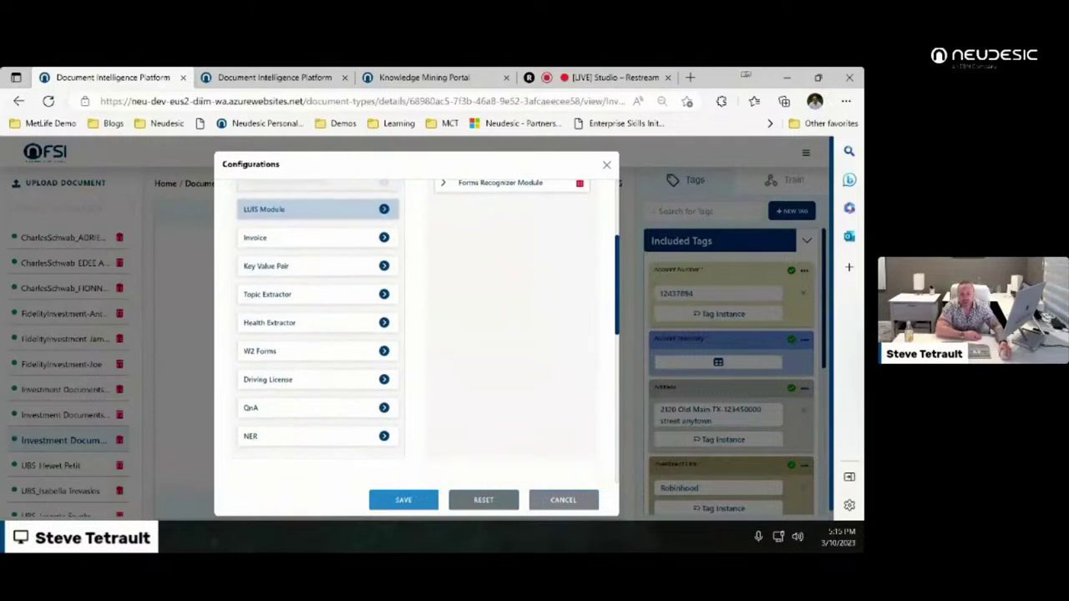
{"action": "scroll", "coordinate": [418, 335], "scroll_direction": "up", "scroll_amount": 1}
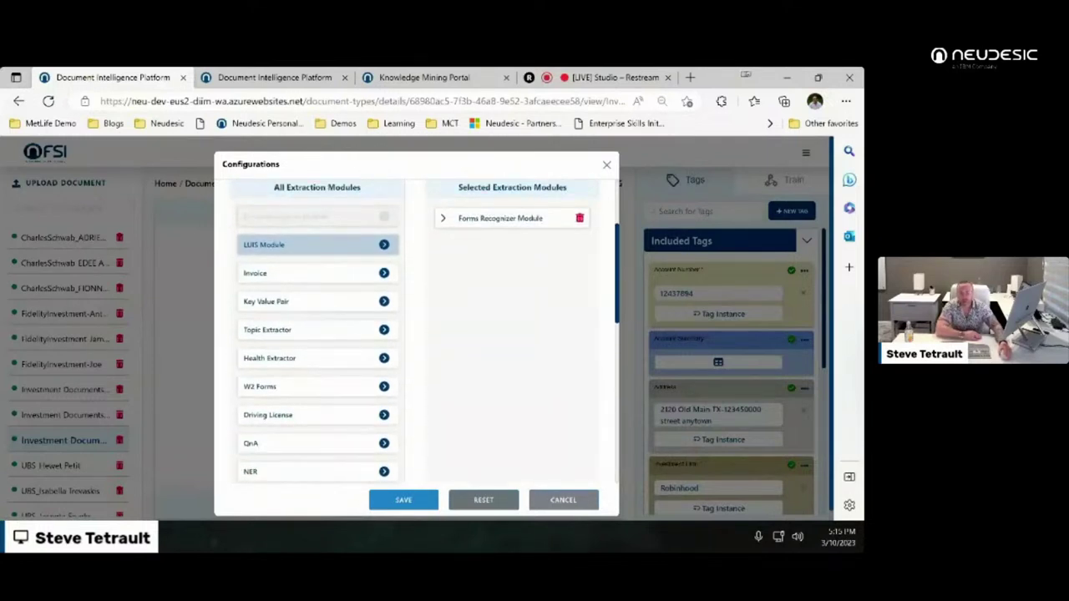
{"action": "scroll", "coordinate": [418, 334], "scroll_direction": "down", "scroll_amount": 1}
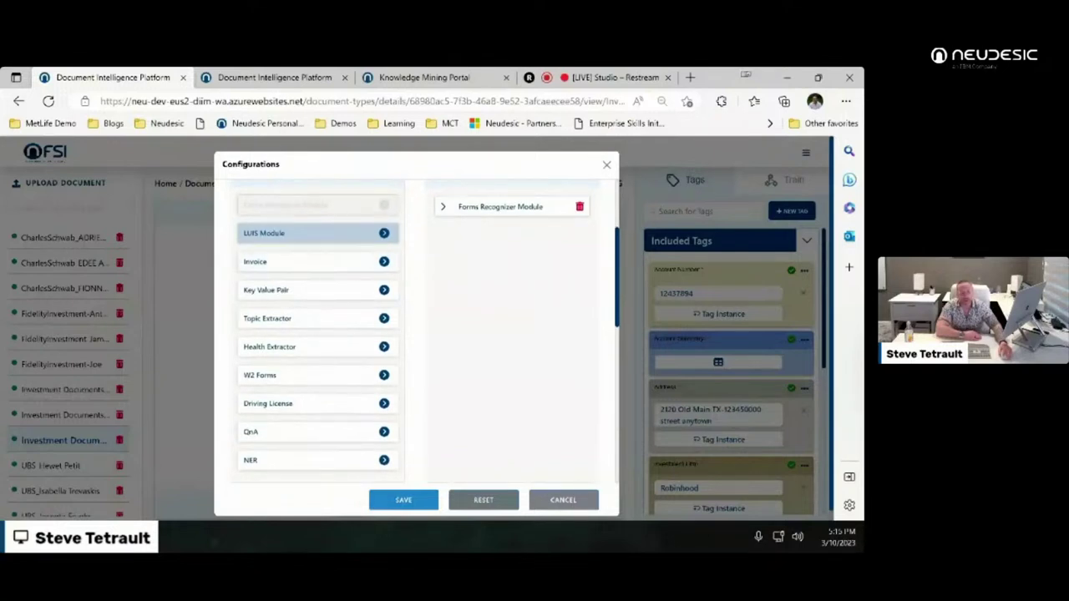
{"action": "left_click", "coordinate": [443, 206]}
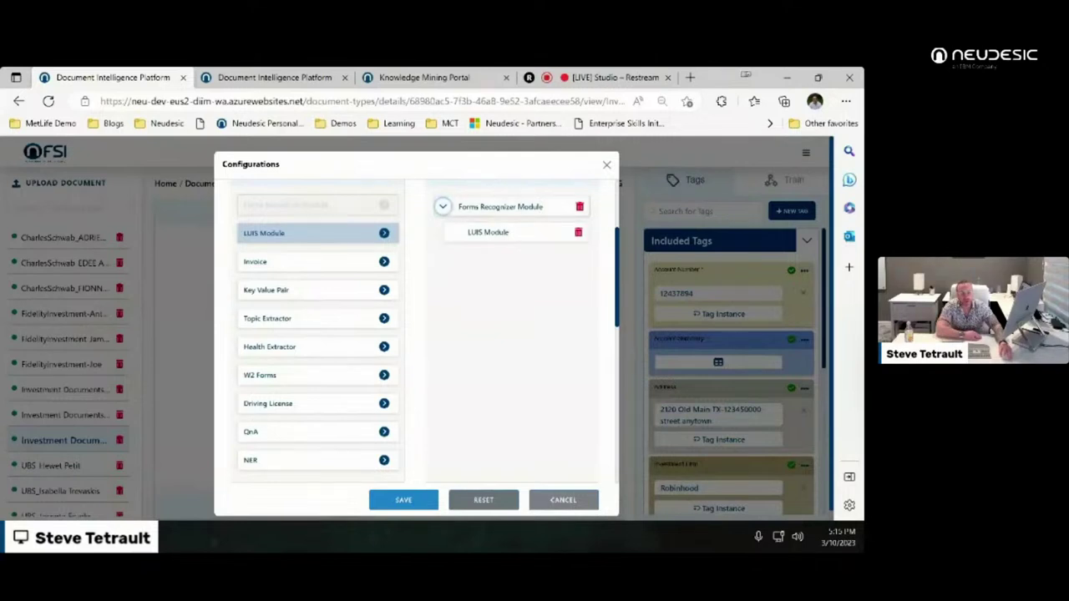
Step: Try adding the Invoice extraction module and nesting it under the Forms Recognizer Module, and remove it again
{"action": "scroll", "coordinate": [423, 332], "scroll_direction": "down", "scroll_amount": 2}
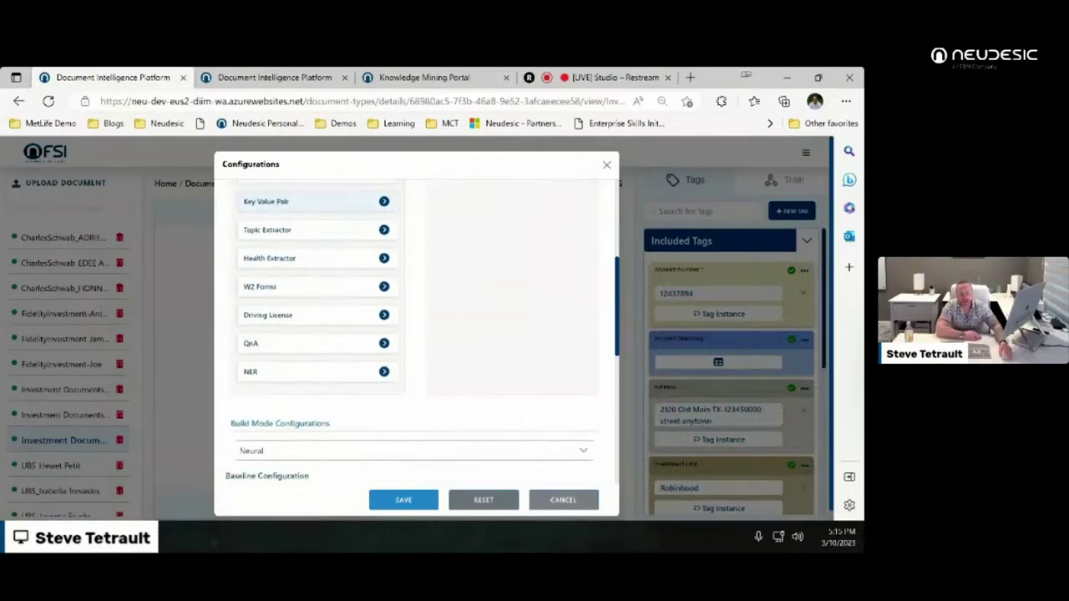
{"action": "scroll", "coordinate": [423, 332], "scroll_direction": "up", "scroll_amount": 3}
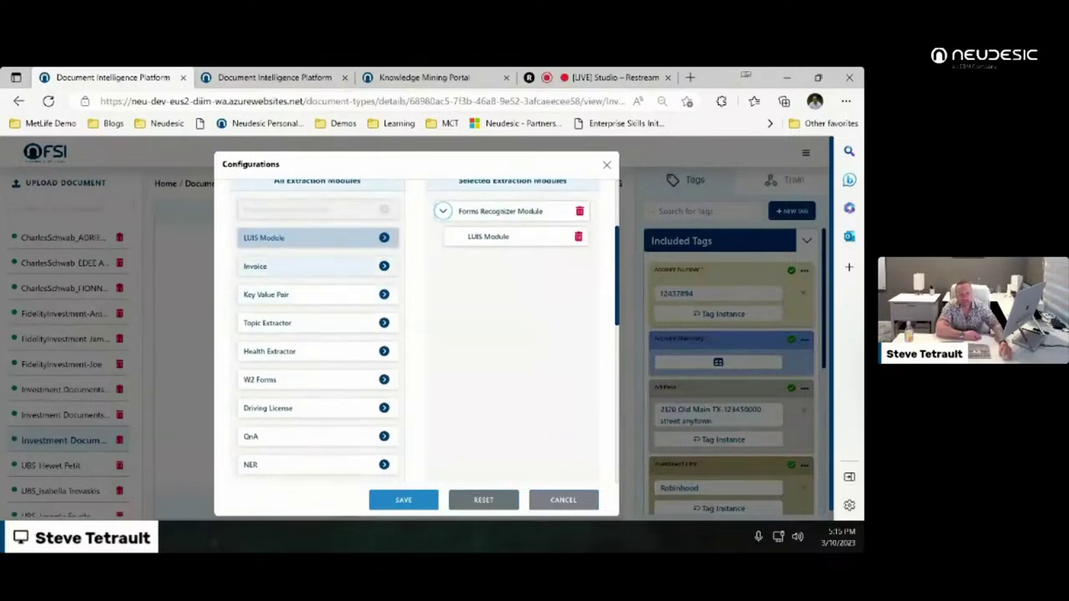
{"action": "left_click", "coordinate": [384, 266]}
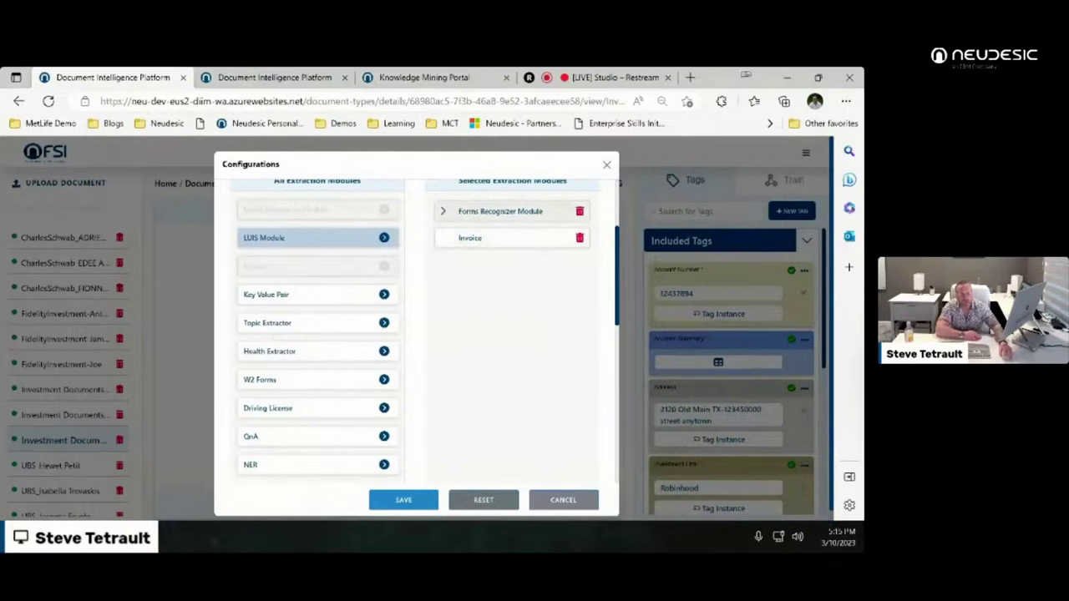
{"action": "left_click_drag", "start_coordinate": [473, 239], "coordinate": [501, 213]}
{"action": "left_click", "coordinate": [444, 211]}
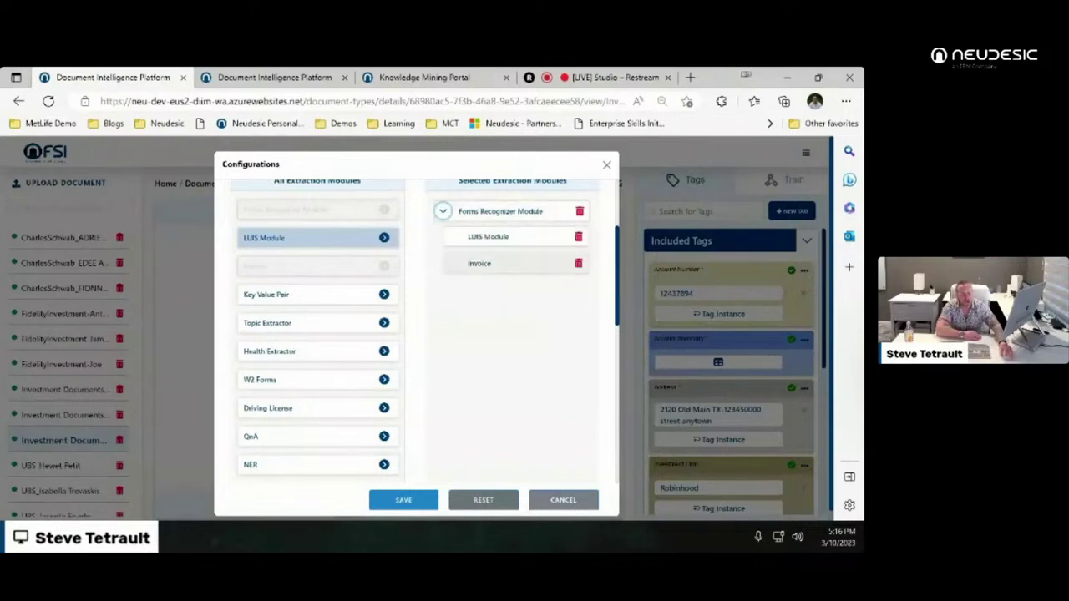
{"action": "left_click", "coordinate": [579, 263]}
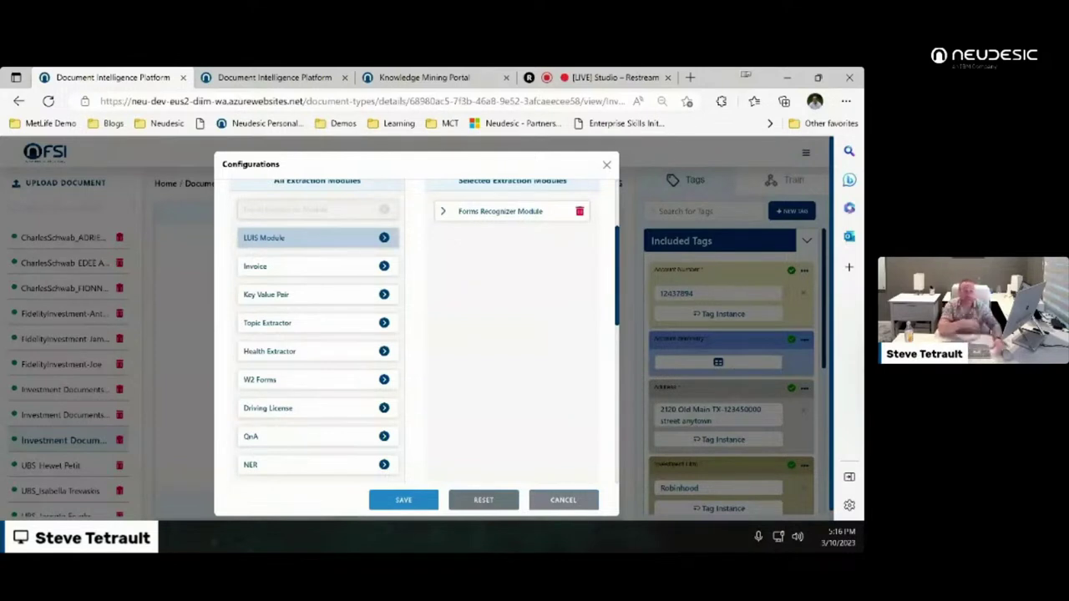
Step: Check the build mode choices in the configurations and keep Neural
{"action": "scroll", "coordinate": [417, 334], "scroll_direction": "down", "scroll_amount": 5}
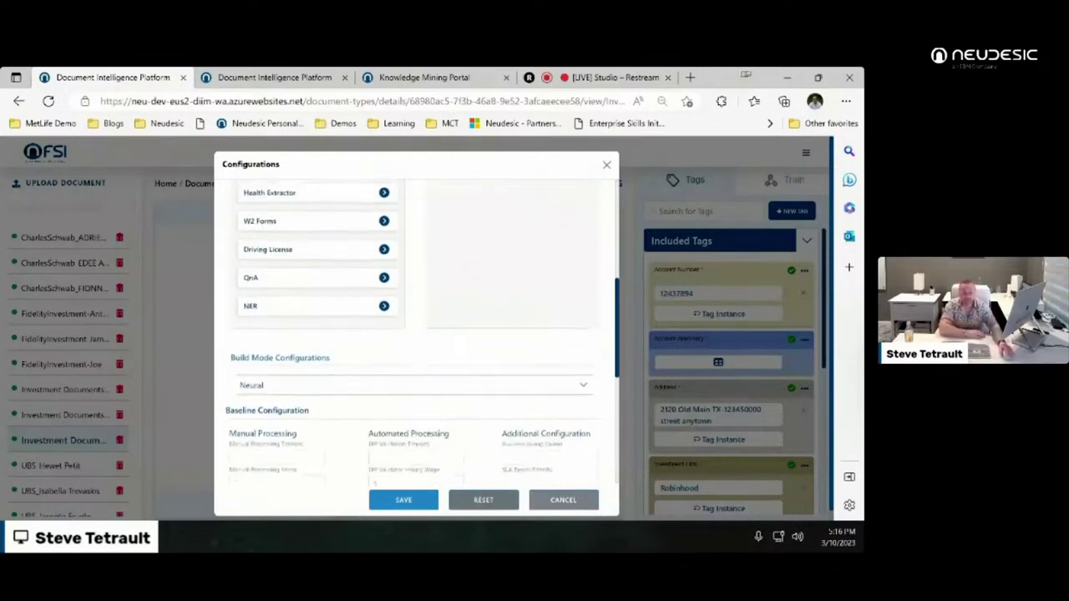
{"action": "scroll", "coordinate": [417, 334], "scroll_direction": "down", "scroll_amount": 1}
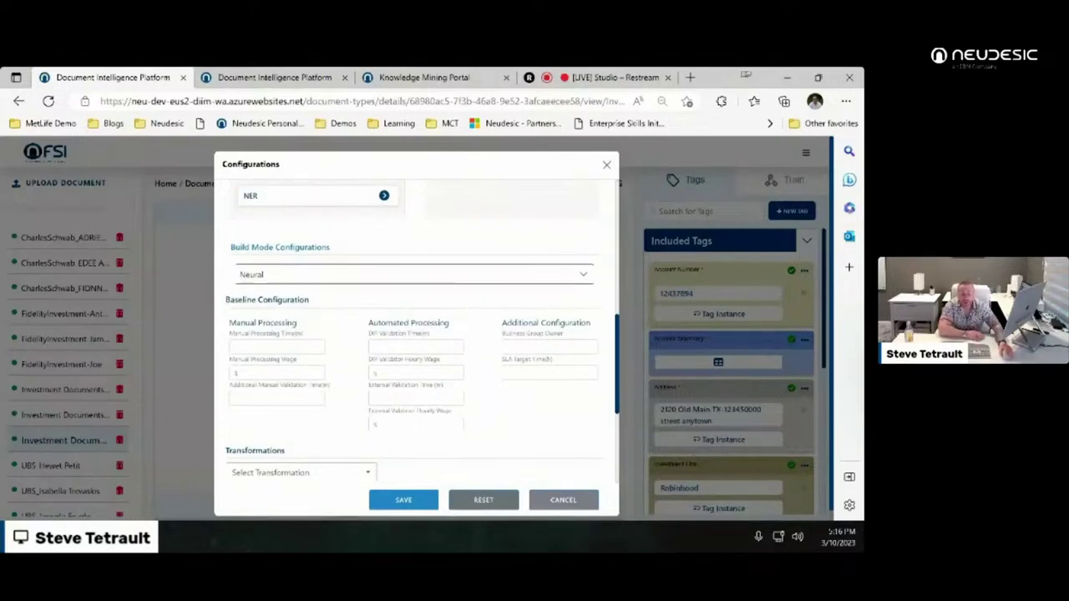
{"action": "left_click", "coordinate": [414, 273]}
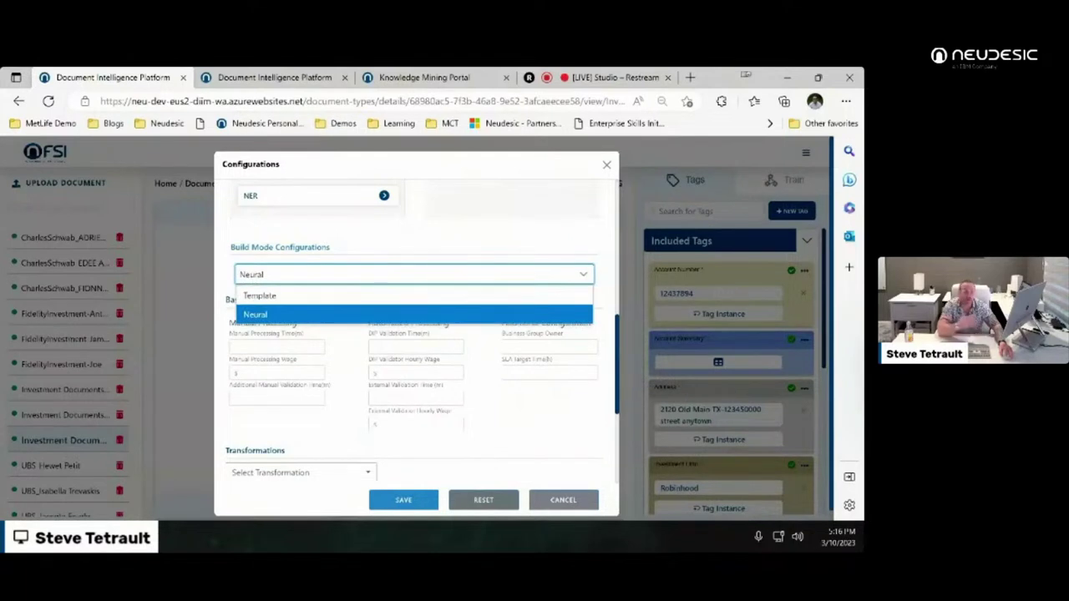
{"action": "left_click", "coordinate": [415, 315]}
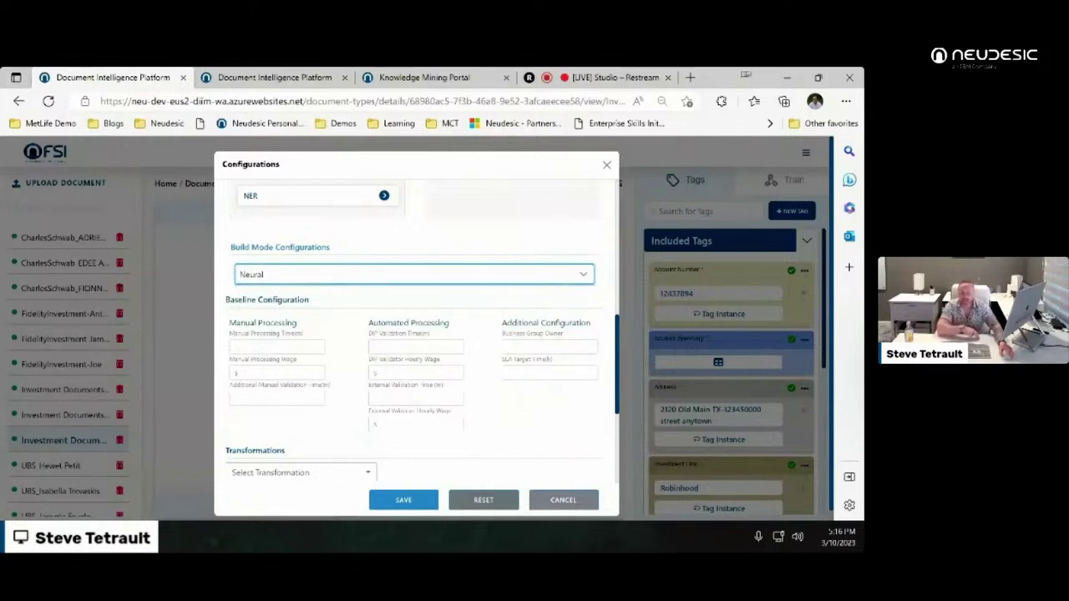
Step: Review the baseline configuration fields and check the transformation choices without selecting one
{"action": "scroll", "coordinate": [414, 334], "scroll_direction": "down", "scroll_amount": 1}
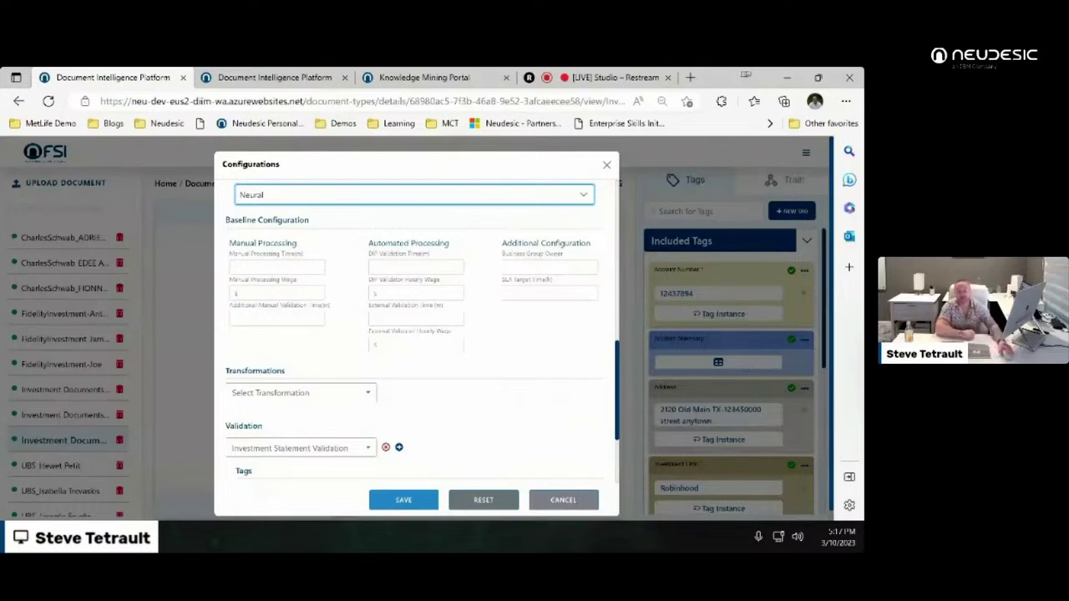
{"action": "scroll", "coordinate": [418, 334], "scroll_direction": "down", "scroll_amount": 2}
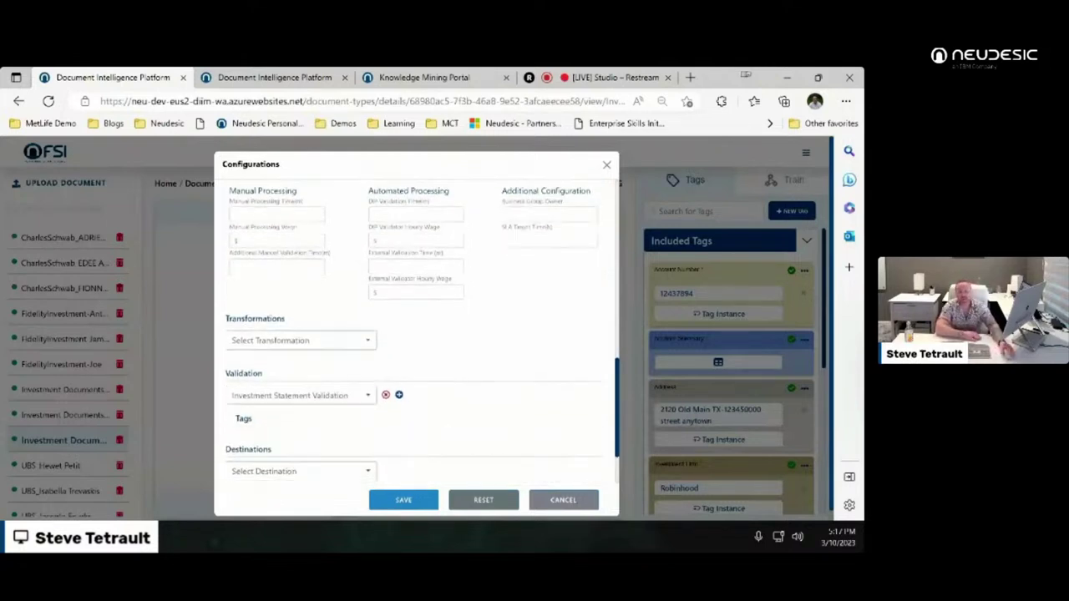
{"action": "scroll", "coordinate": [418, 334], "scroll_direction": "down", "scroll_amount": 1}
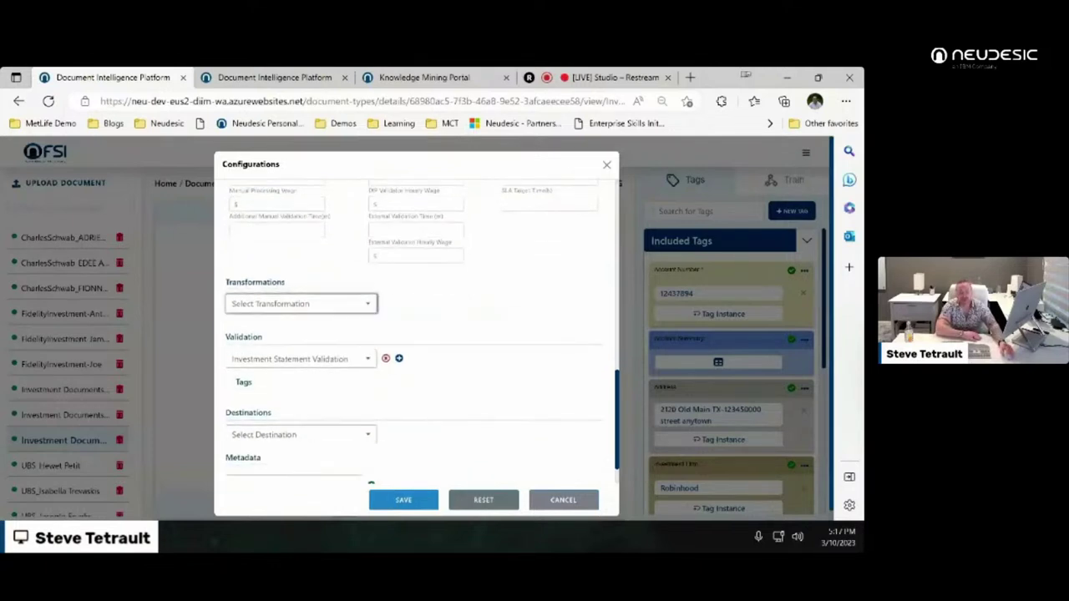
{"action": "left_click", "coordinate": [300, 304]}
{"action": "left_click", "coordinate": [467, 304]}
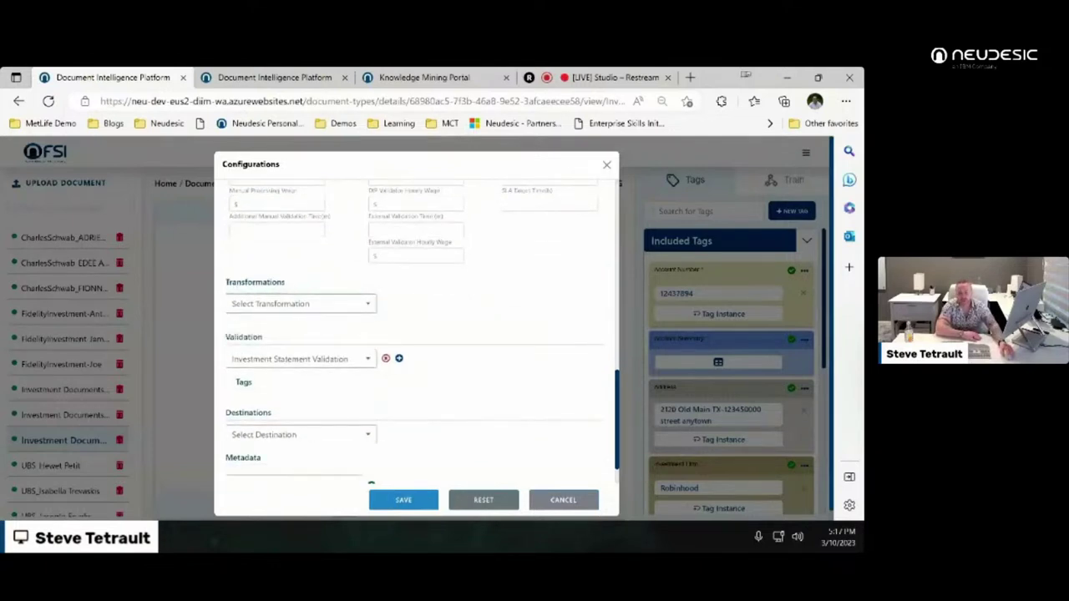
Step: Check the available validations for the document type and keep Investment Statement Validation
{"action": "scroll", "coordinate": [417, 334], "scroll_direction": "down", "scroll_amount": 1}
{"action": "left_click", "coordinate": [301, 317]}
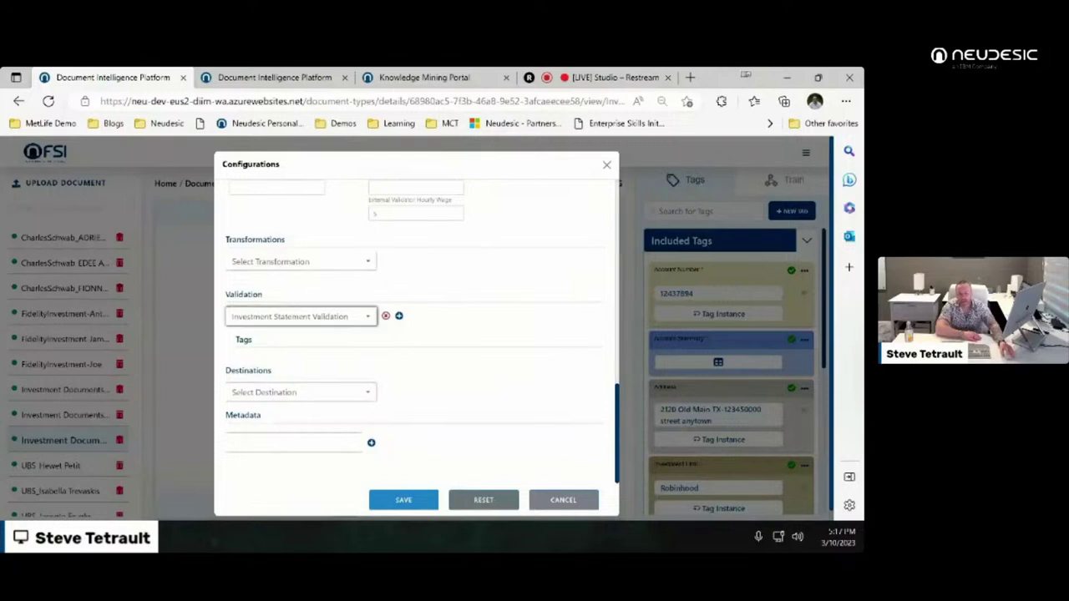
{"action": "left_click", "coordinate": [301, 315]}
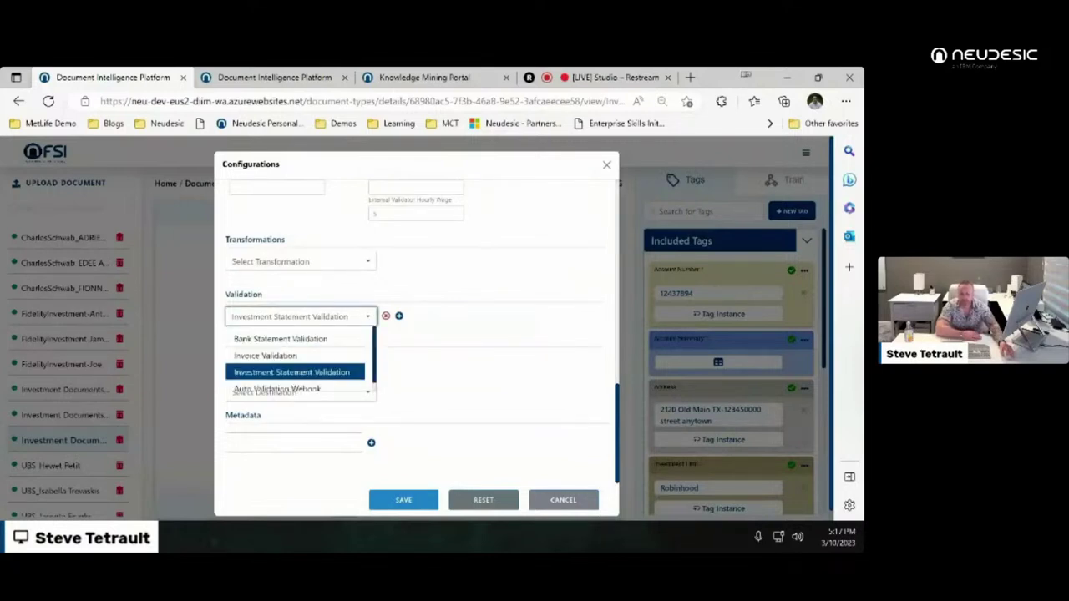
{"action": "left_click", "coordinate": [291, 372]}
{"action": "scroll", "coordinate": [301, 376], "scroll_direction": "down", "scroll_amount": 1}
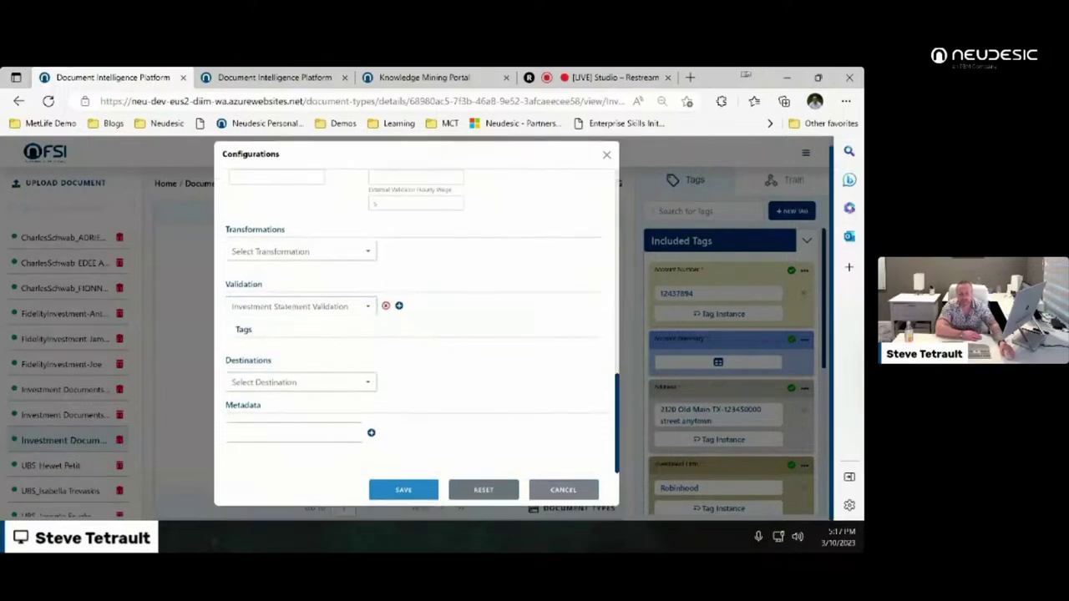
Step: Set the destination to Knowledge Mining and bring up its output configuration
{"action": "left_click", "coordinate": [301, 382]}
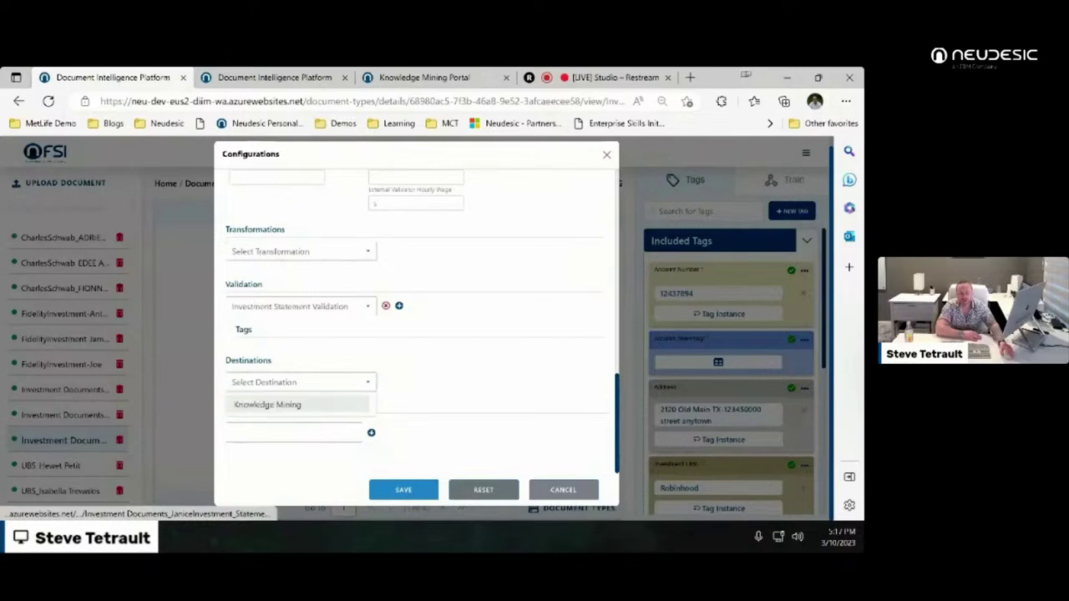
{"action": "left_click", "coordinate": [267, 405]}
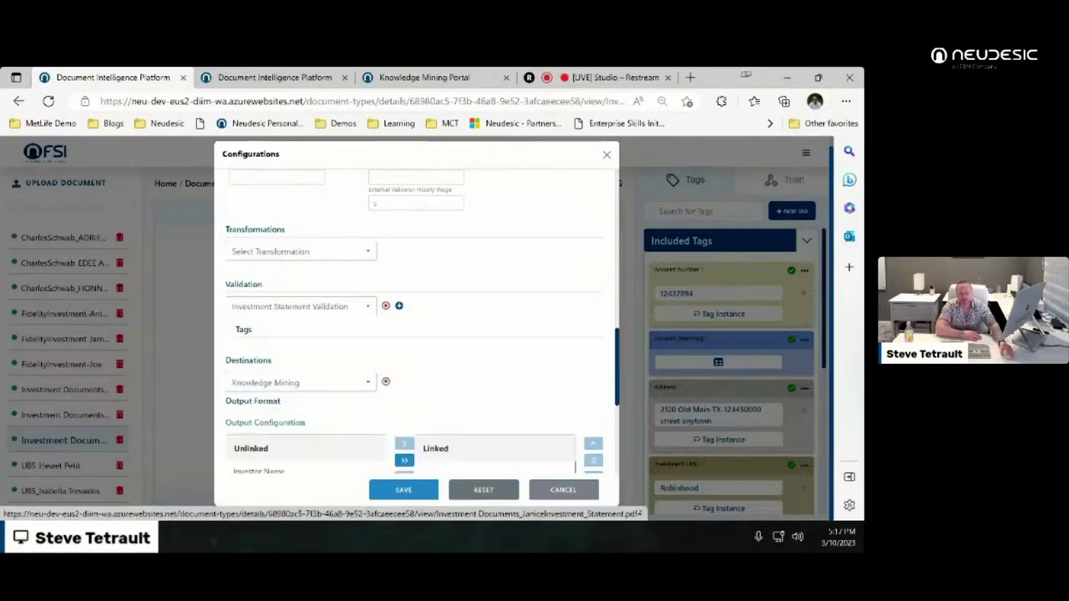
{"action": "scroll", "coordinate": [415, 367], "scroll_direction": "down", "scroll_amount": 4}
{"action": "scroll", "coordinate": [309, 301], "scroll_direction": "down", "scroll_amount": 1}
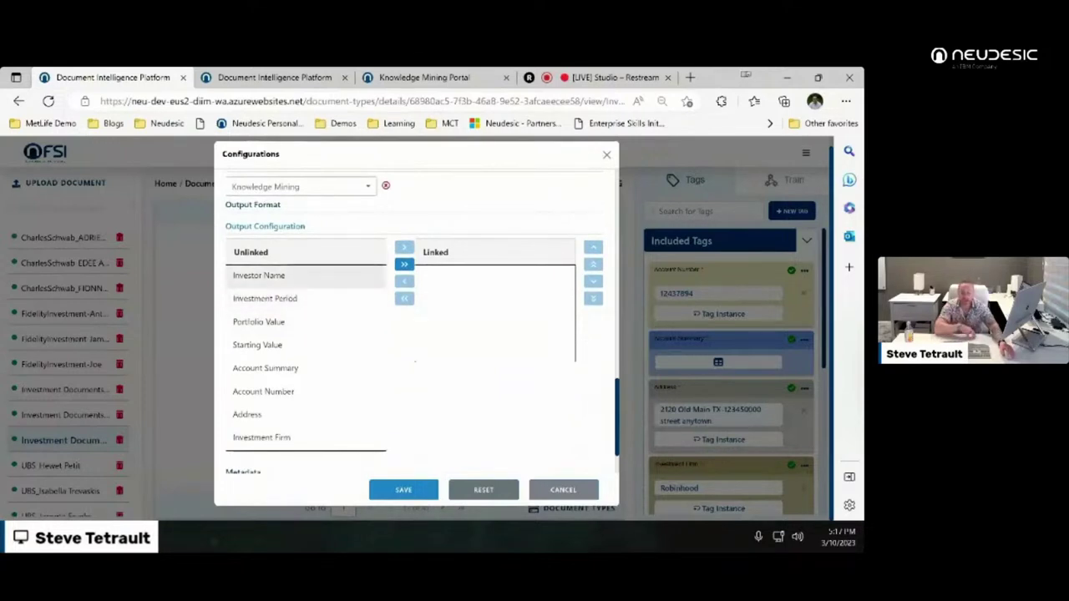
Step: Link the Investor Name field in the output configuration and rename its output to Investor
{"action": "left_click", "coordinate": [305, 277]}
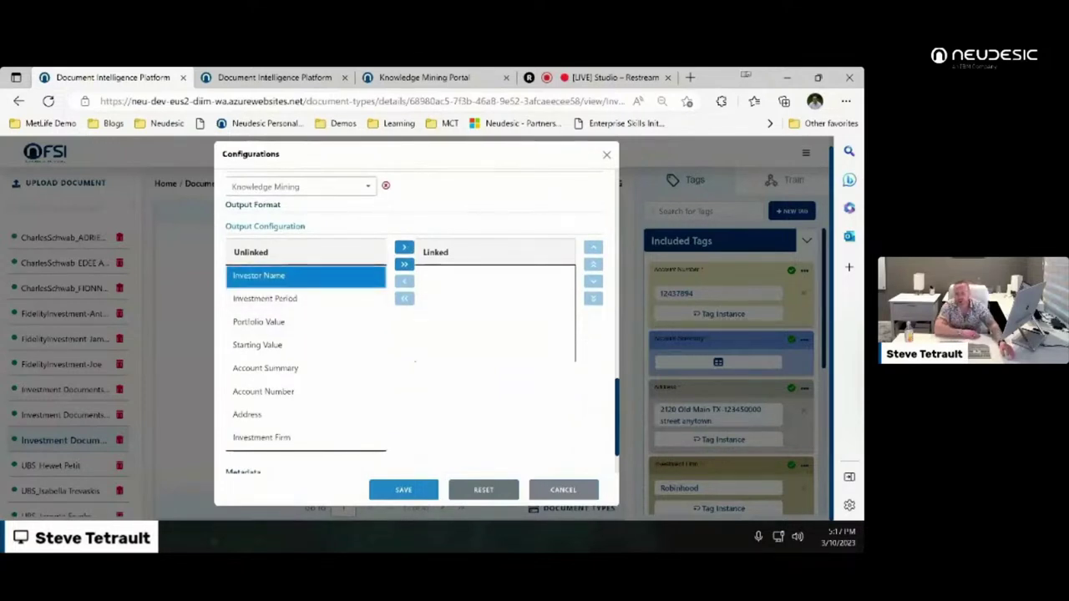
{"action": "left_click", "coordinate": [405, 247]}
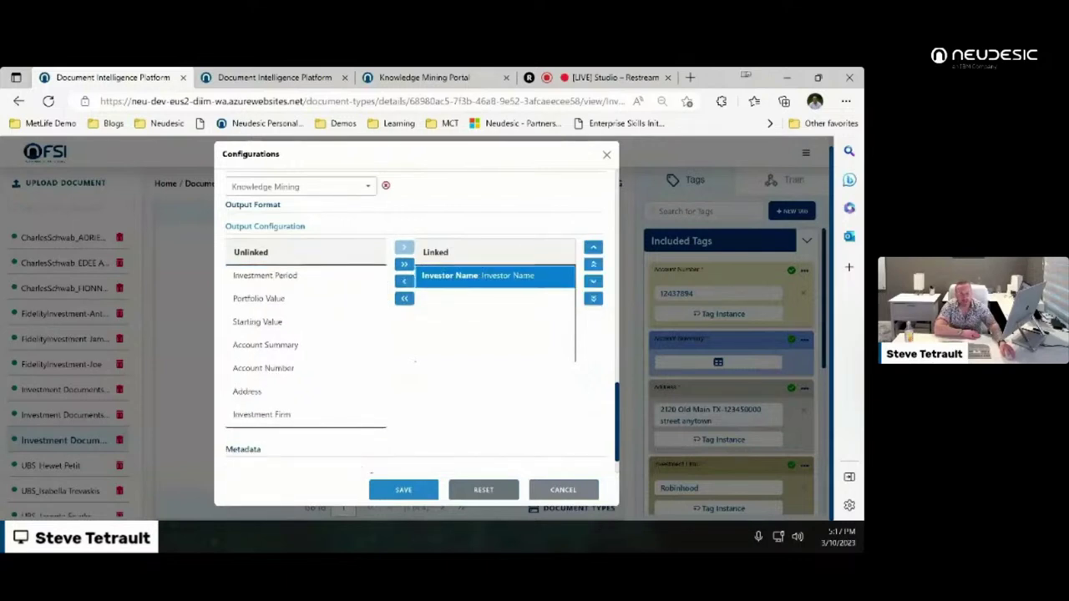
{"action": "left_click", "coordinate": [500, 276]}
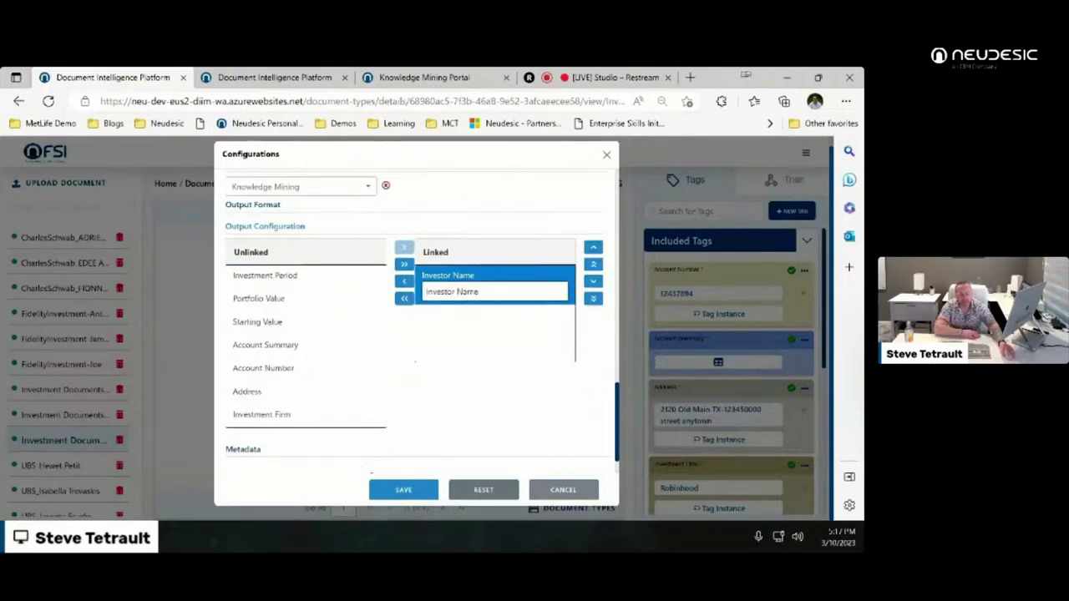
{"action": "key", "text": "BackSpace"}
{"action": "key", "text": "BackSpace"}
{"action": "key", "text": "BackSpace"}
{"action": "key", "text": "BackSpace"}
{"action": "key", "text": "BackSpace"}
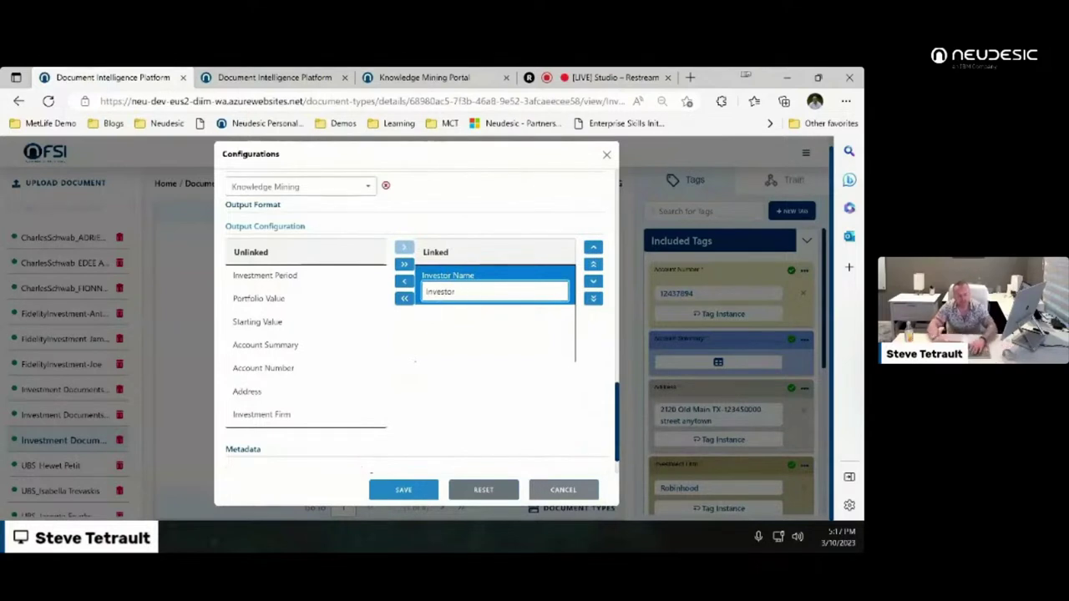
{"action": "key", "text": "Return"}
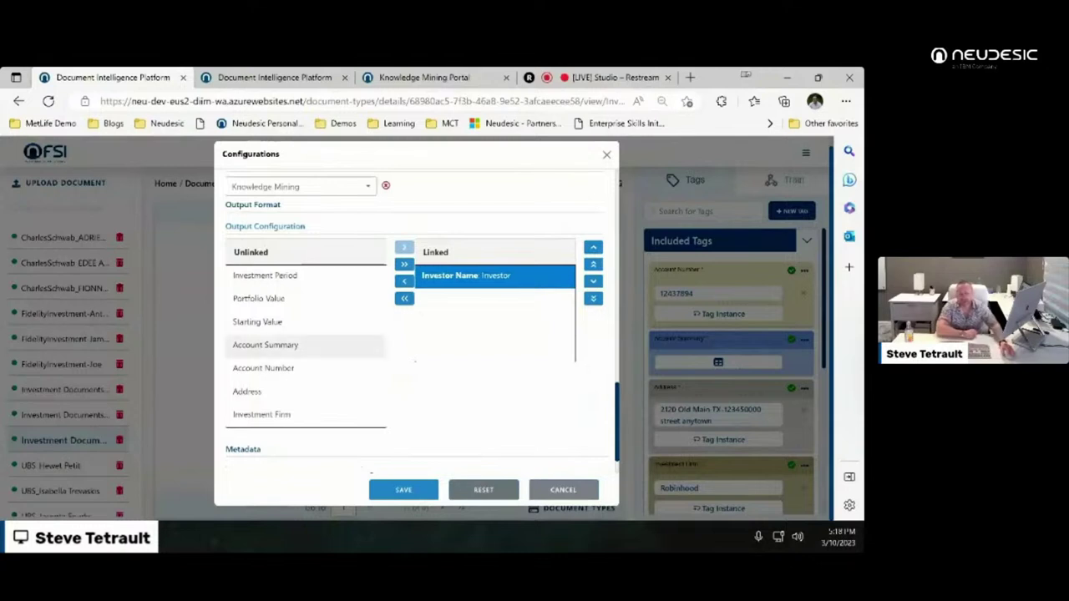
Step: Look over the unlinked output fields and the metadata entry, and close the configurations without saving
{"action": "left_click", "coordinate": [301, 345]}
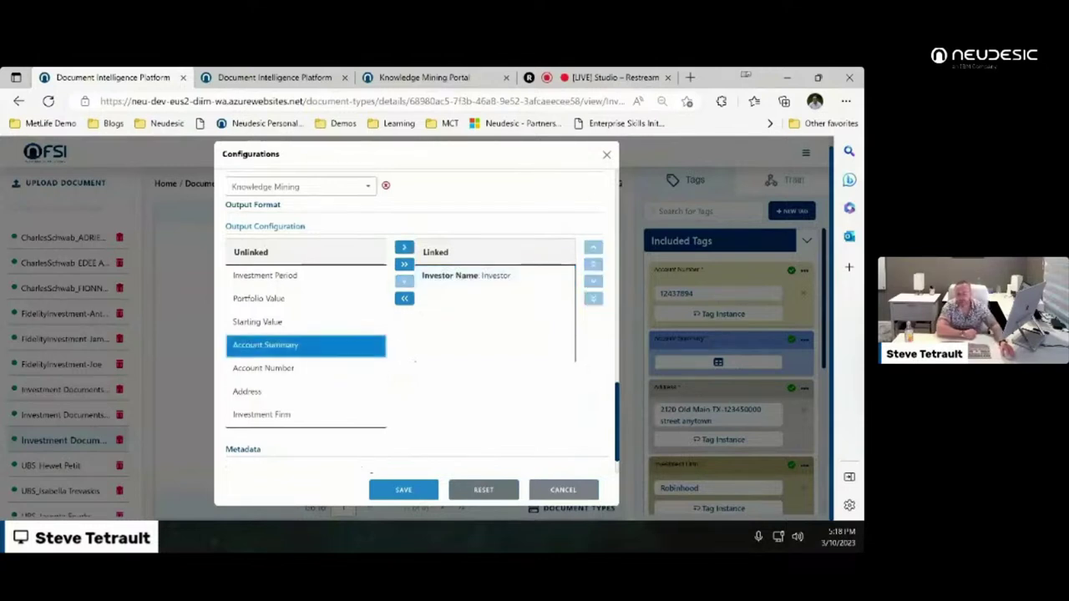
{"action": "left_click", "coordinate": [300, 368]}
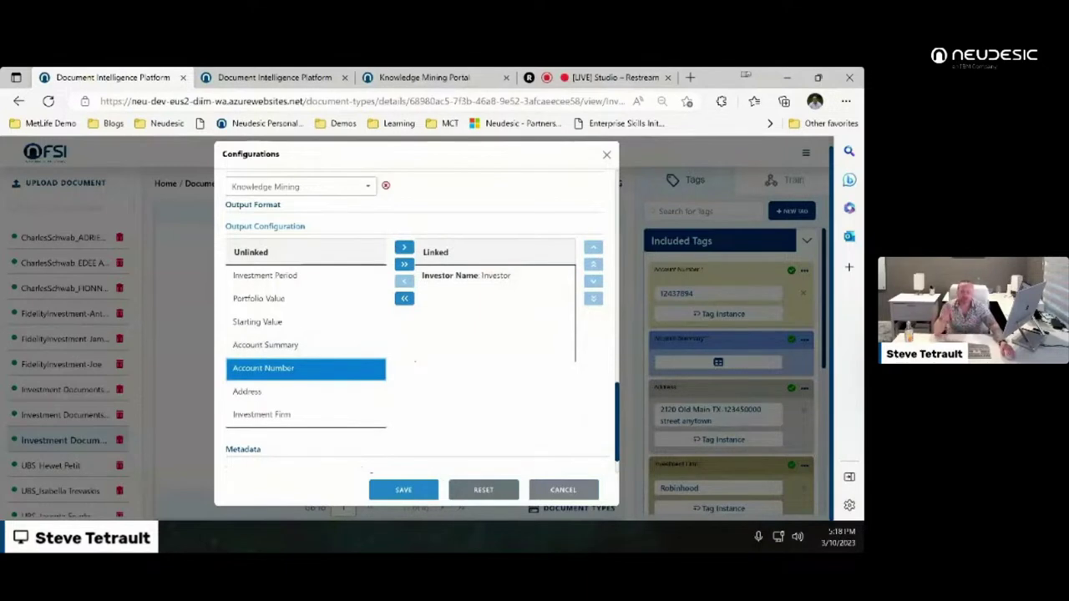
{"action": "scroll", "coordinate": [415, 360], "scroll_direction": "down", "scroll_amount": 1}
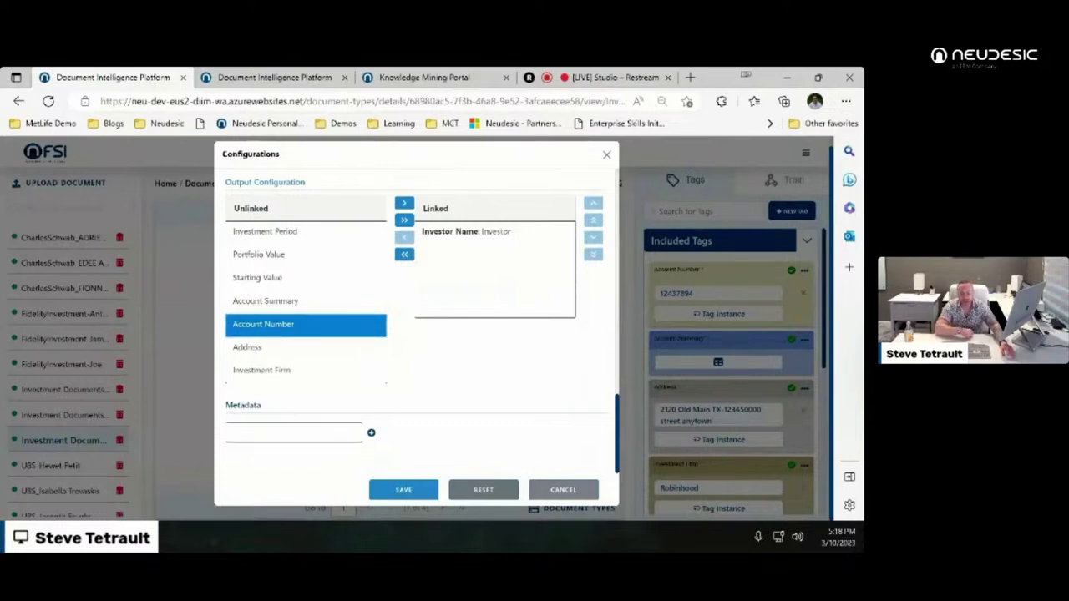
{"action": "left_click", "coordinate": [293, 432]}
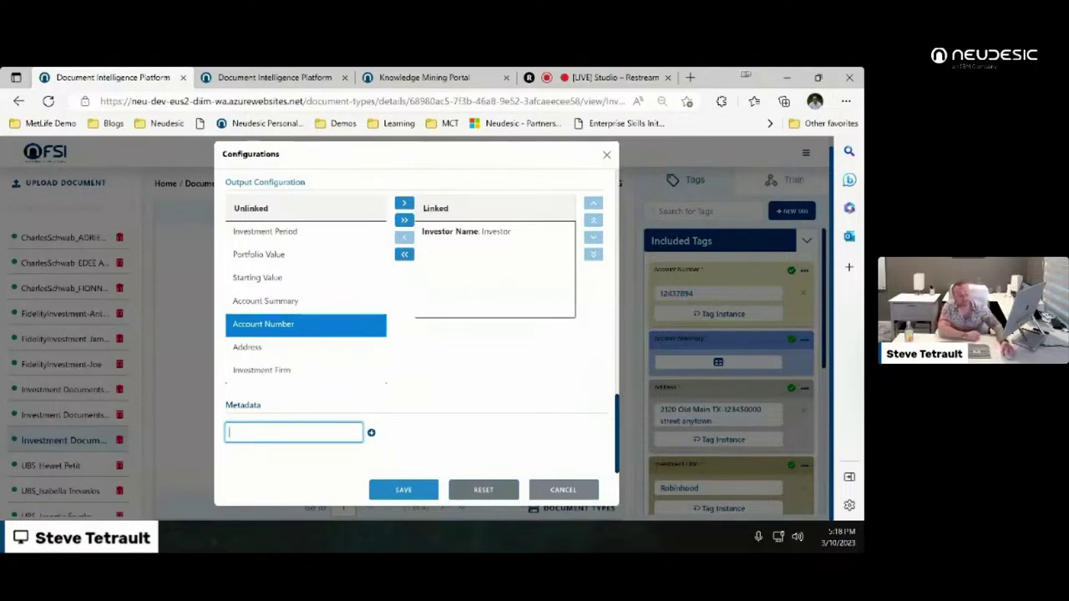
{"action": "left_click", "coordinate": [563, 491]}
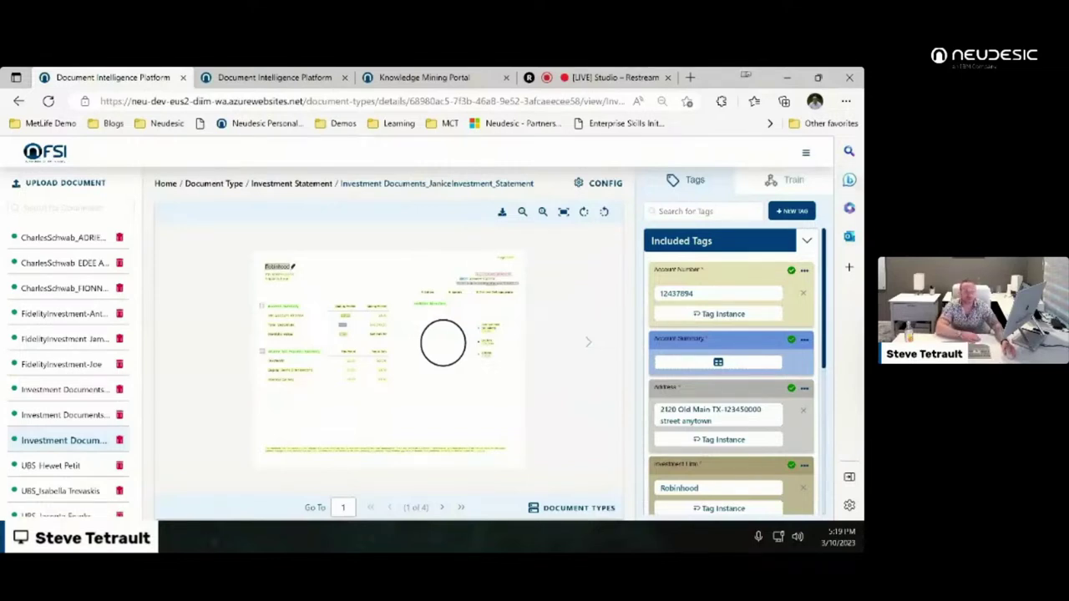
Step: Review the document type's training and publishing details, and examine the trained and published versions in the publish comparison
{"action": "left_click", "coordinate": [784, 180]}
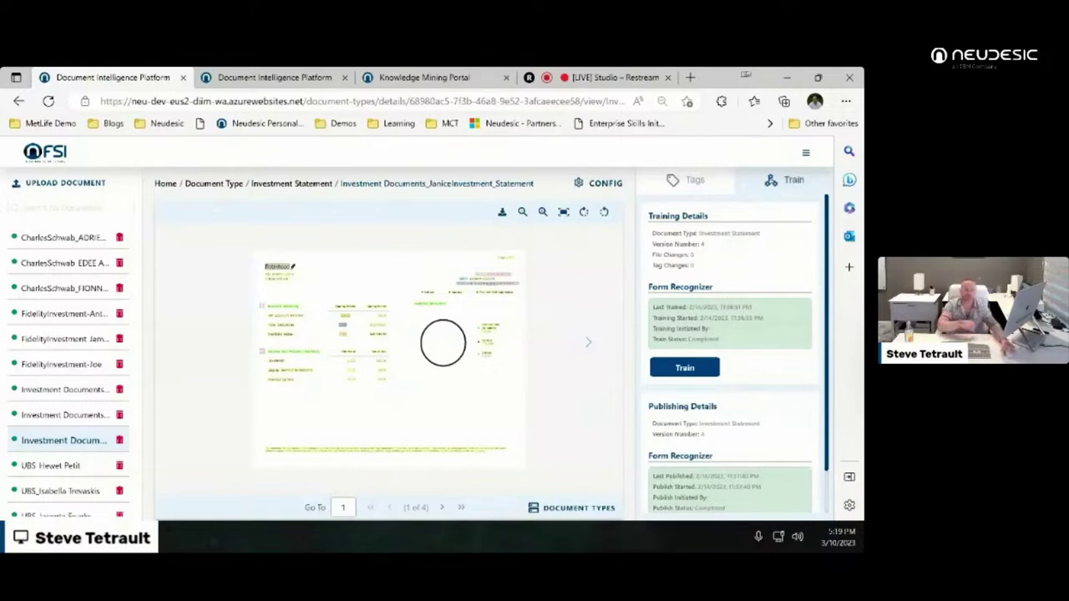
{"action": "scroll", "coordinate": [734, 350], "scroll_direction": "down", "scroll_amount": 1}
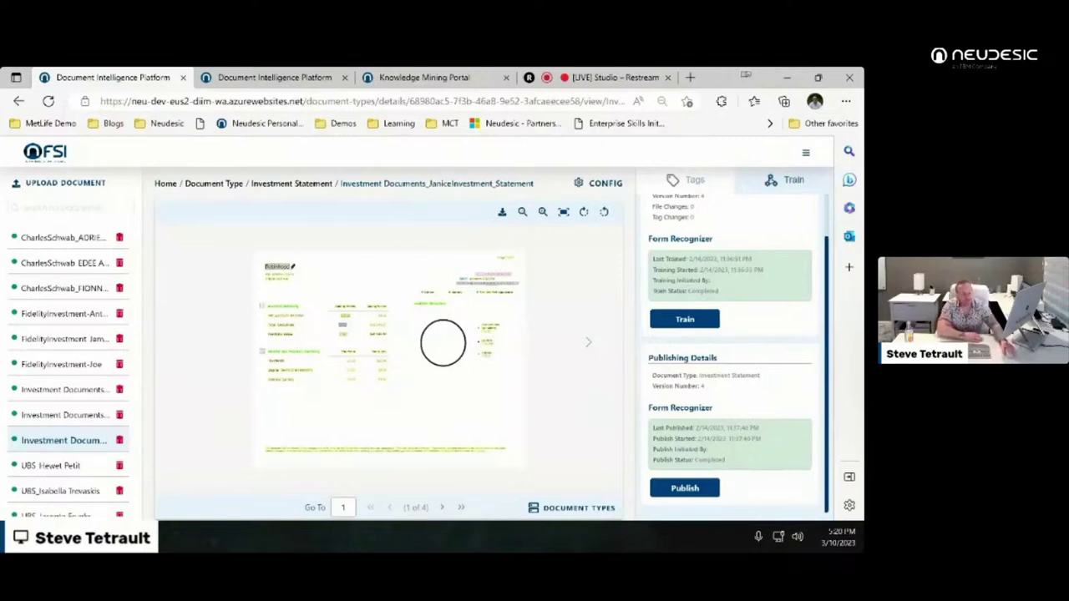
{"action": "left_click", "coordinate": [685, 488]}
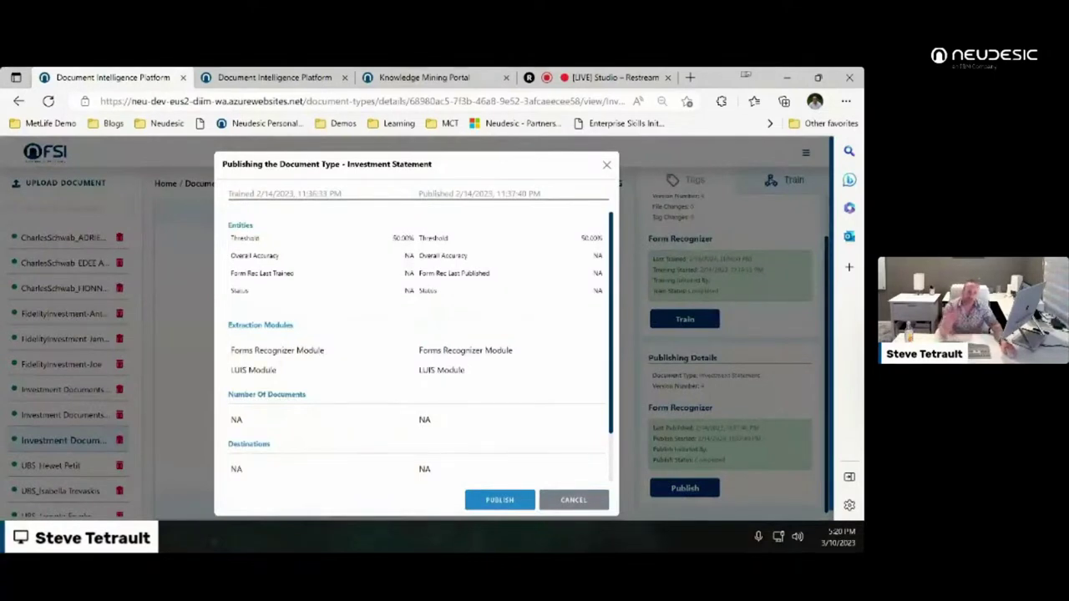
{"action": "scroll", "coordinate": [415, 334], "scroll_direction": "down", "scroll_amount": 2}
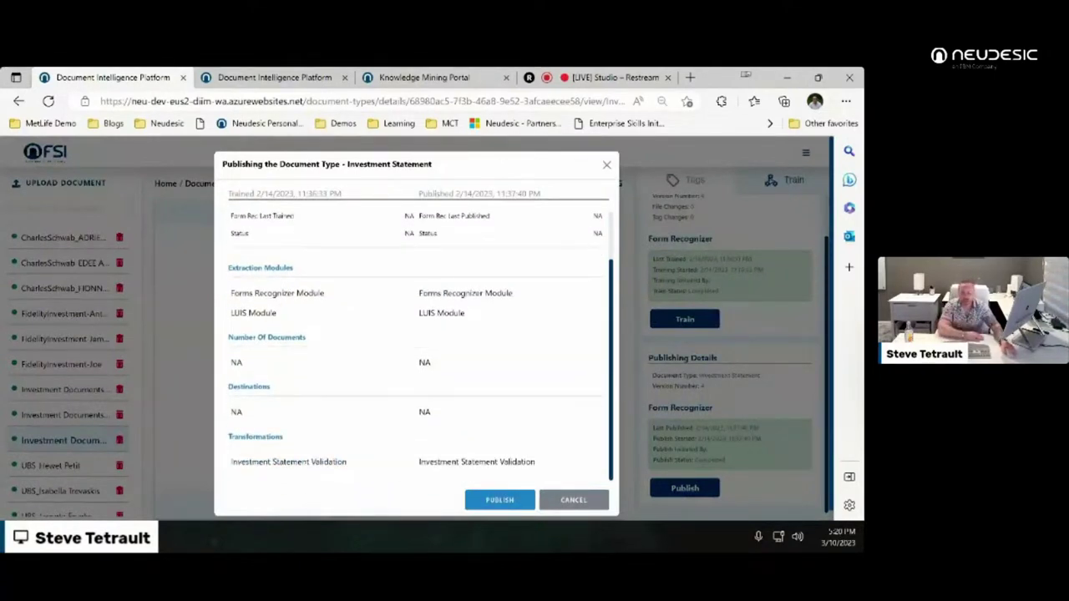
{"action": "scroll", "coordinate": [421, 346], "scroll_direction": "up", "scroll_amount": 2}
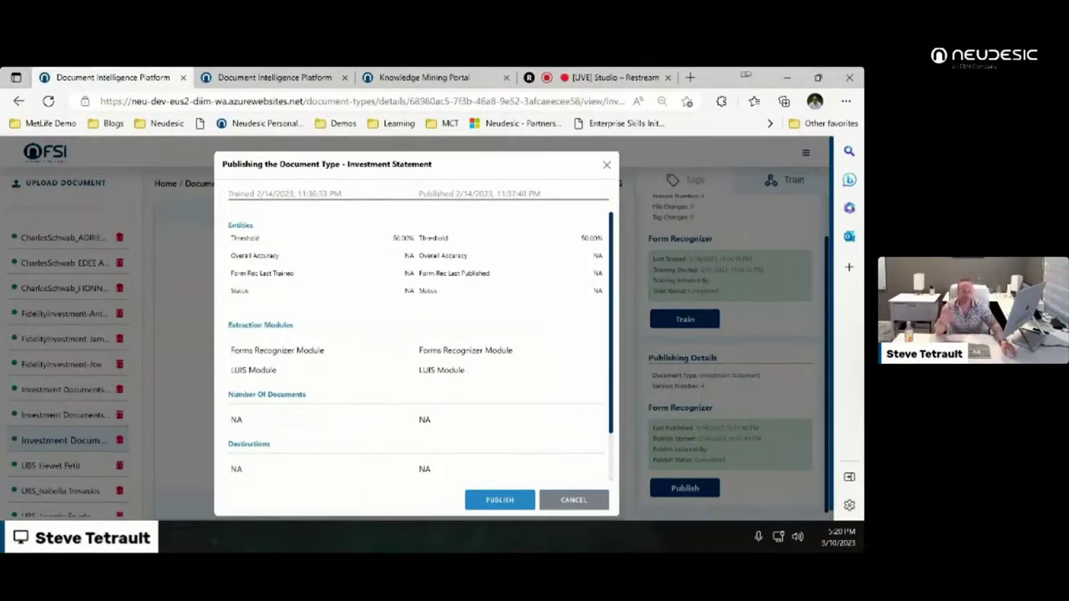
{"action": "scroll", "coordinate": [415, 346], "scroll_direction": "down", "scroll_amount": 2}
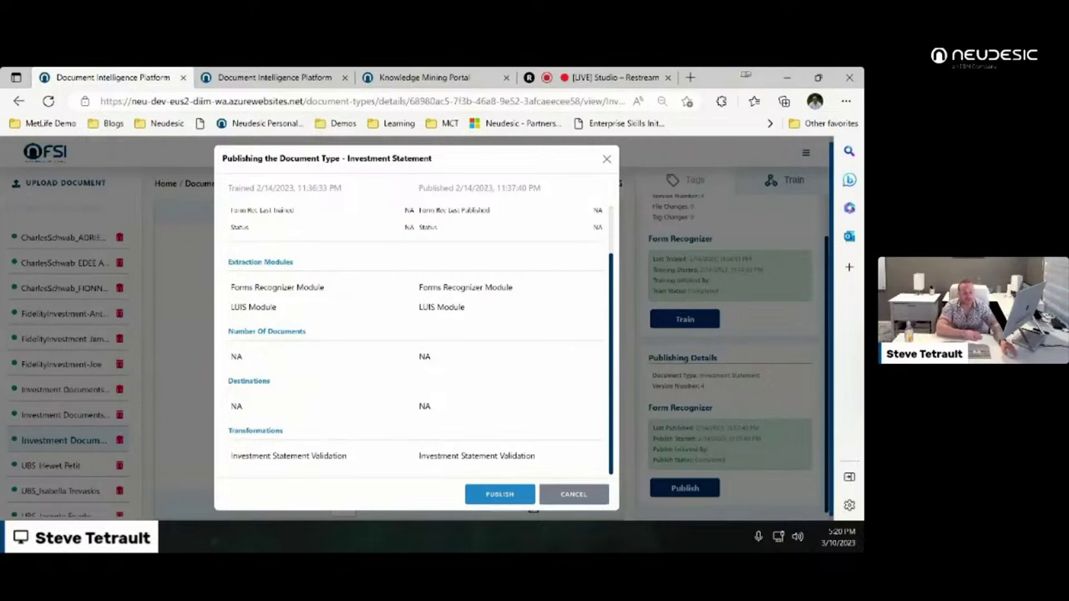
Step: Leave the publish comparison, return to the dashboard's published documents, and review the rejected Robinhood InCorrect_Validation_13756 investment statement
{"action": "key", "text": "Escape"}
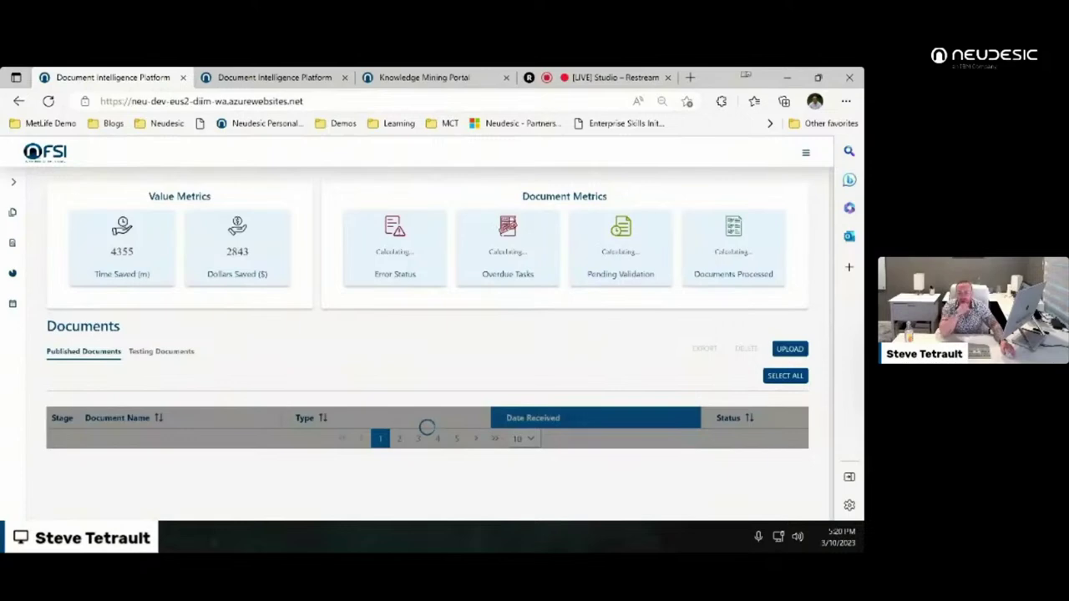
{"action": "scroll", "coordinate": [428, 346], "scroll_direction": "down", "scroll_amount": 1}
{"action": "scroll", "coordinate": [427, 347], "scroll_direction": "down", "scroll_amount": 1}
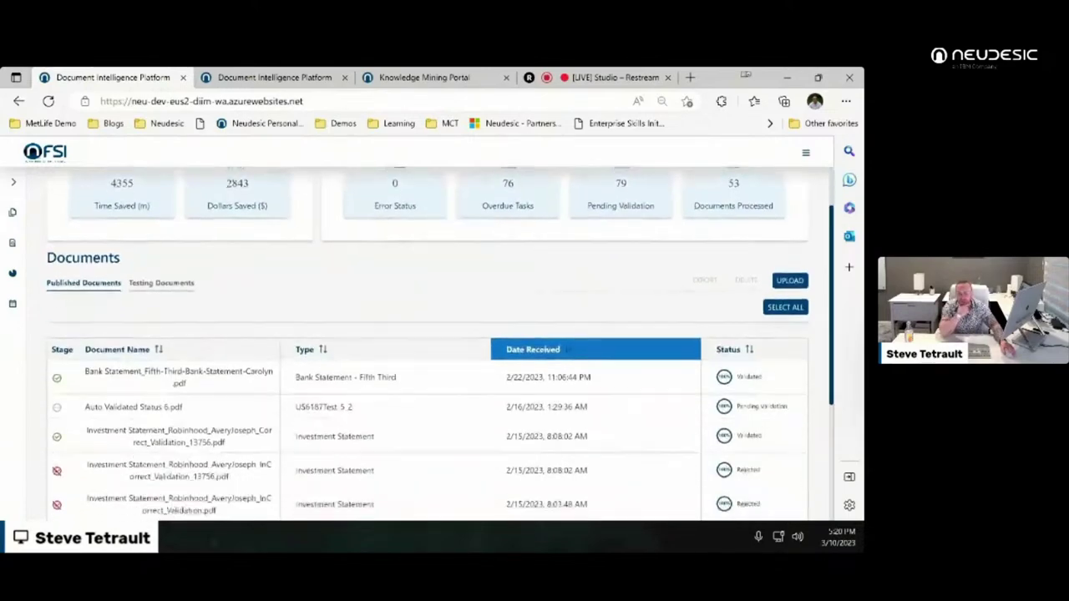
{"action": "scroll", "coordinate": [428, 317], "scroll_direction": "down", "scroll_amount": 3}
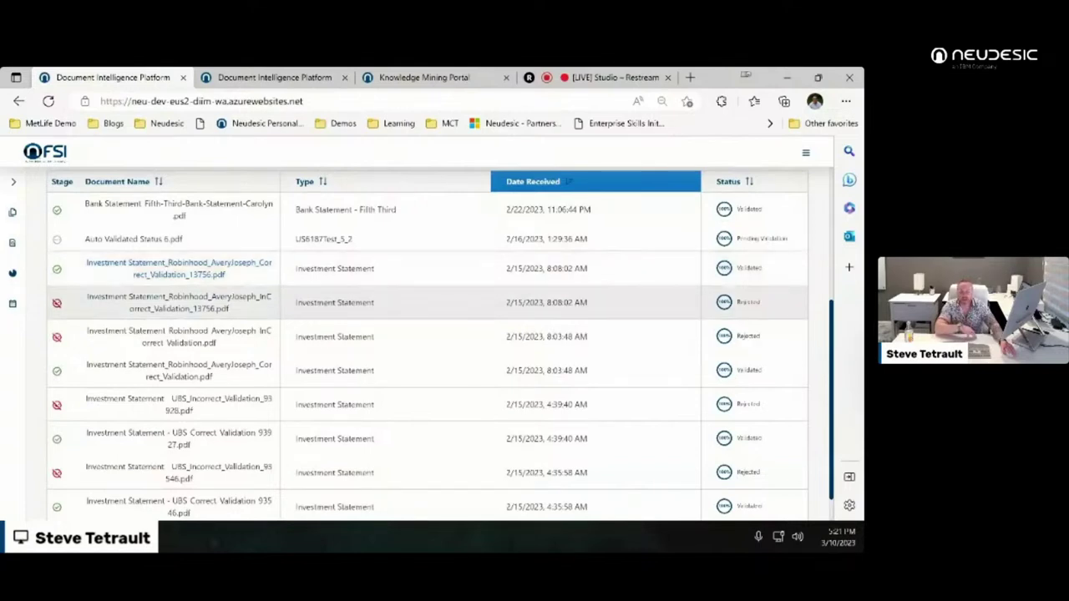
{"action": "left_click", "coordinate": [179, 302]}
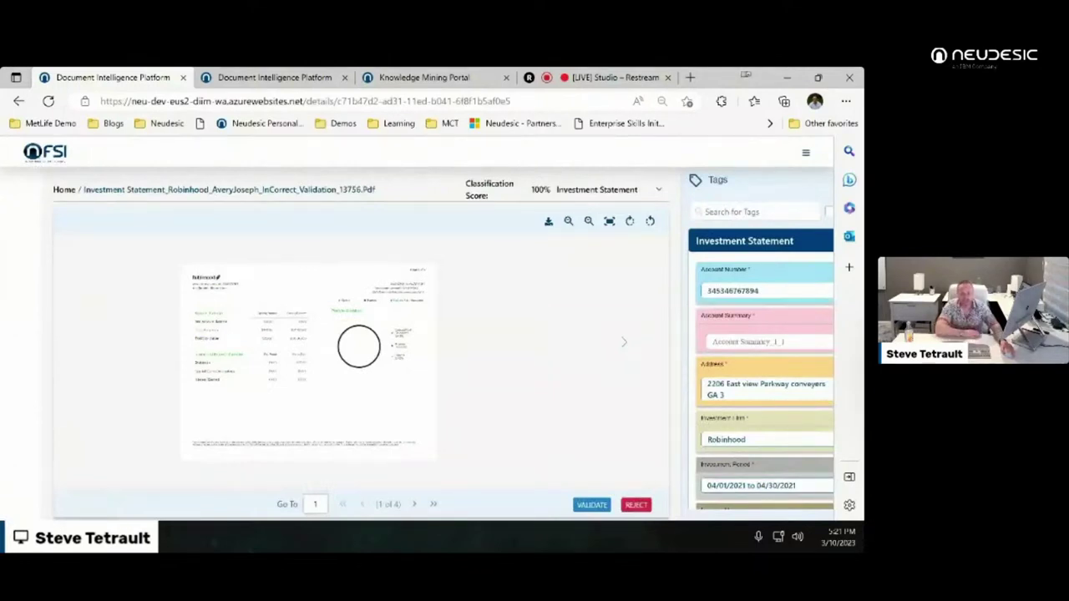
{"action": "scroll", "coordinate": [762, 368], "scroll_direction": "down", "scroll_amount": 10}
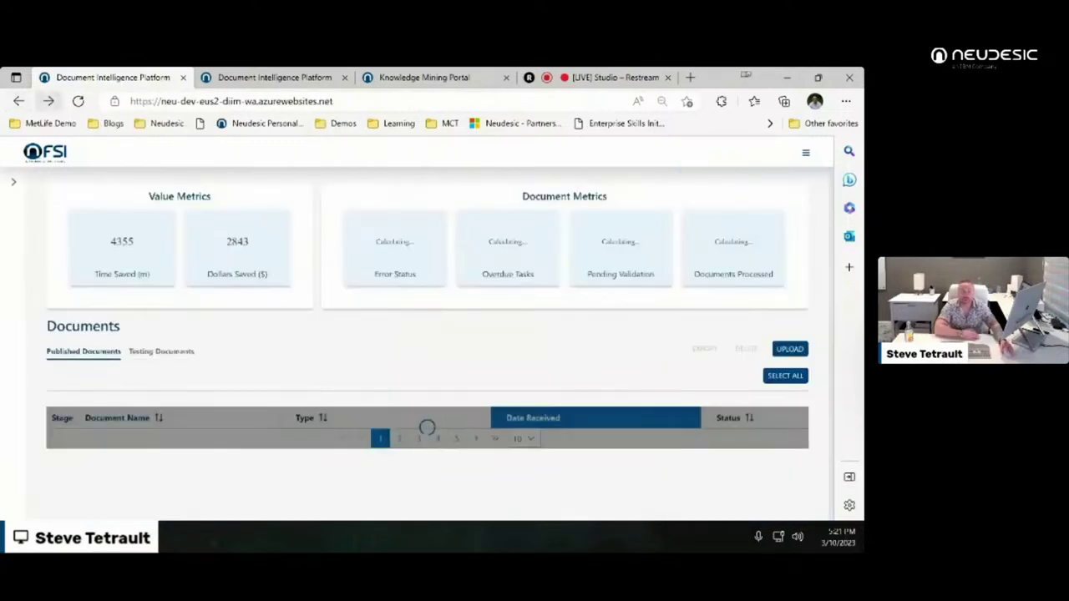
Step: Return to the published documents and open the validated Robinhood Correct_Validation_13756 investment statement to examine its validation result
{"action": "scroll", "coordinate": [427, 340], "scroll_direction": "down", "scroll_amount": 3}
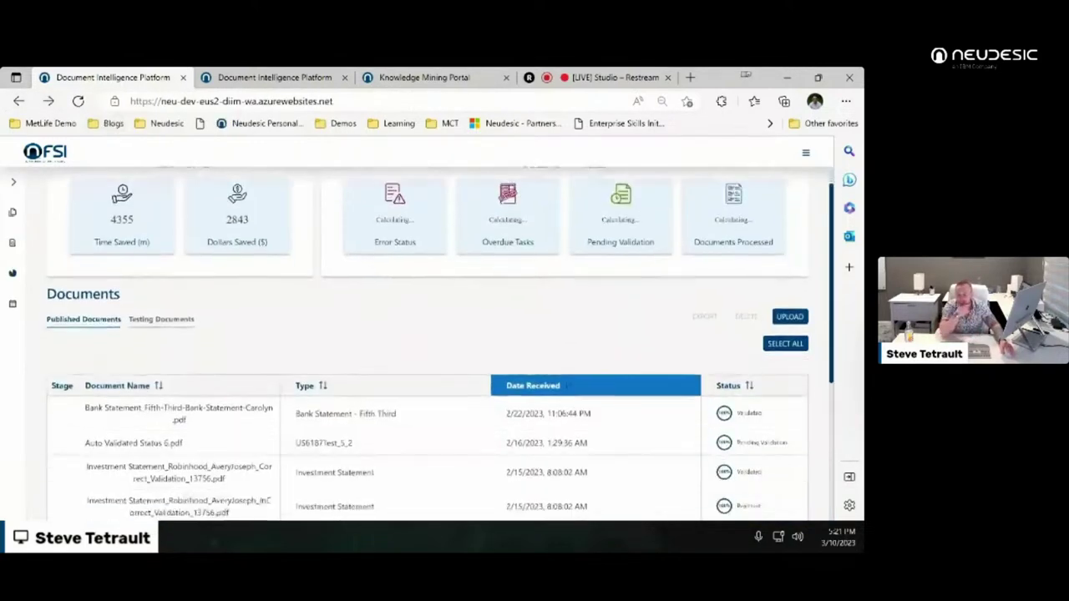
{"action": "left_click", "coordinate": [178, 271]}
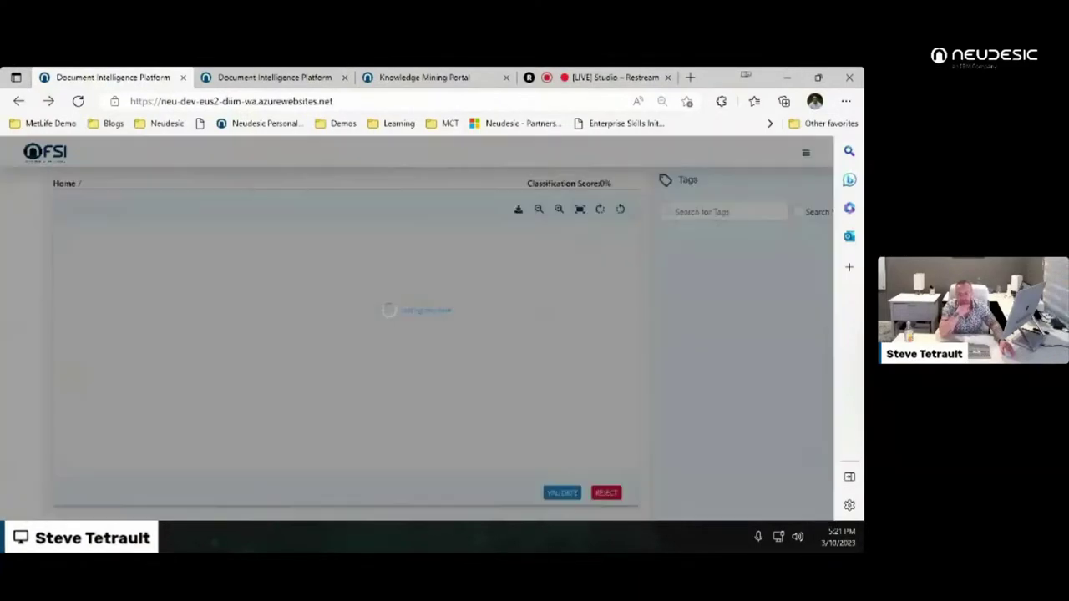
{"action": "left_click", "coordinate": [18, 101]}
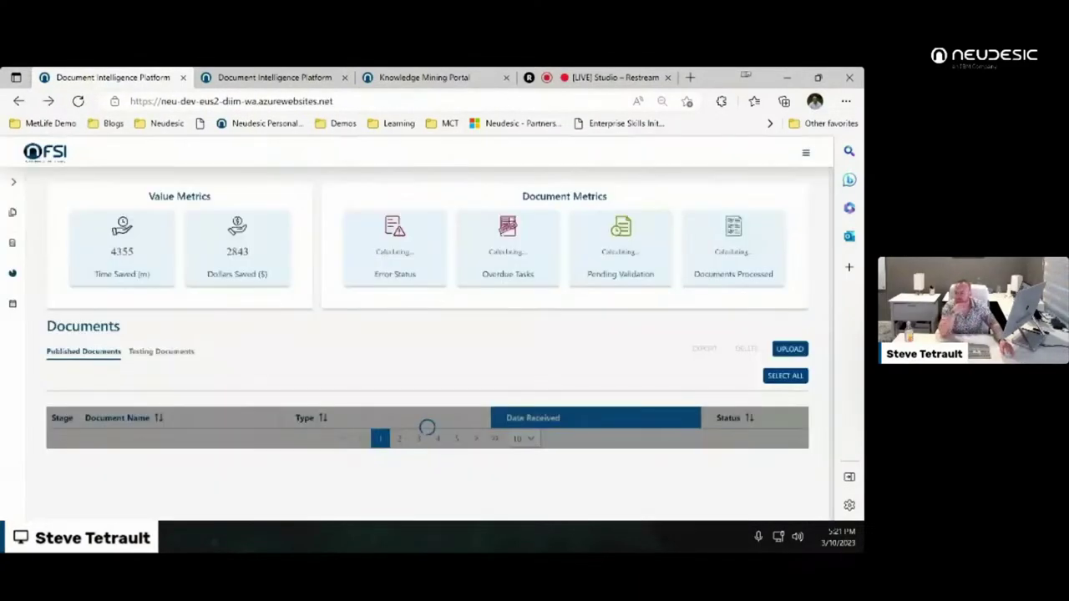
{"action": "scroll", "coordinate": [427, 344], "scroll_direction": "down", "scroll_amount": 1}
{"action": "scroll", "coordinate": [427, 344], "scroll_direction": "down", "scroll_amount": 2}
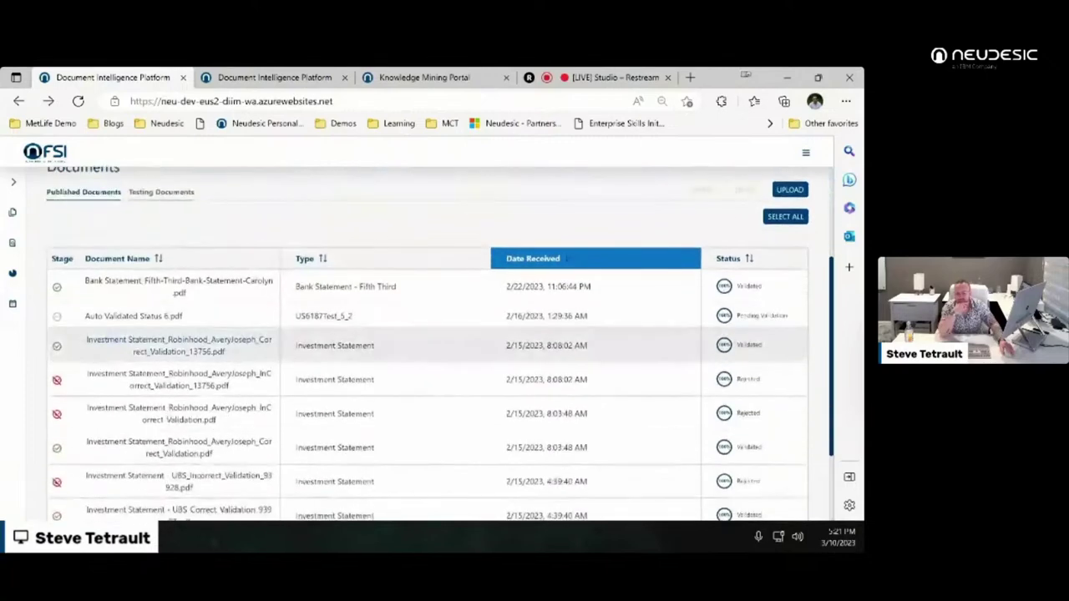
{"action": "left_click", "coordinate": [427, 344]}
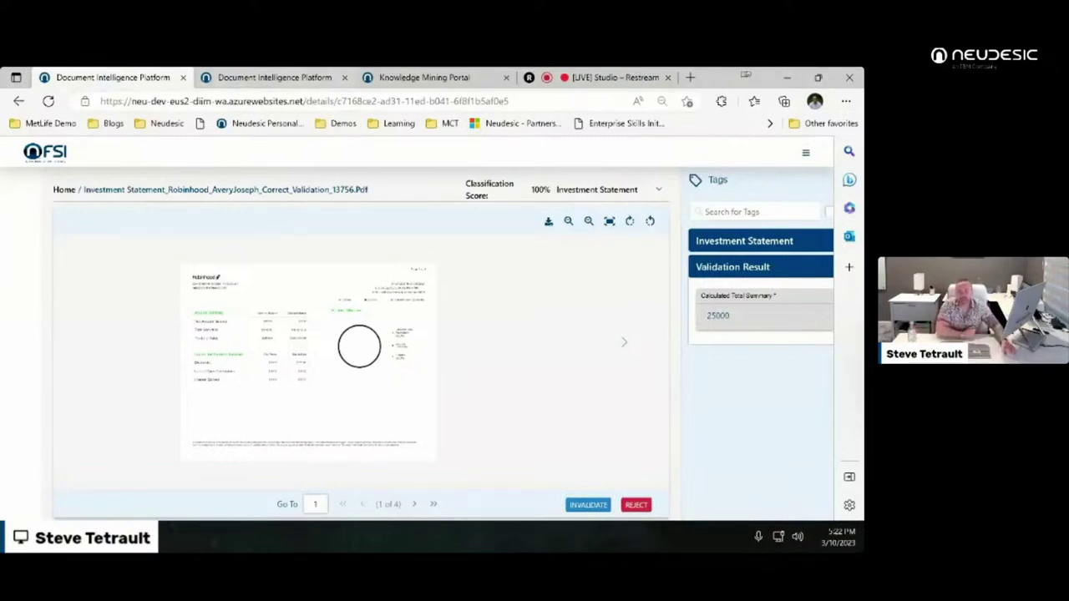
Step: Switch to the fsi-dev-dip-ui-web Document Intelligence Platform site and open its Company Annual Reports document type
{"action": "key", "text": "ctrl+Tab"}
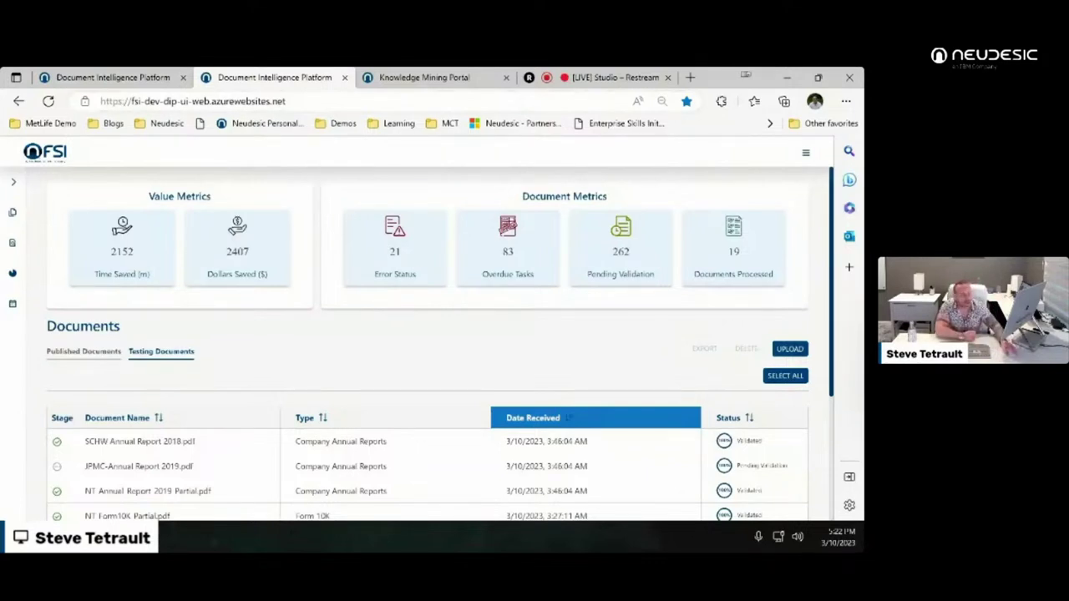
{"action": "left_click", "coordinate": [805, 152]}
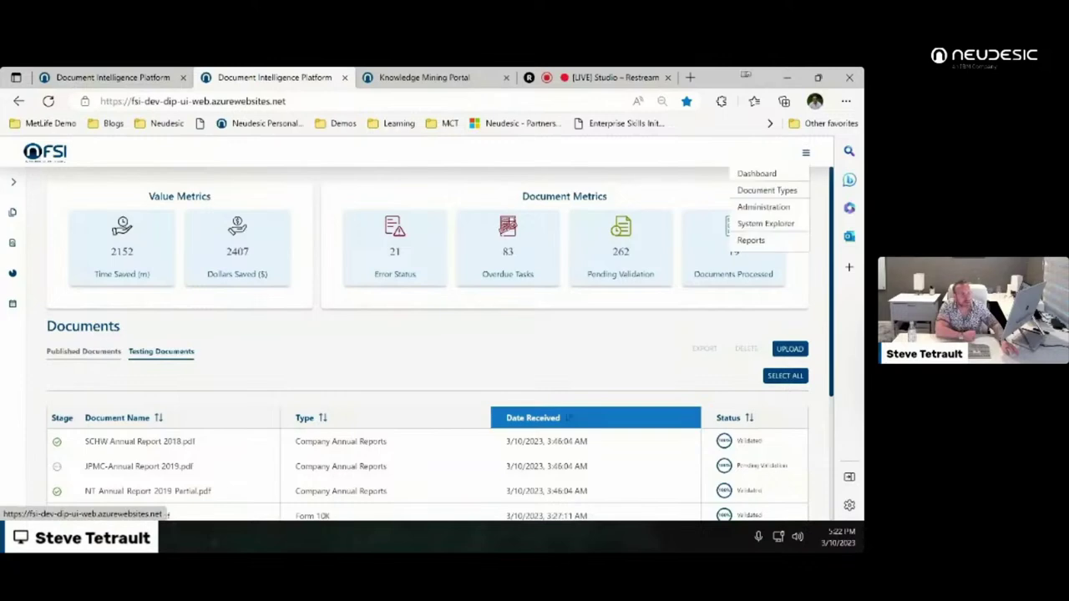
{"action": "left_click", "coordinate": [767, 191]}
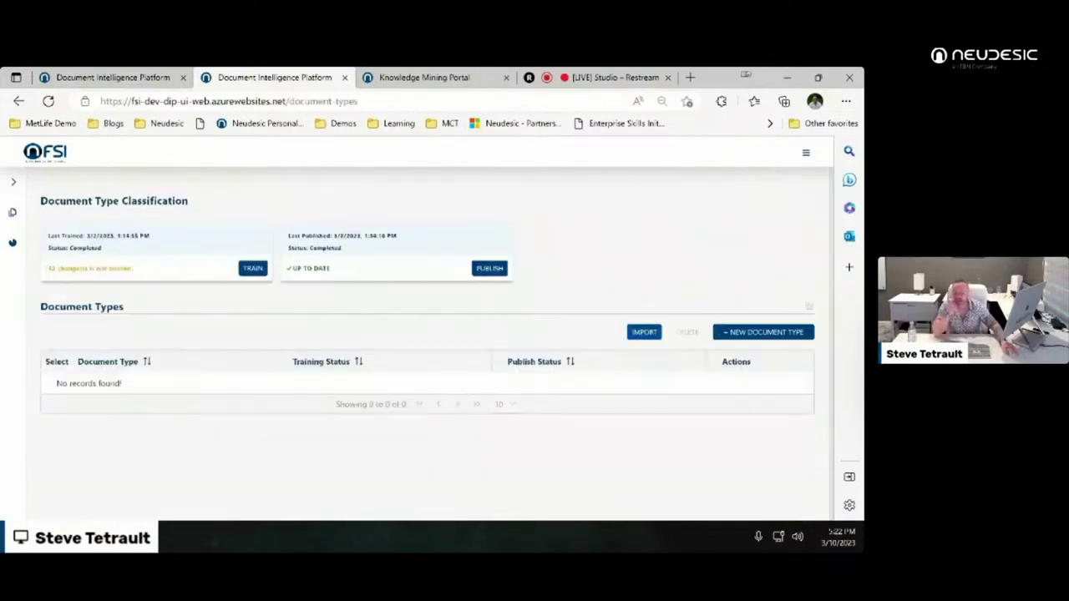
{"action": "scroll", "coordinate": [434, 393], "scroll_direction": "down", "scroll_amount": 3}
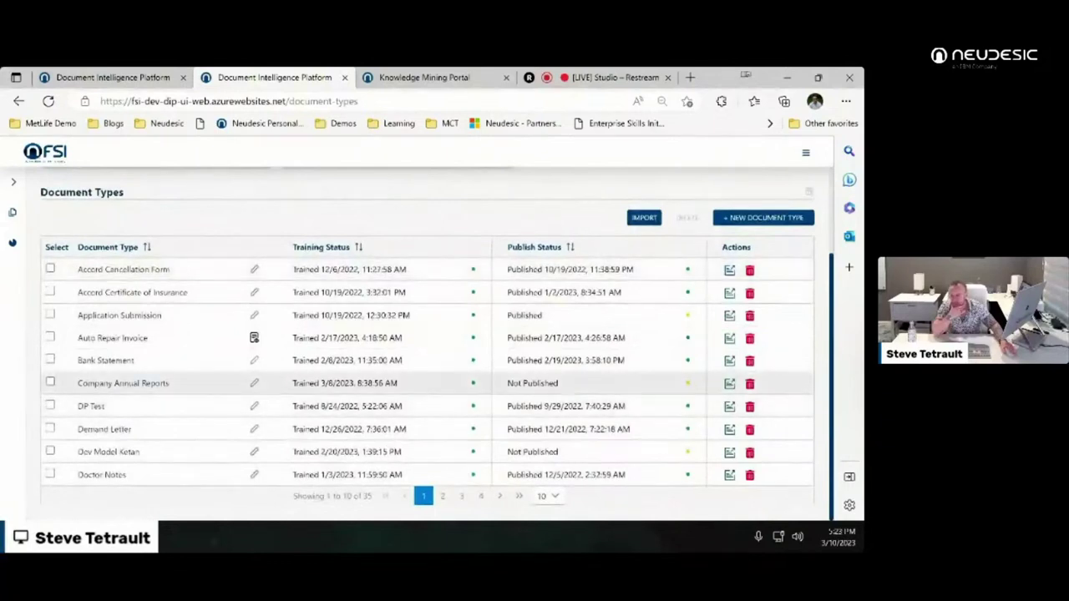
{"action": "left_click", "coordinate": [123, 382]}
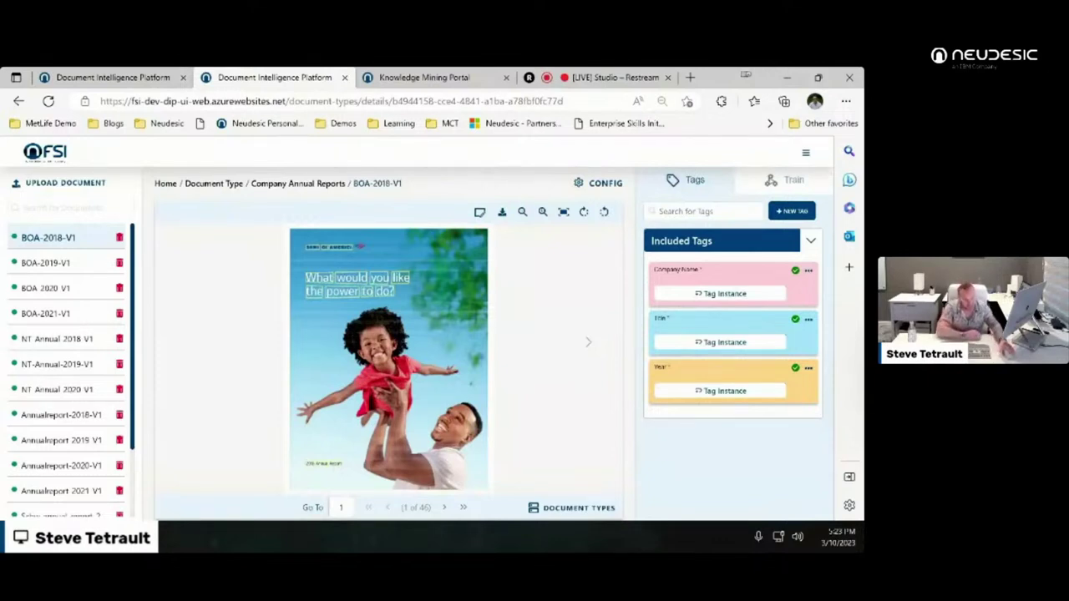
Step: Open the Title tag's properties and examine its Open AI extraction settings, including phrases to find, question, confidence threshold and webhook
{"action": "left_click", "coordinate": [809, 319]}
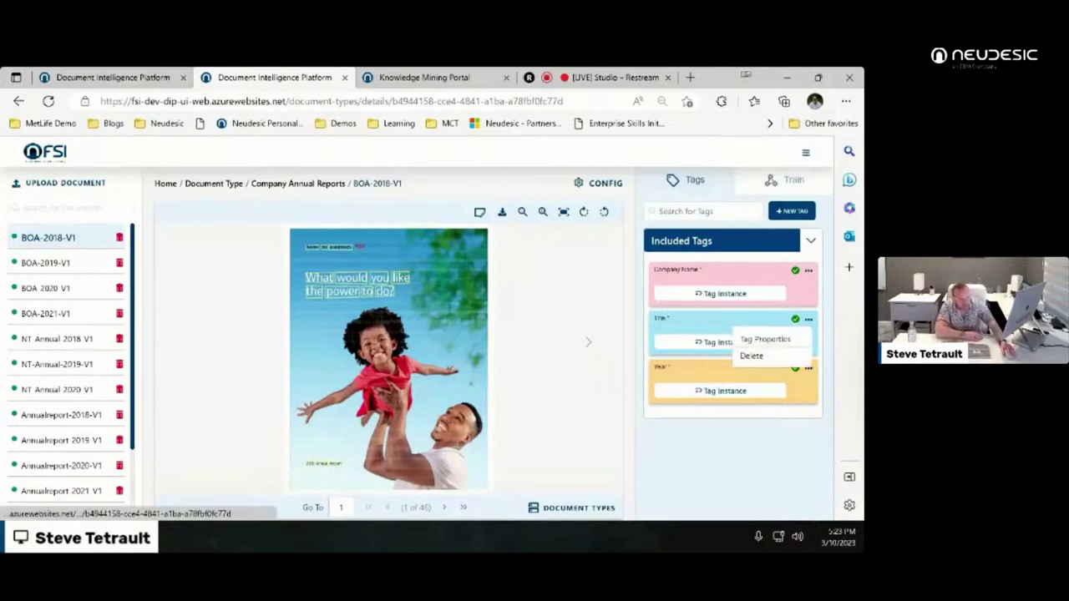
{"action": "left_click", "coordinate": [765, 339]}
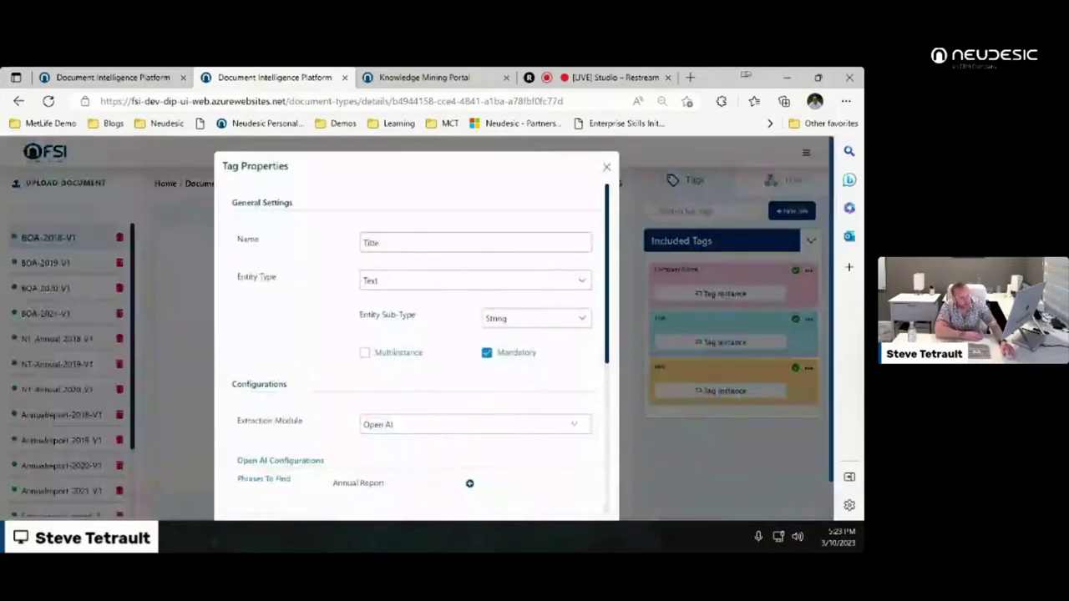
{"action": "scroll", "coordinate": [417, 351], "scroll_direction": "down", "scroll_amount": 1}
{"action": "scroll", "coordinate": [418, 351], "scroll_direction": "down", "scroll_amount": 2}
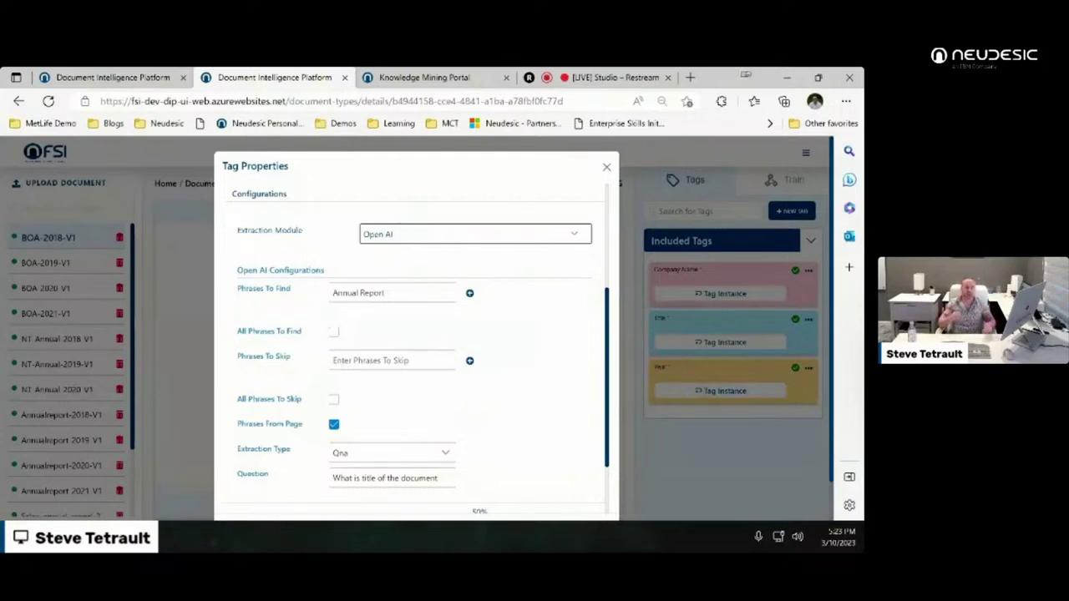
{"action": "left_click", "coordinate": [392, 293]}
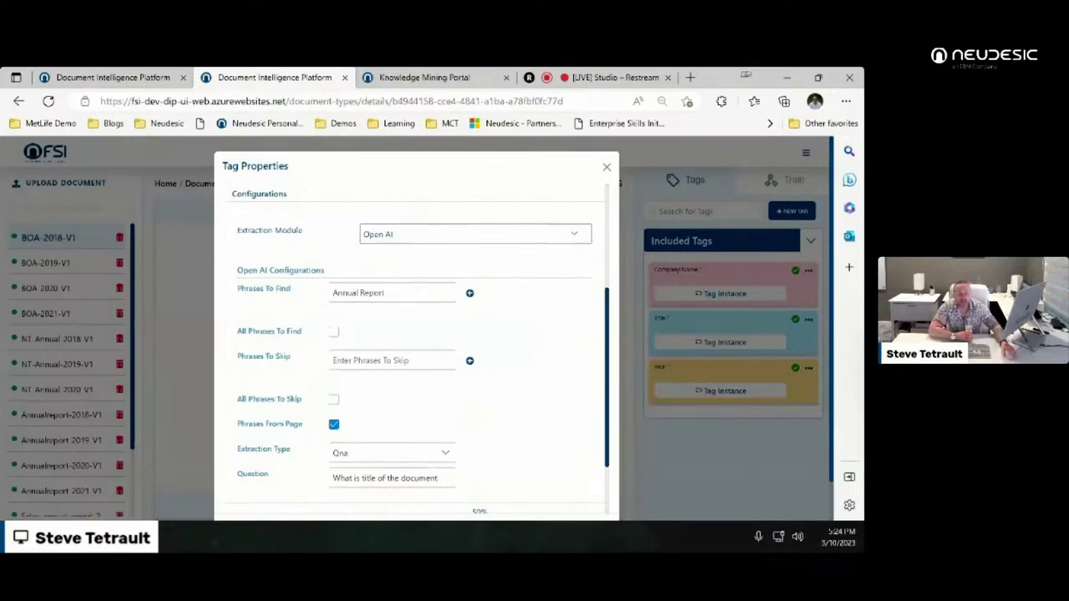
{"action": "scroll", "coordinate": [414, 351], "scroll_direction": "down", "scroll_amount": 1}
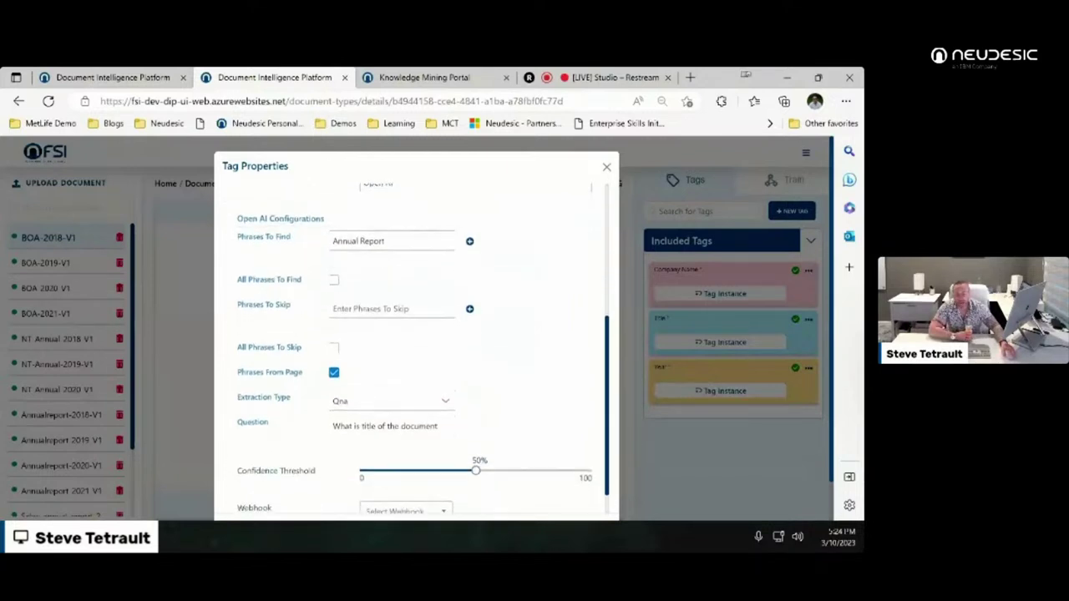
{"action": "scroll", "coordinate": [414, 351], "scroll_direction": "down", "scroll_amount": 1}
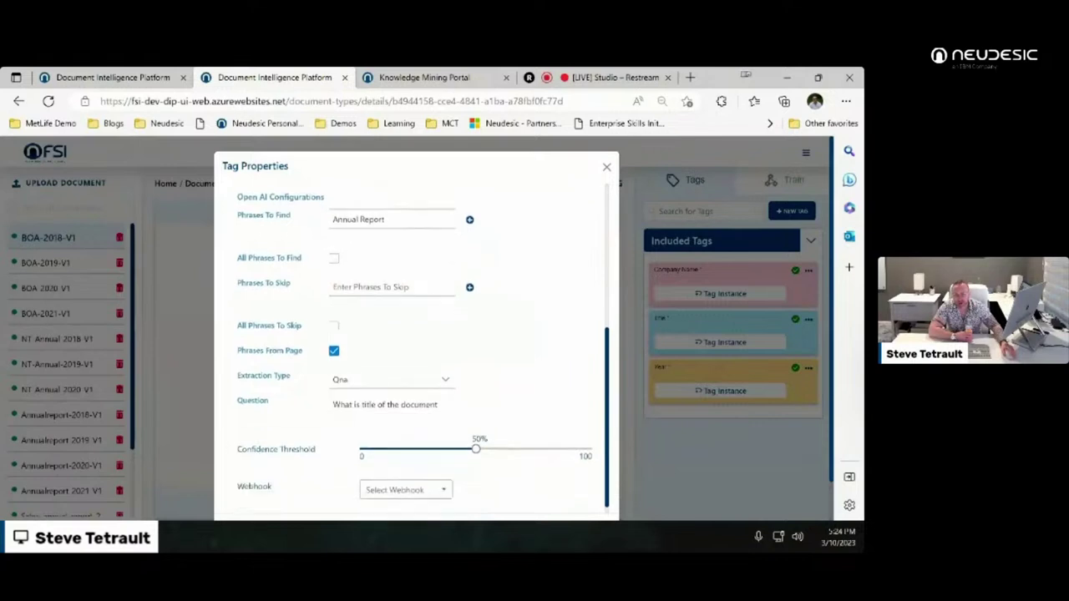
{"action": "scroll", "coordinate": [413, 351], "scroll_direction": "down", "scroll_amount": 1}
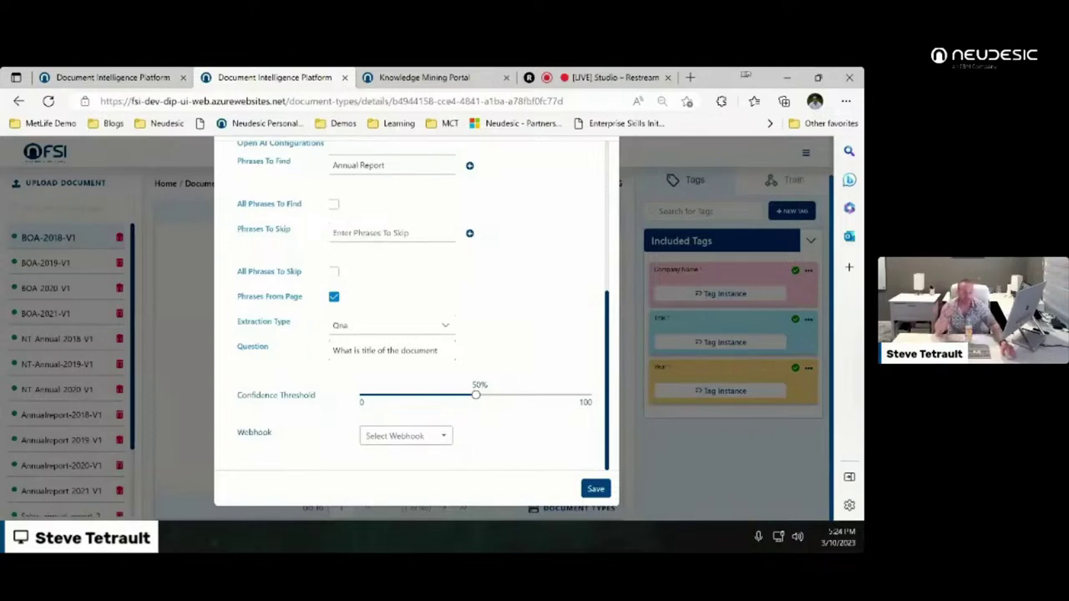
Step: Look through the Title tag's available extraction types, keep Qna selected, and close the tag properties without saving
{"action": "left_click", "coordinate": [418, 326]}
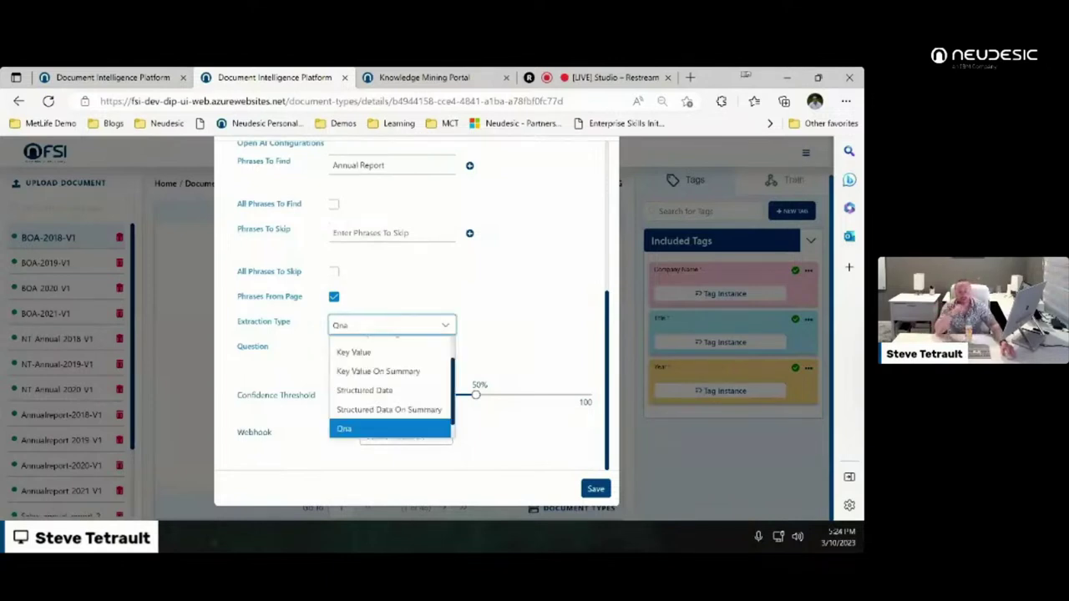
{"action": "scroll", "coordinate": [391, 388], "scroll_direction": "up", "scroll_amount": 2}
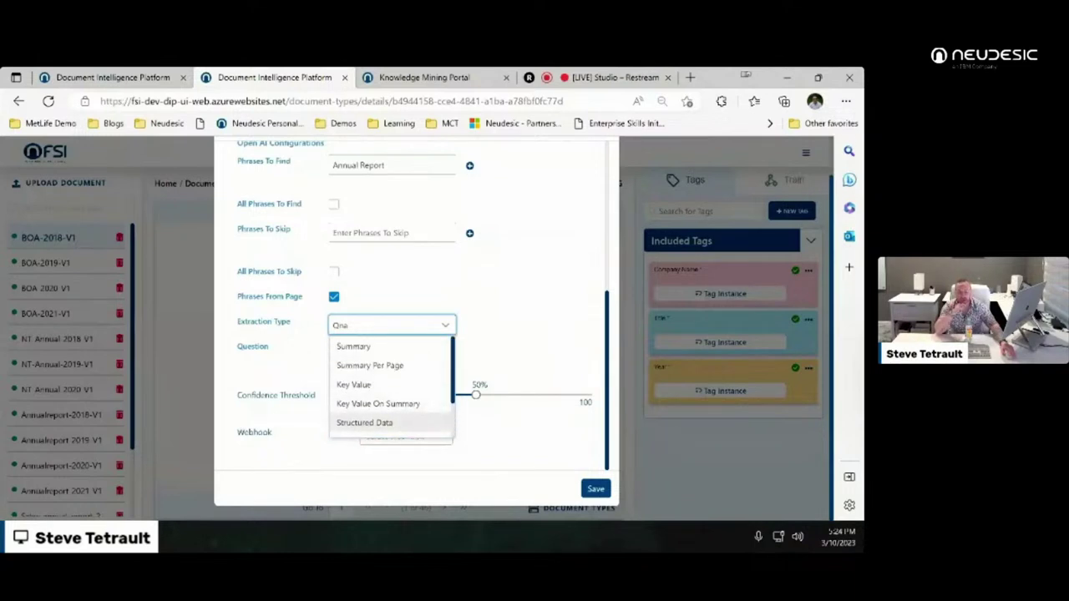
{"action": "scroll", "coordinate": [384, 403], "scroll_direction": "down", "scroll_amount": 1}
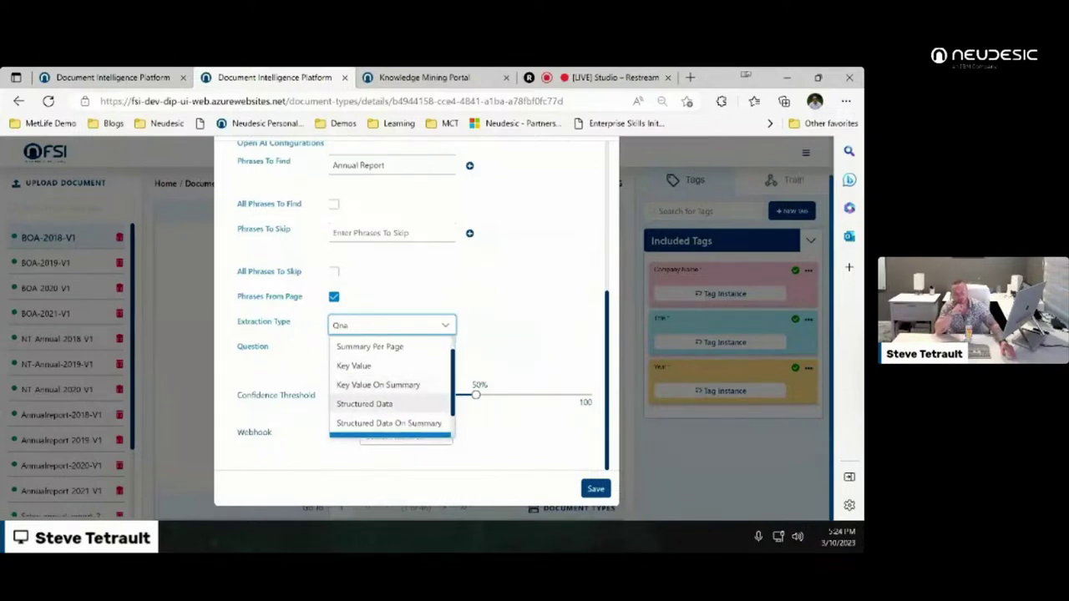
{"action": "scroll", "coordinate": [391, 388], "scroll_direction": "down", "scroll_amount": 2}
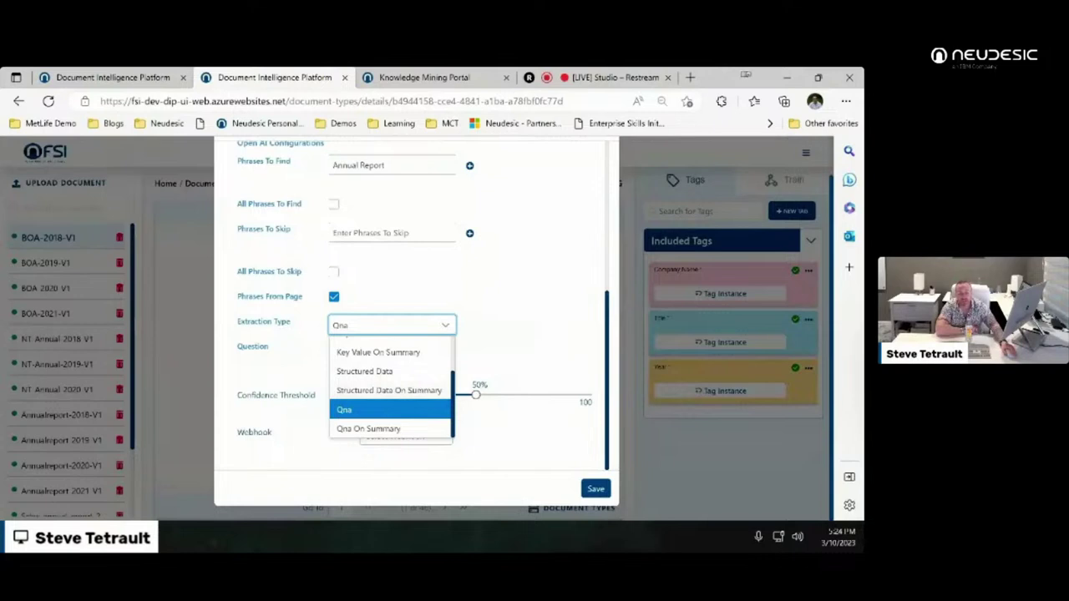
{"action": "left_click", "coordinate": [390, 410]}
{"action": "scroll", "coordinate": [416, 334], "scroll_direction": "up", "scroll_amount": 5}
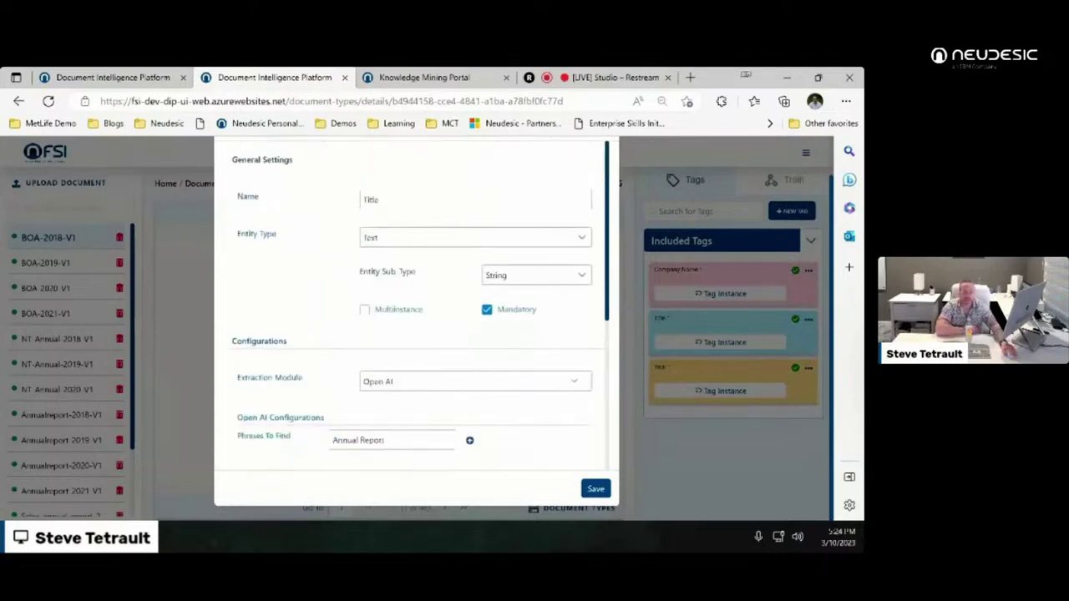
{"action": "scroll", "coordinate": [409, 334], "scroll_direction": "up", "scroll_amount": 1}
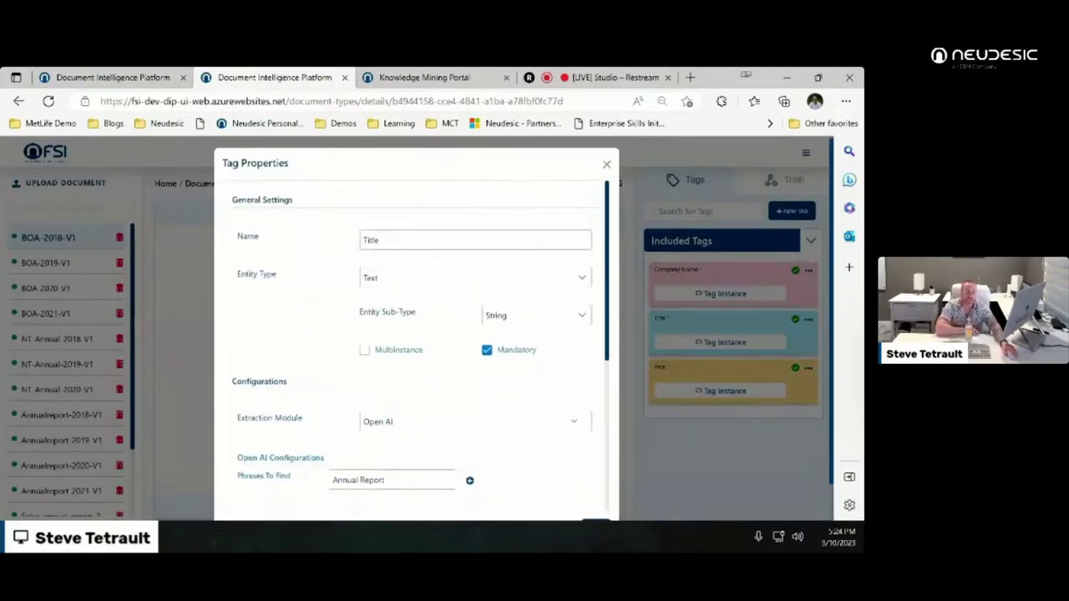
{"action": "left_click", "coordinate": [607, 164]}
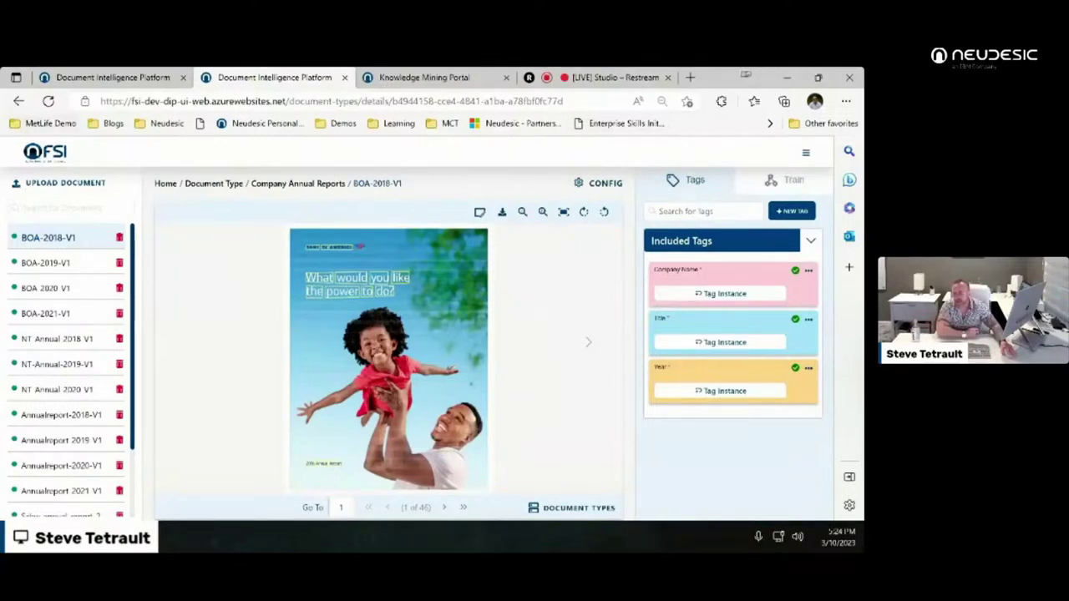
Step: Return to the document types, filter the list to Form 10K, and open the Form 10K document type
{"action": "left_click", "coordinate": [18, 100]}
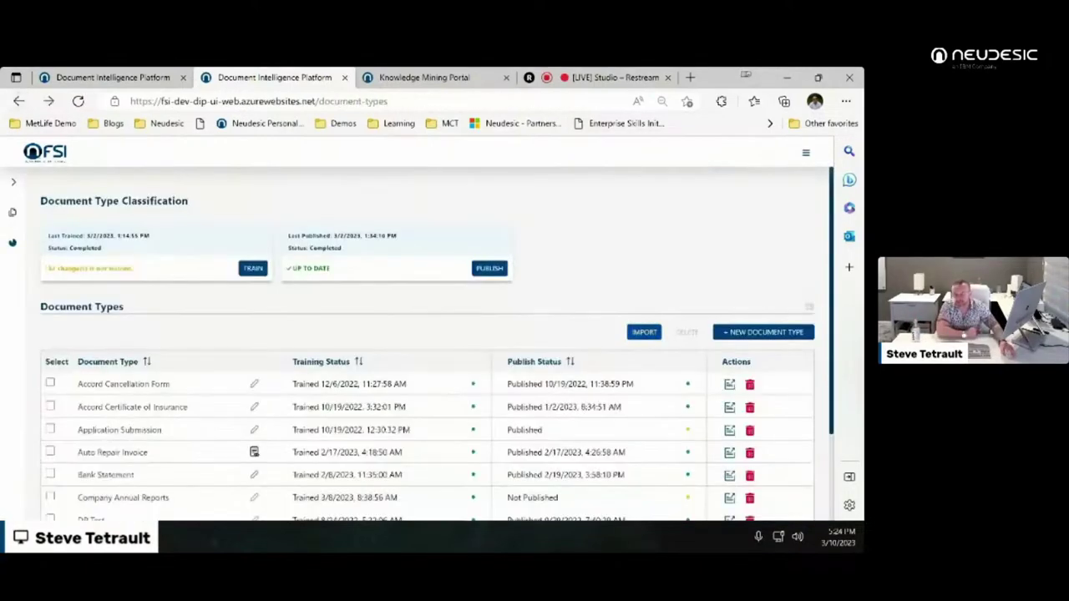
{"action": "scroll", "coordinate": [428, 292], "scroll_direction": "down", "scroll_amount": 3}
{"action": "scroll", "coordinate": [427, 292], "scroll_direction": "up", "scroll_amount": 3}
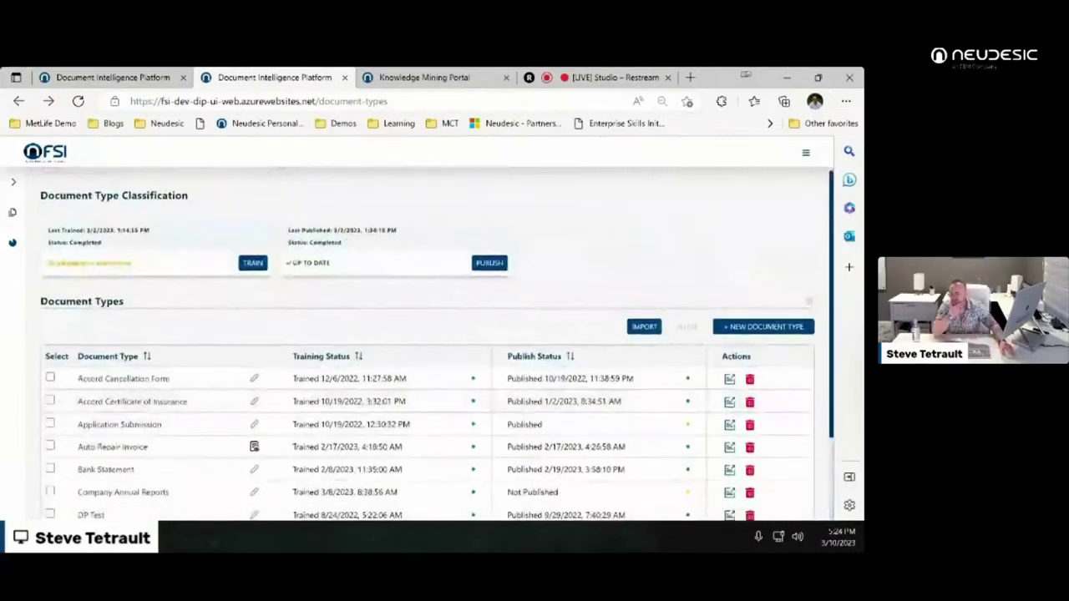
{"action": "left_click", "coordinate": [13, 213]}
{"action": "scroll", "coordinate": [100, 292], "scroll_direction": "down", "scroll_amount": 5}
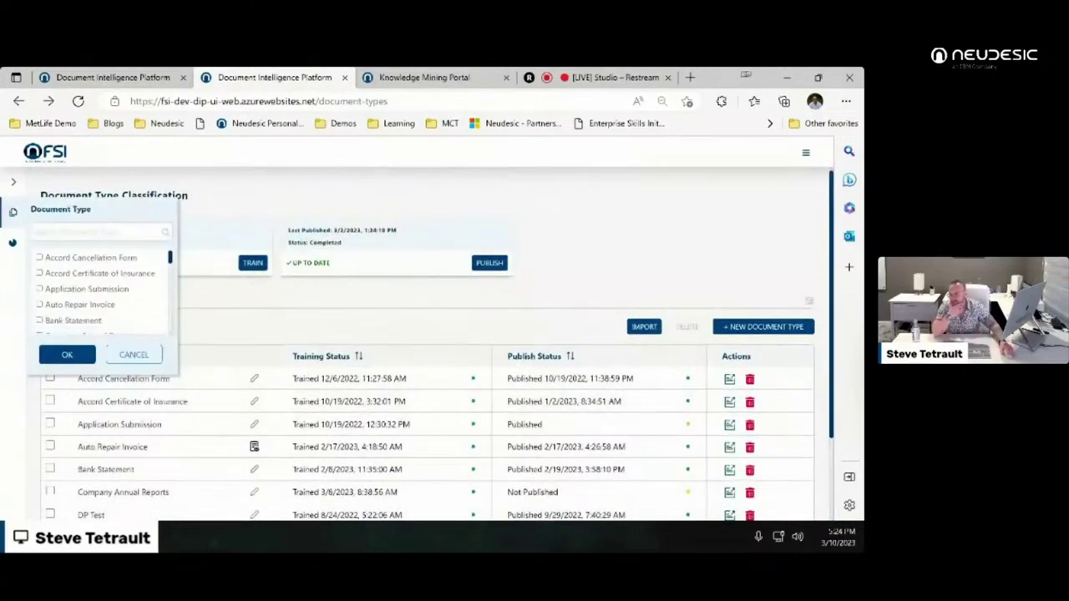
{"action": "scroll", "coordinate": [100, 293], "scroll_direction": "down", "scroll_amount": 2}
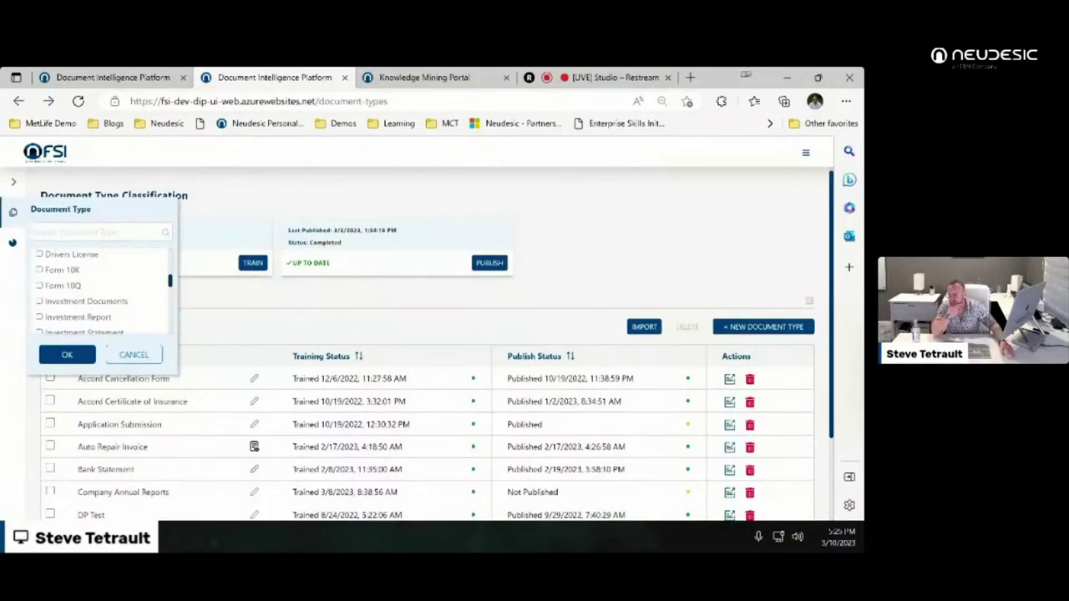
{"action": "left_click", "coordinate": [40, 270]}
{"action": "left_click", "coordinate": [67, 354]}
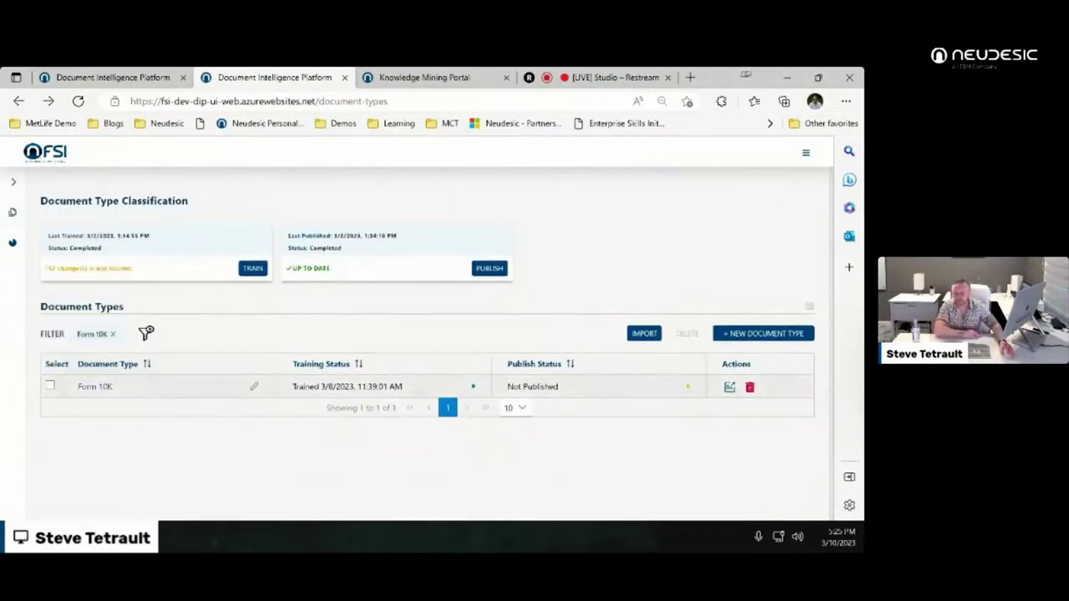
{"action": "left_click", "coordinate": [95, 387]}
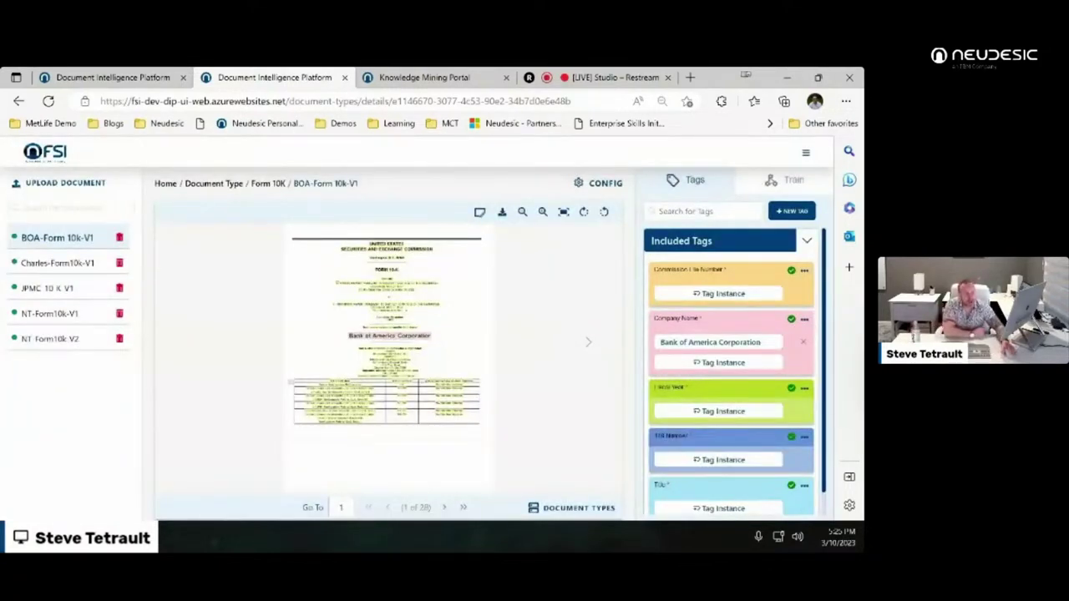
Step: Examine the included tags of the Form 10K document type, from Commission File Number through Title
{"action": "scroll", "coordinate": [731, 372], "scroll_direction": "down", "scroll_amount": 1}
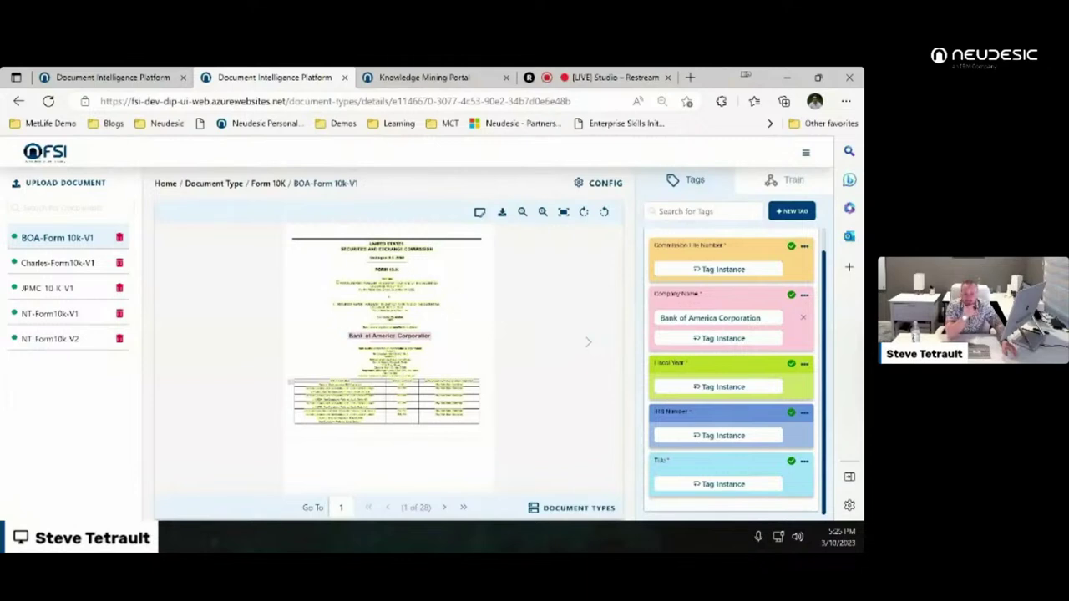
{"action": "scroll", "coordinate": [730, 371], "scroll_direction": "up", "scroll_amount": 1}
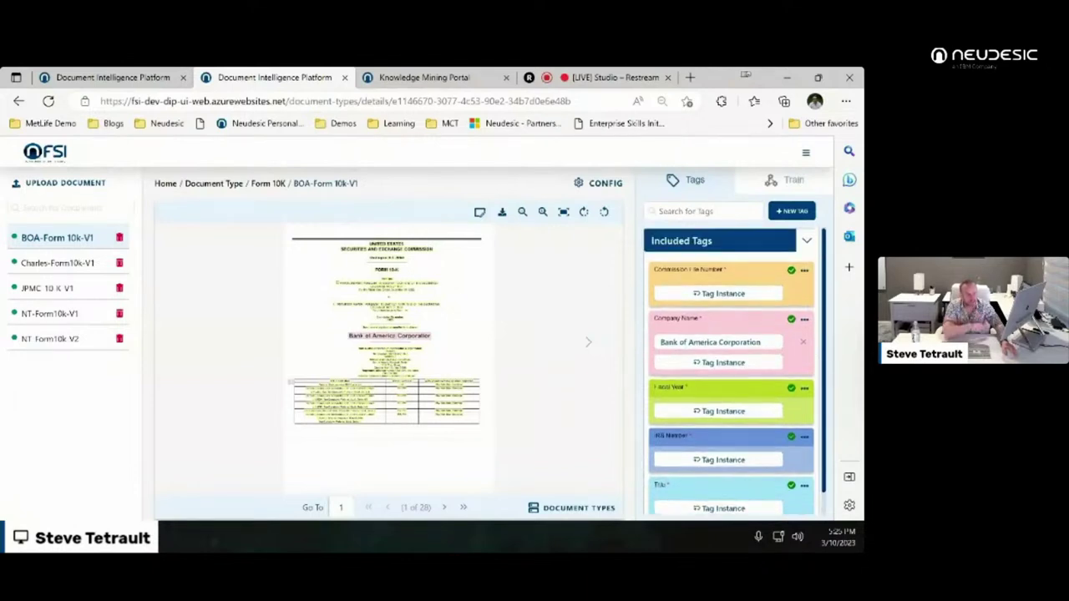
{"action": "scroll", "coordinate": [730, 372], "scroll_direction": "down", "scroll_amount": 1}
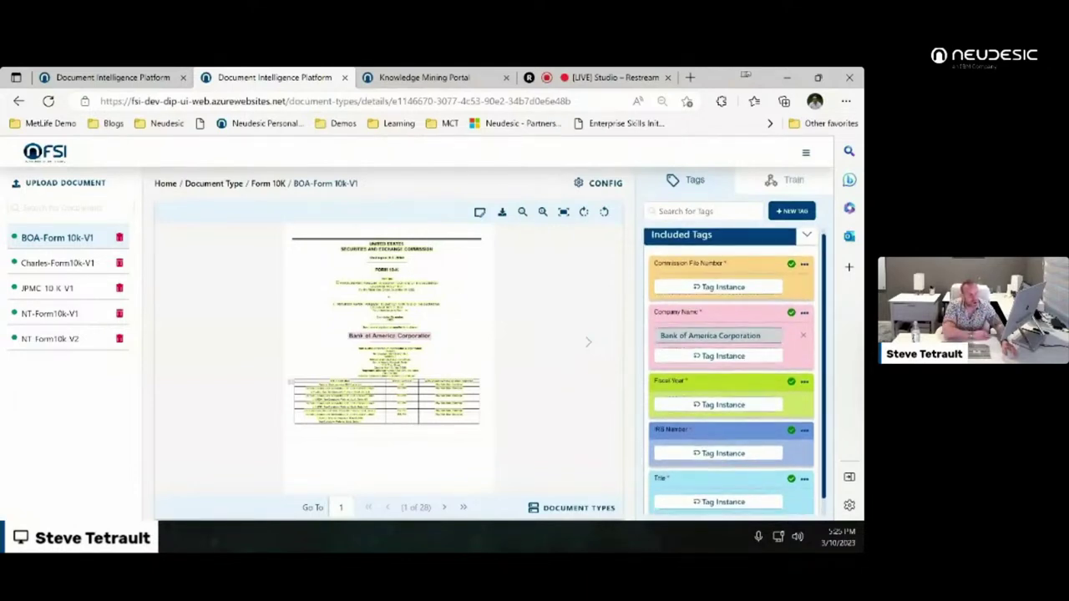
{"action": "scroll", "coordinate": [731, 371], "scroll_direction": "down", "scroll_amount": 1}
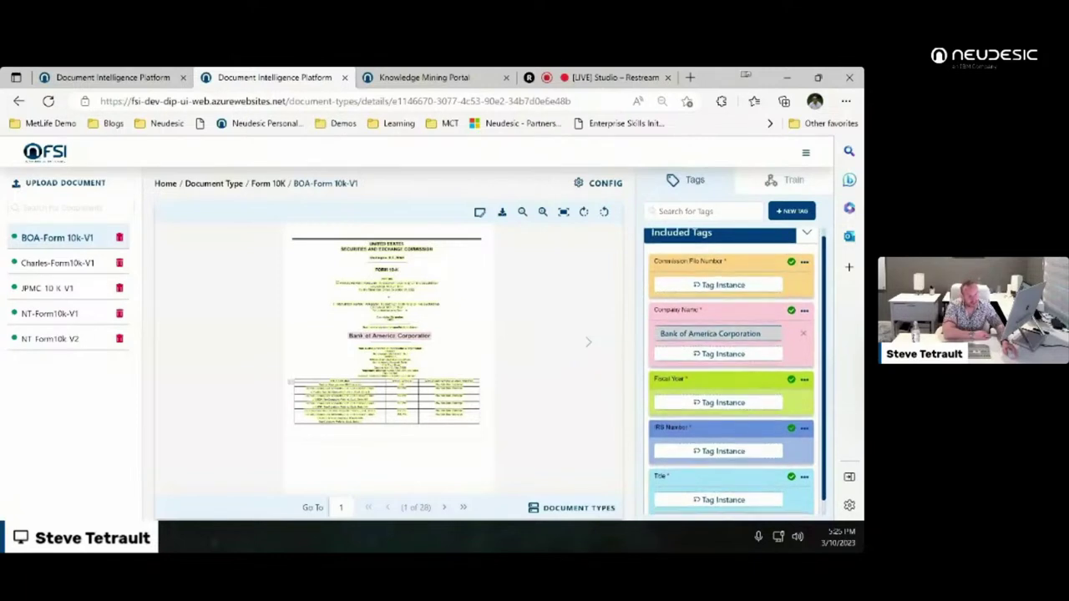
{"action": "scroll", "coordinate": [722, 339], "scroll_direction": "down", "scroll_amount": 1}
{"action": "scroll", "coordinate": [731, 372], "scroll_direction": "down", "scroll_amount": 1}
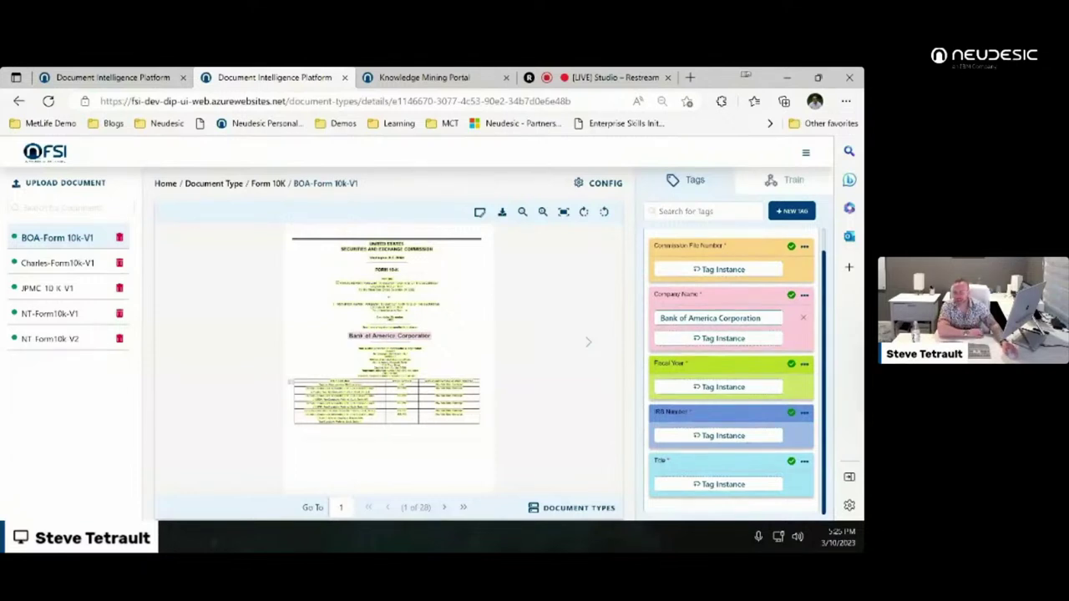
Step: Return to the home page and open NT-Form10K-Partial.pdf from the testing documents
{"action": "left_click", "coordinate": [166, 184]}
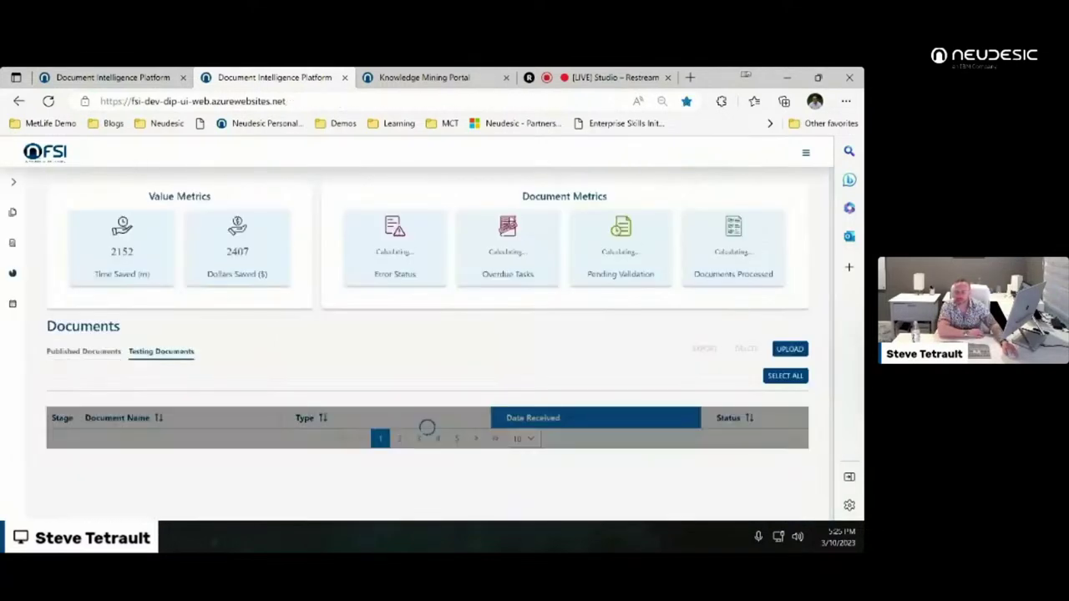
{"action": "scroll", "coordinate": [427, 342], "scroll_direction": "down", "scroll_amount": 2}
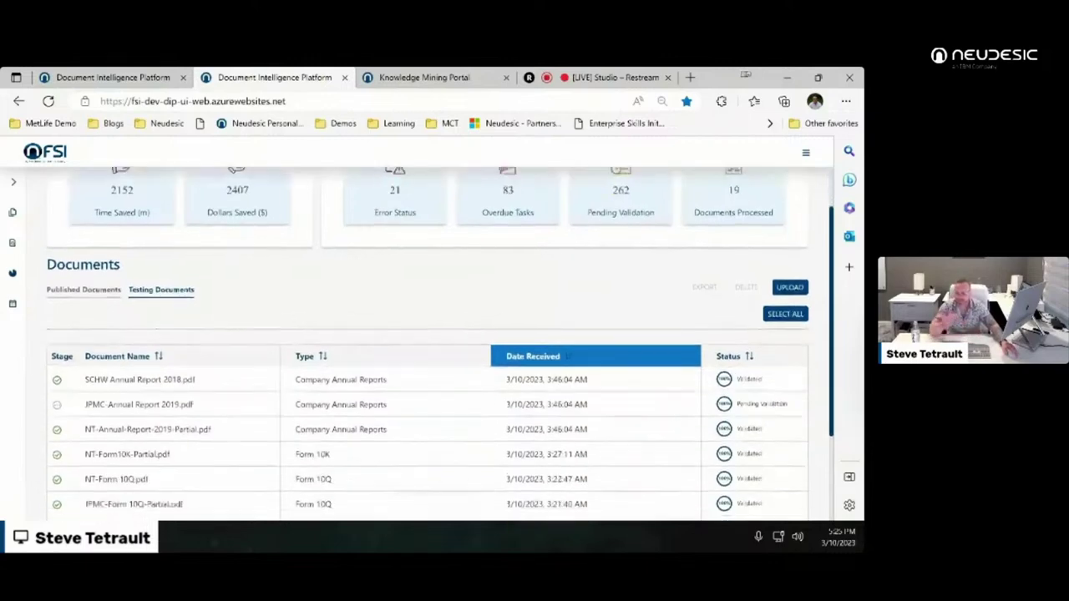
{"action": "scroll", "coordinate": [428, 334], "scroll_direction": "down", "scroll_amount": 1}
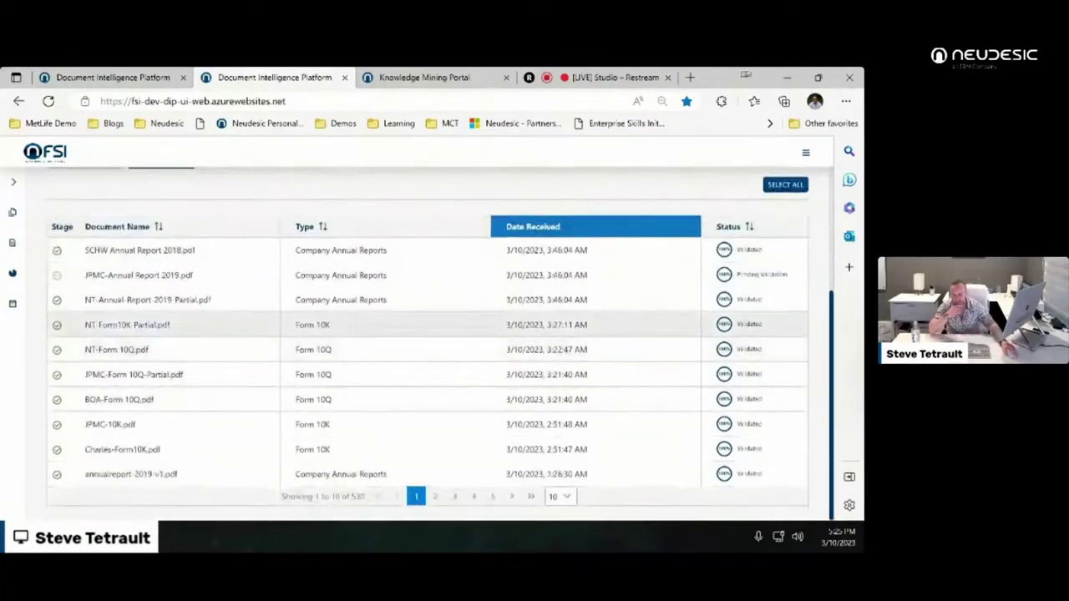
{"action": "left_click", "coordinate": [127, 324]}
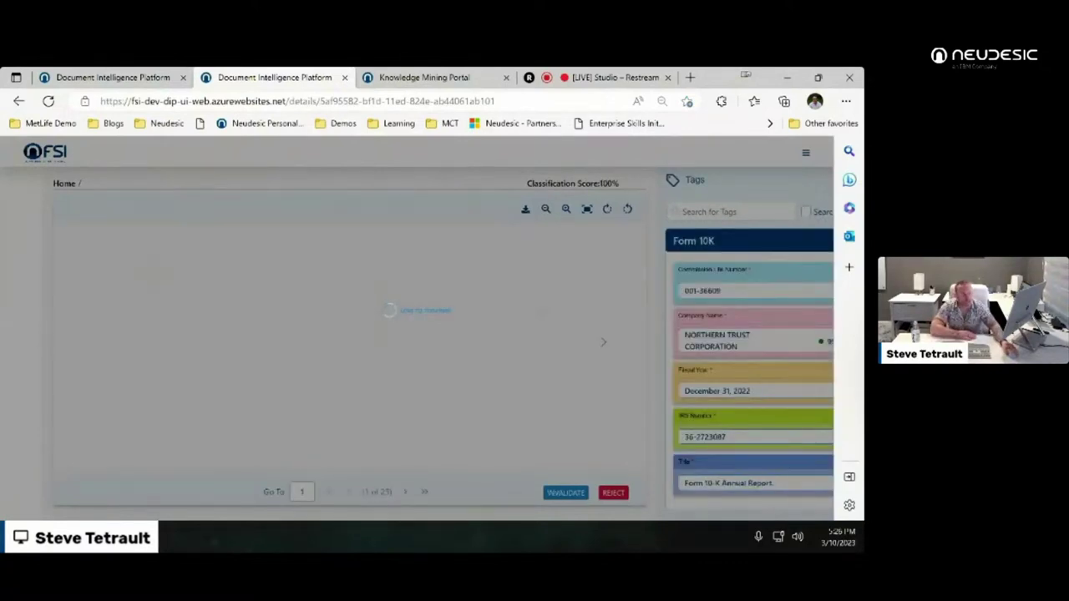
Step: Review the values extracted for the Form 10K tags in NT-Form10K-Partial.pdf
{"action": "scroll", "coordinate": [778, 272], "scroll_direction": "down", "scroll_amount": 1}
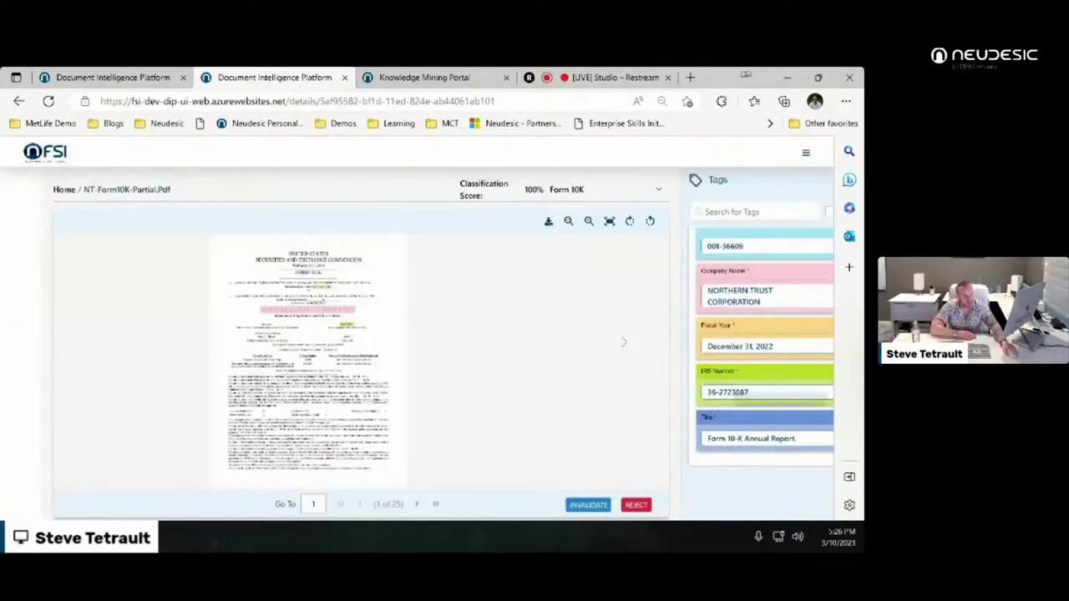
{"action": "scroll", "coordinate": [784, 292], "scroll_direction": "up", "scroll_amount": 2}
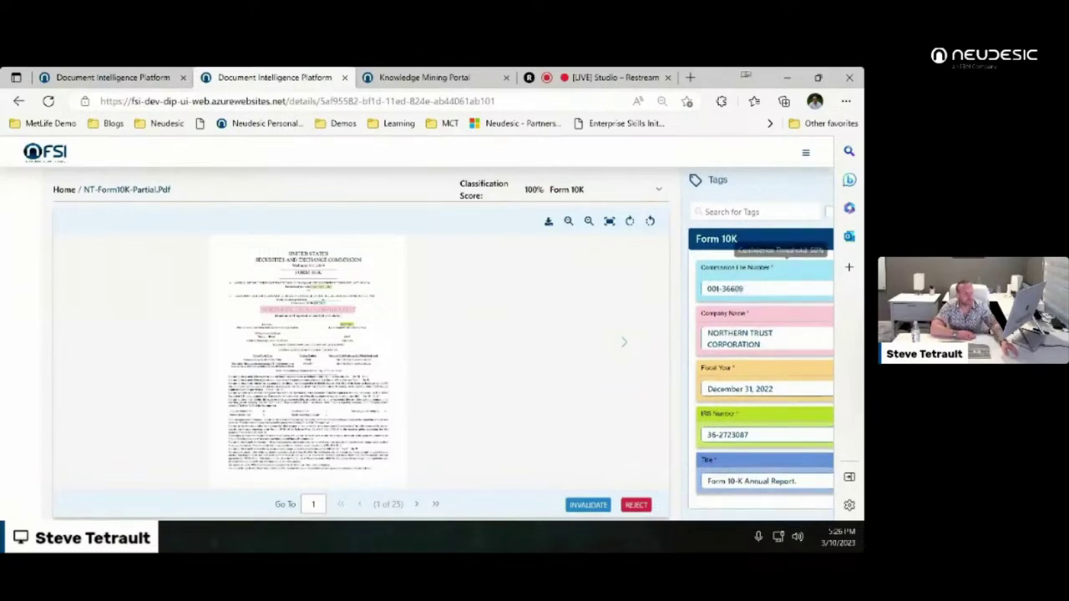
{"action": "scroll", "coordinate": [783, 280], "scroll_direction": "down", "scroll_amount": 1}
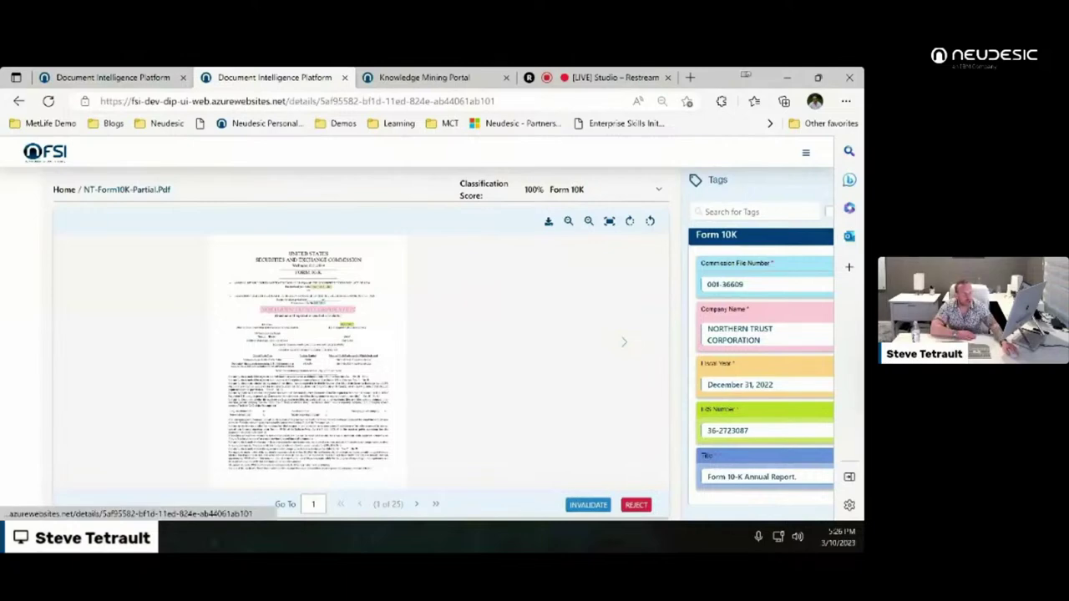
Step: Go back to the document types and open Company Annual Reports
{"action": "left_click", "coordinate": [806, 152]}
{"action": "left_click", "coordinate": [765, 189]}
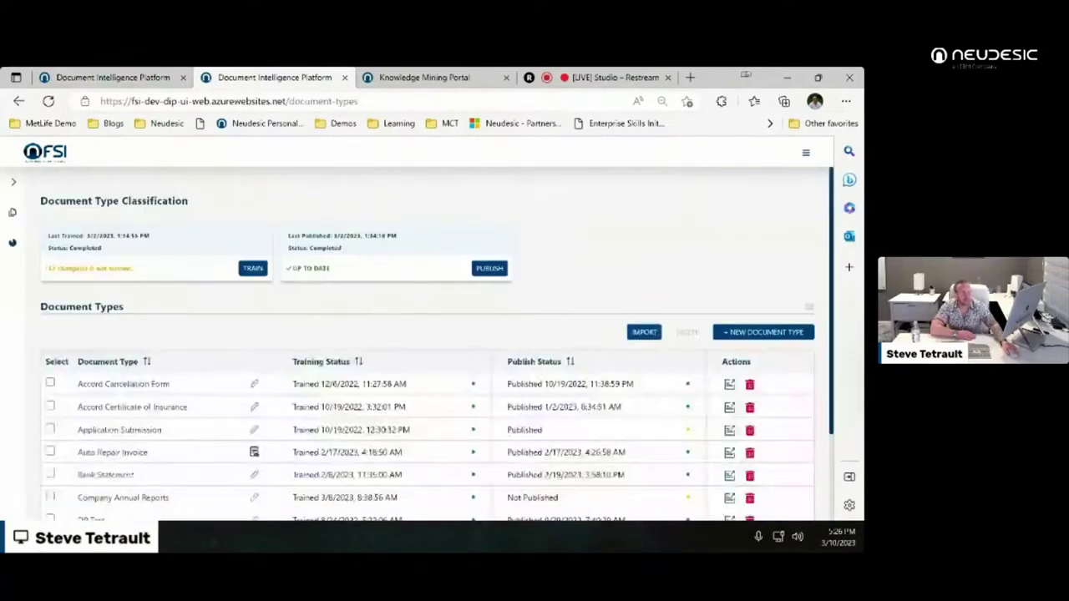
{"action": "scroll", "coordinate": [417, 359], "scroll_direction": "down", "scroll_amount": 2}
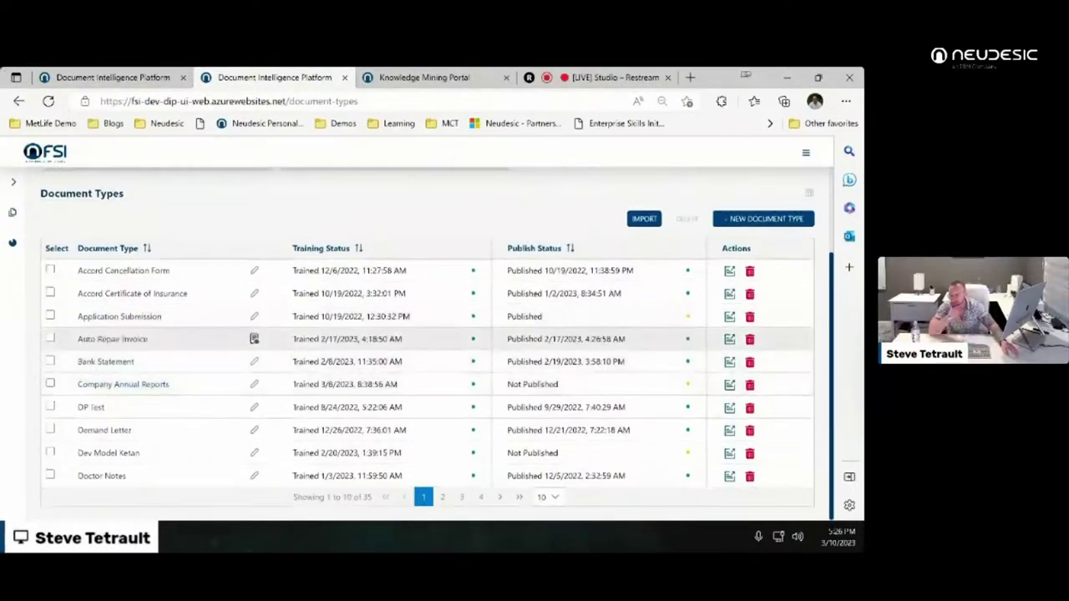
{"action": "left_click", "coordinate": [123, 384]}
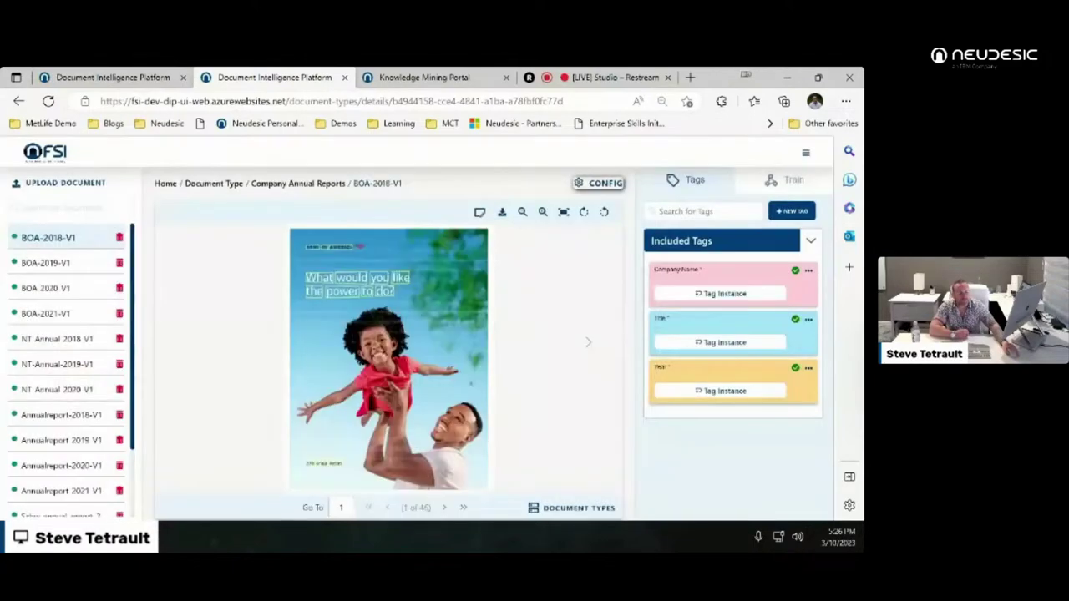
Step: Open the Company Annual Reports configuration and look through its extraction modules, transformations, validation and destinations
{"action": "left_click", "coordinate": [598, 183]}
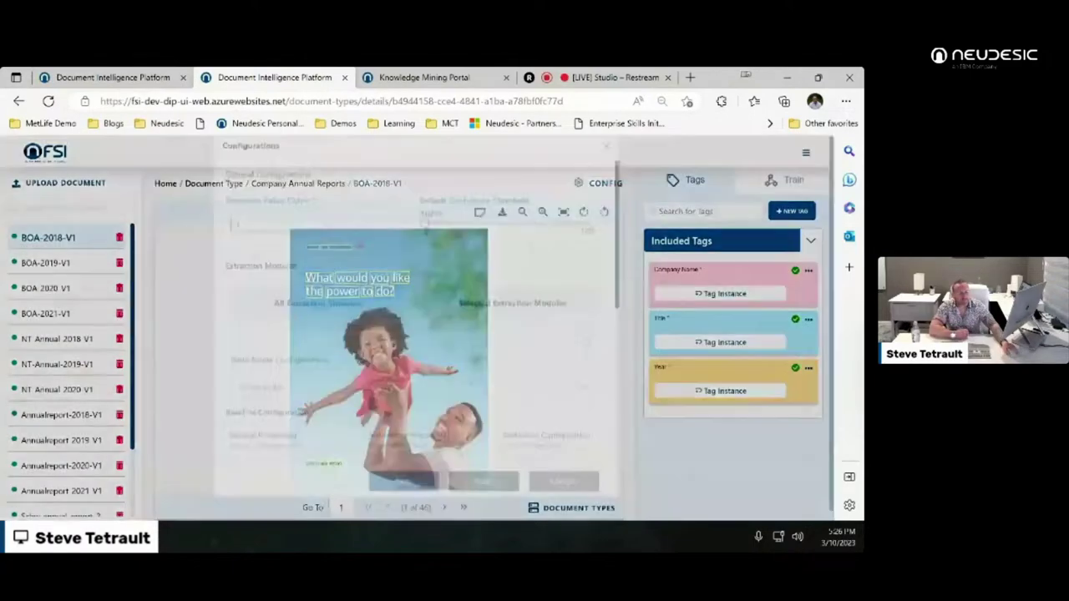
{"action": "scroll", "coordinate": [317, 334], "scroll_direction": "down", "scroll_amount": 3}
{"action": "scroll", "coordinate": [418, 334], "scroll_direction": "down", "scroll_amount": 10}
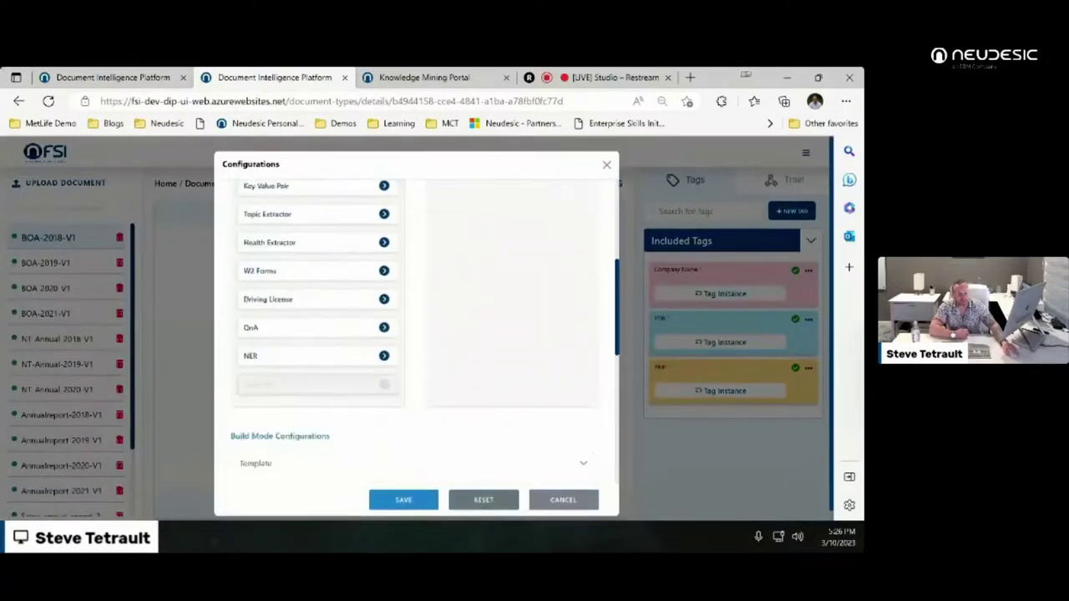
{"action": "scroll", "coordinate": [417, 334], "scroll_direction": "up", "scroll_amount": 1}
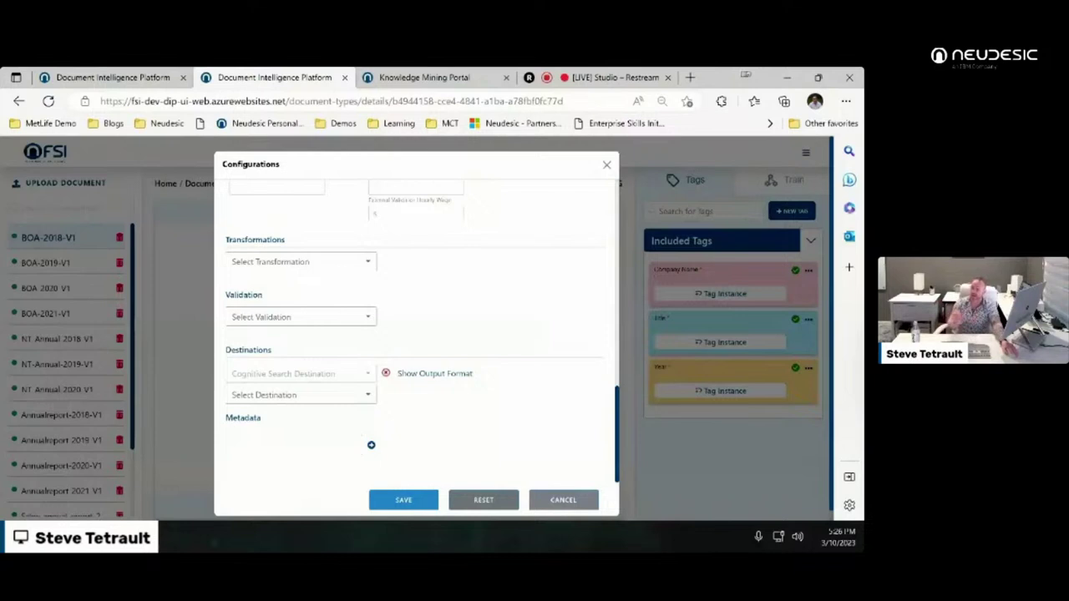
Step: Show the Cognitive Search destination's output format, examine its fields, hide it again, and close the configuration without saving
{"action": "left_click", "coordinate": [435, 374]}
{"action": "scroll", "coordinate": [414, 334], "scroll_direction": "down", "scroll_amount": 4}
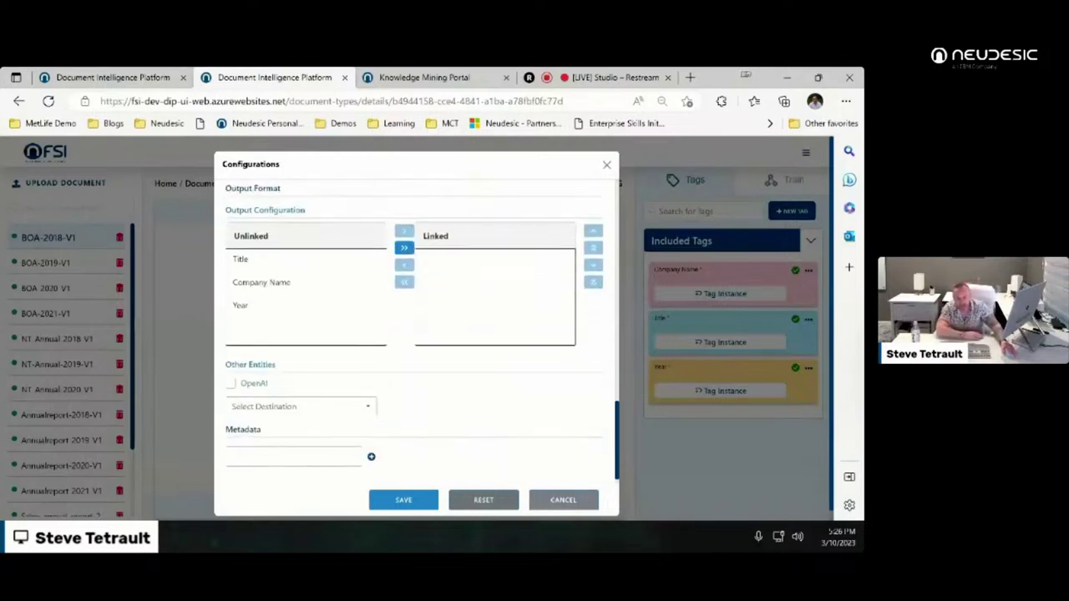
{"action": "scroll", "coordinate": [414, 334], "scroll_direction": "up", "scroll_amount": 4}
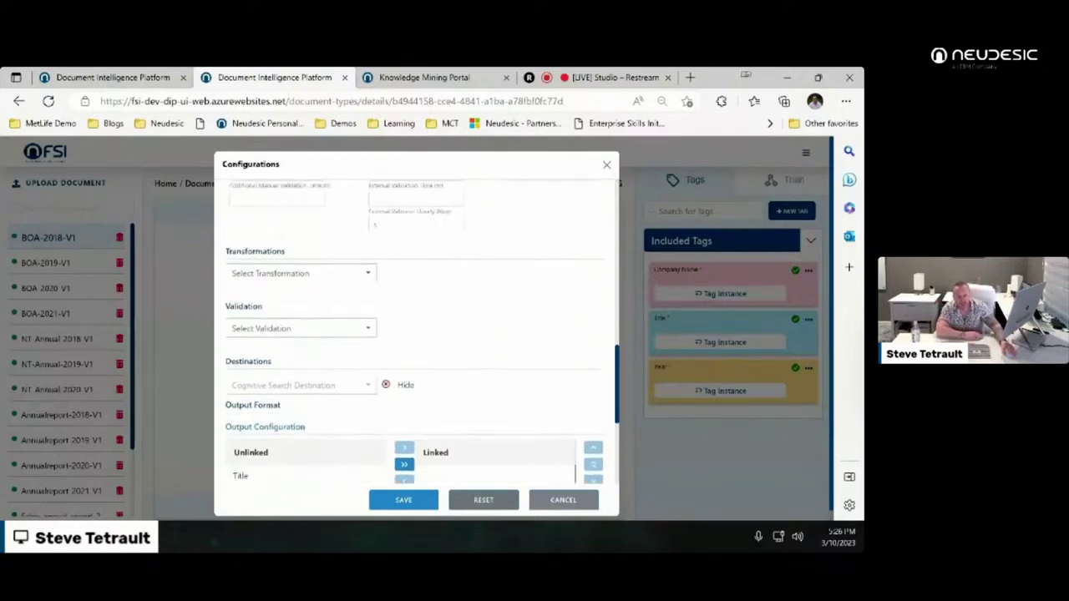
{"action": "left_click", "coordinate": [406, 385]}
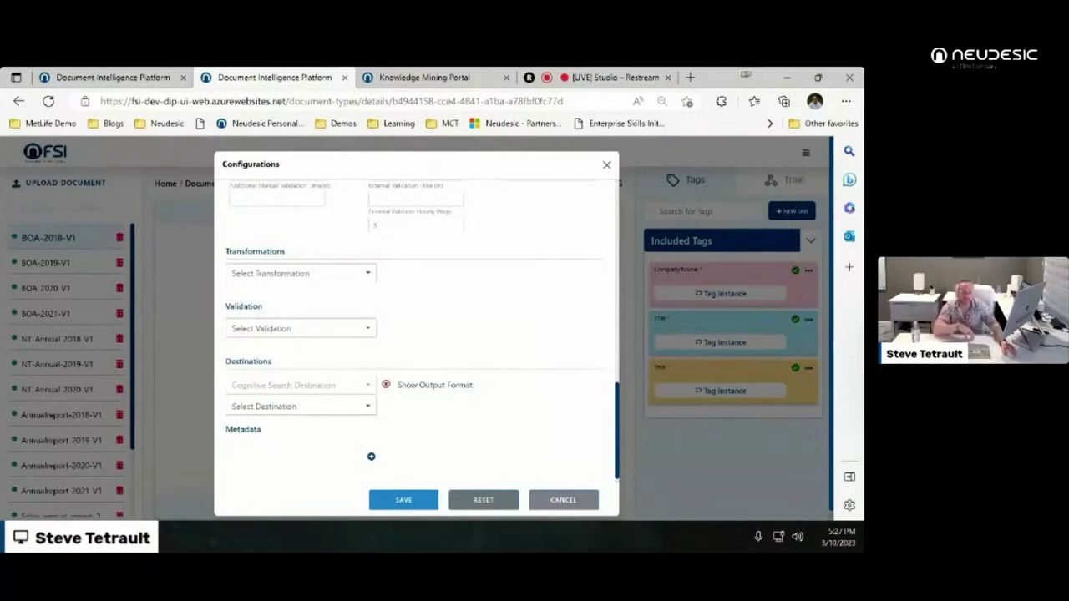
{"action": "left_click", "coordinate": [606, 165]}
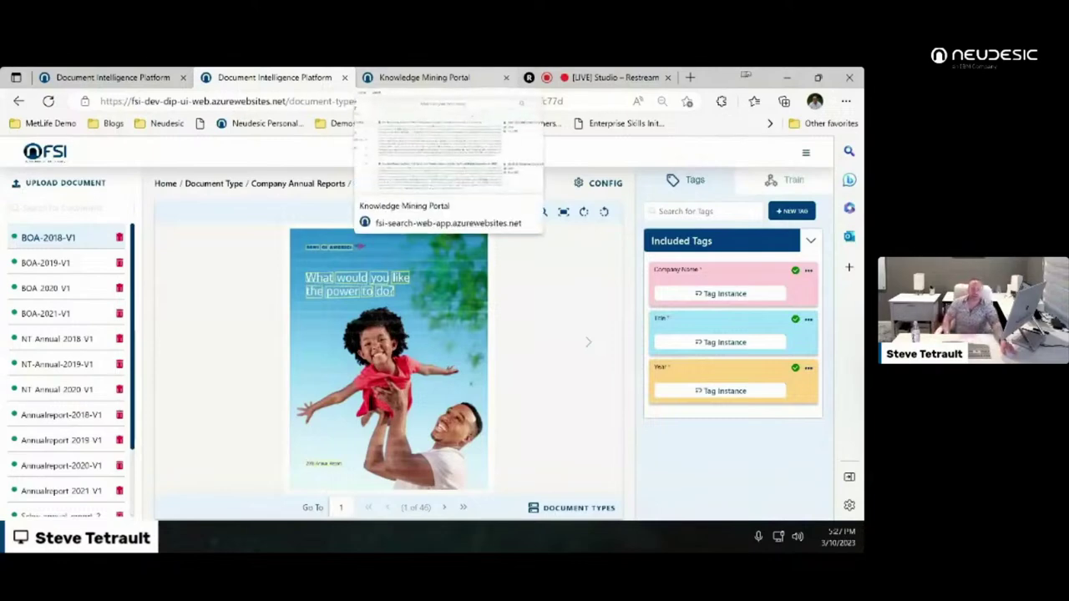
Step: Switch to the Knowledge Mining Portal, reload it, and search for BANK using the suggested "BANK OF AMERICA Coming together in new ways Annual Report 2020"
{"action": "left_click", "coordinate": [424, 77]}
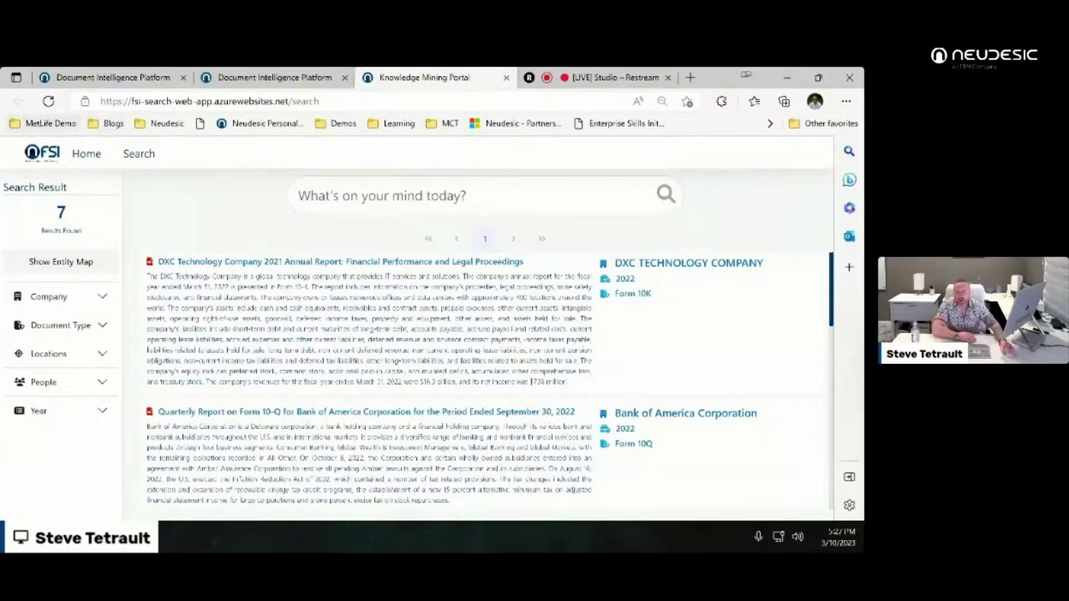
{"action": "left_click", "coordinate": [49, 101]}
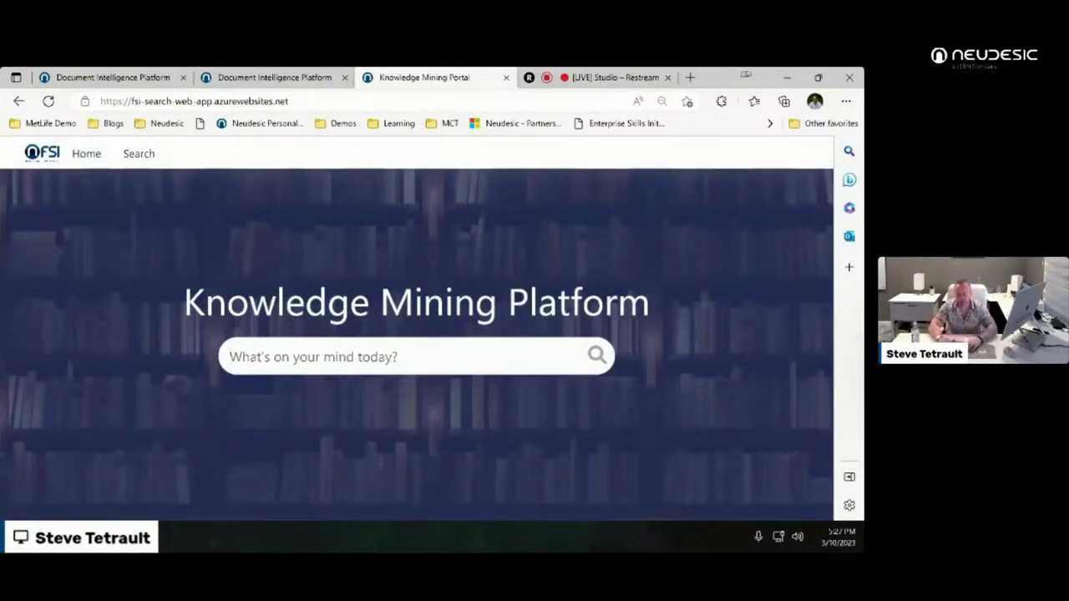
{"action": "type", "text": "BANK"}
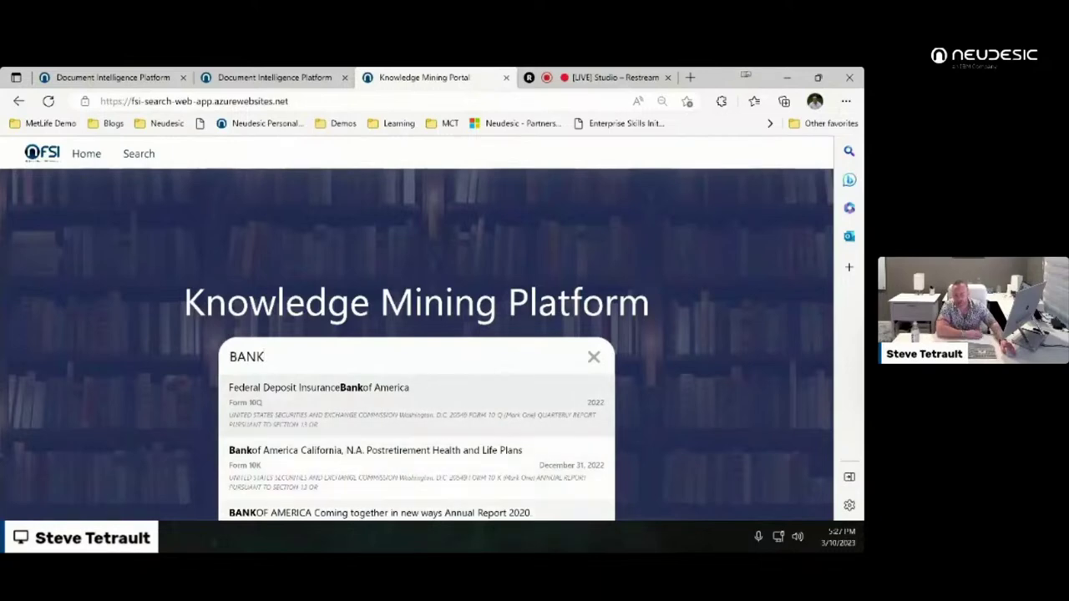
{"action": "left_click", "coordinate": [379, 513]}
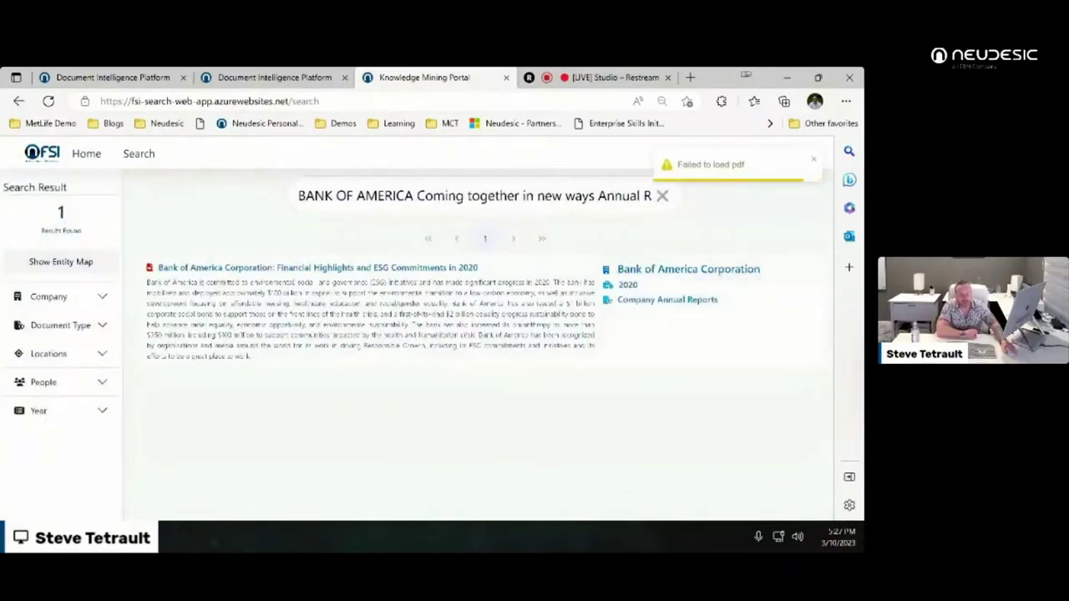
Step: Shorten the search query to BANK OF AMERICA and run the search
{"action": "left_click_drag", "start_coordinate": [416, 197], "coordinate": [660, 196]}
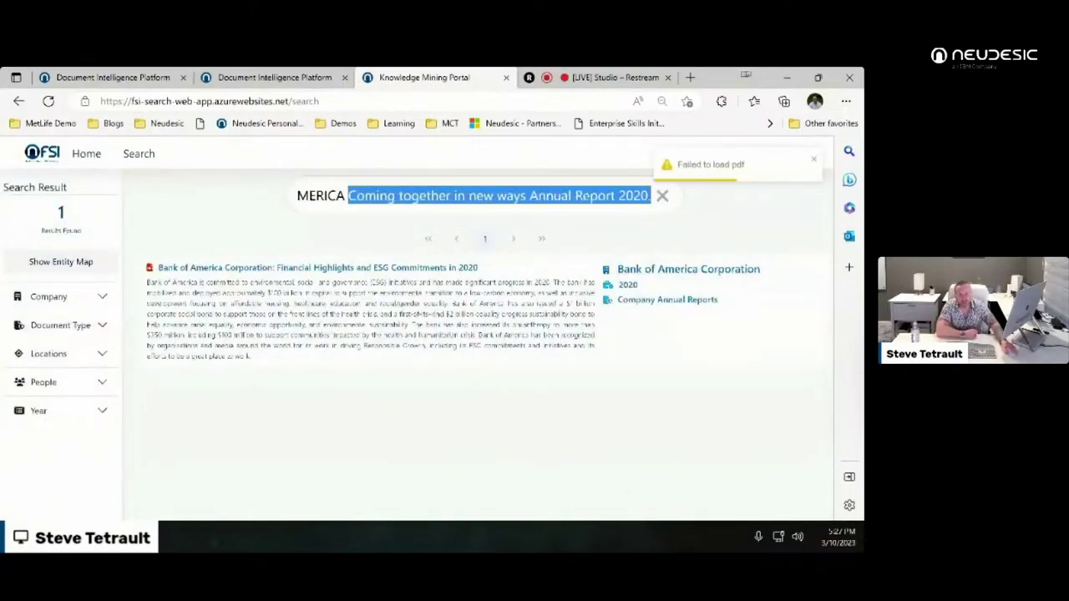
{"action": "key", "text": "BackSpace"}
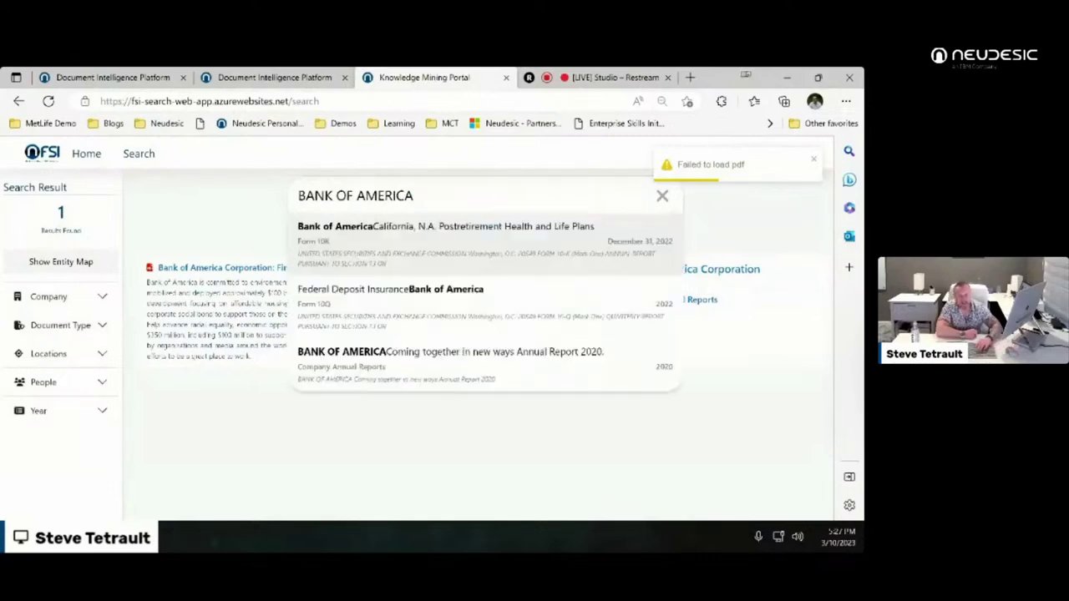
{"action": "key", "text": "Return"}
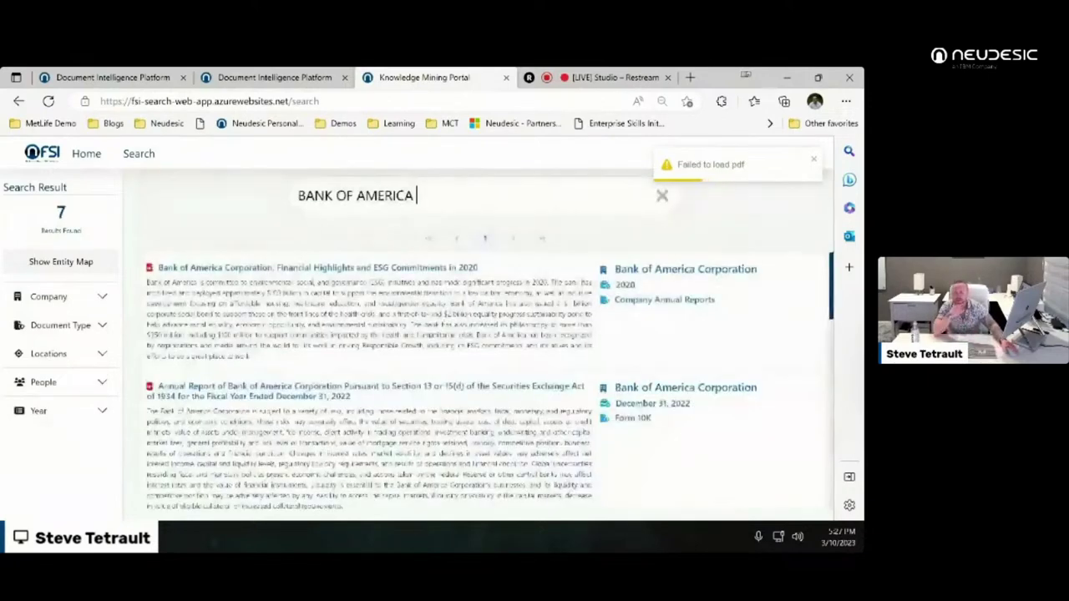
Step: Look through the BANK OF AMERICA search results, examining each document's title, summary, company, year and document type
{"action": "scroll", "coordinate": [369, 384], "scroll_direction": "down", "scroll_amount": 2}
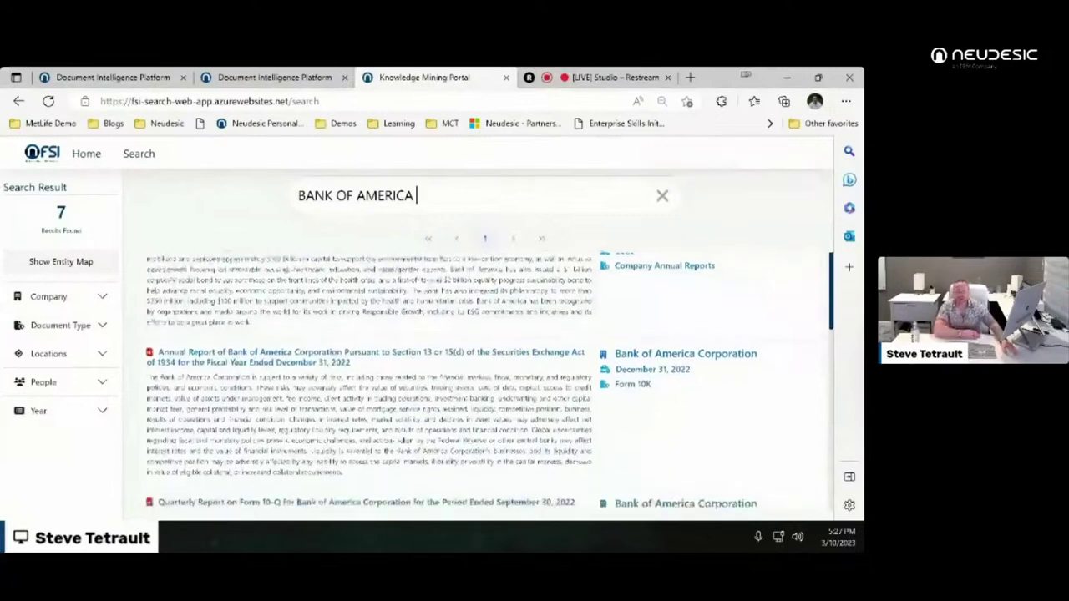
{"action": "scroll", "coordinate": [369, 384], "scroll_direction": "down", "scroll_amount": 1}
{"action": "scroll", "coordinate": [369, 385], "scroll_direction": "up", "scroll_amount": 3}
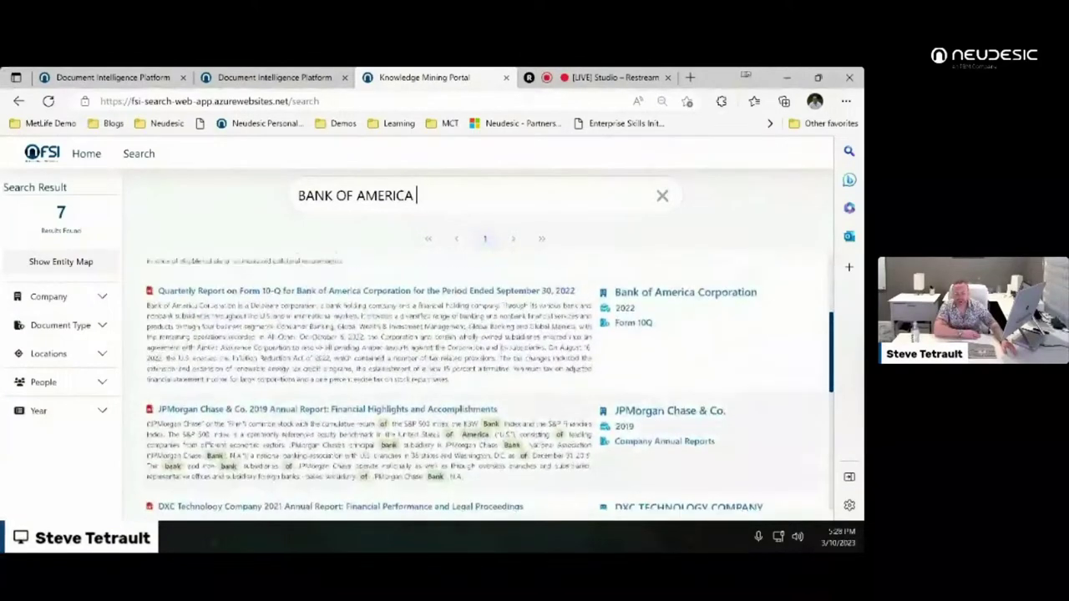
{"action": "scroll", "coordinate": [324, 392], "scroll_direction": "up", "scroll_amount": 2}
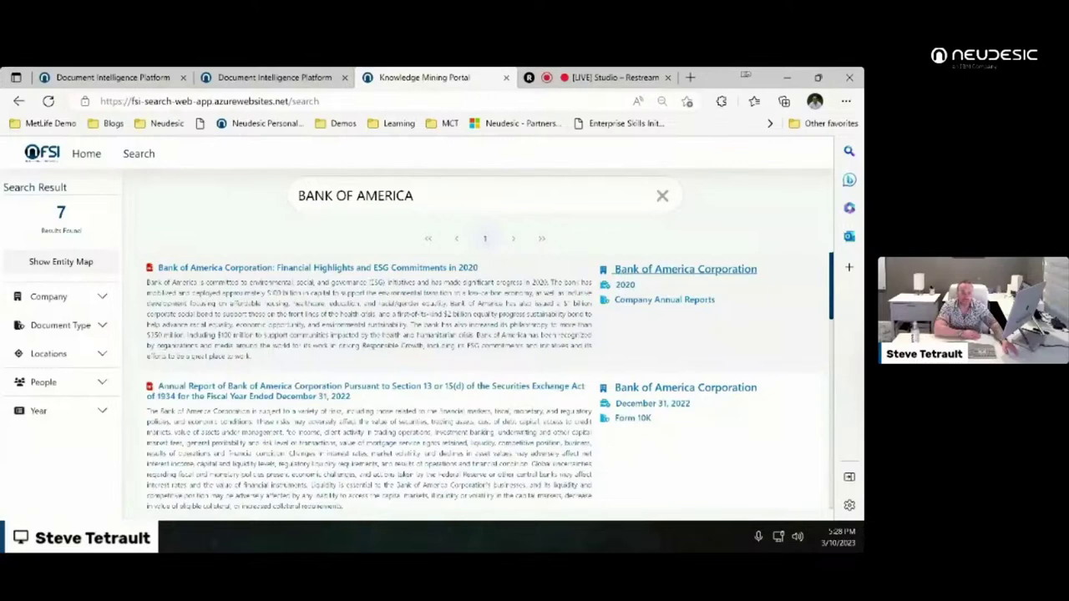
{"action": "scroll", "coordinate": [684, 265], "scroll_direction": "down", "scroll_amount": 2}
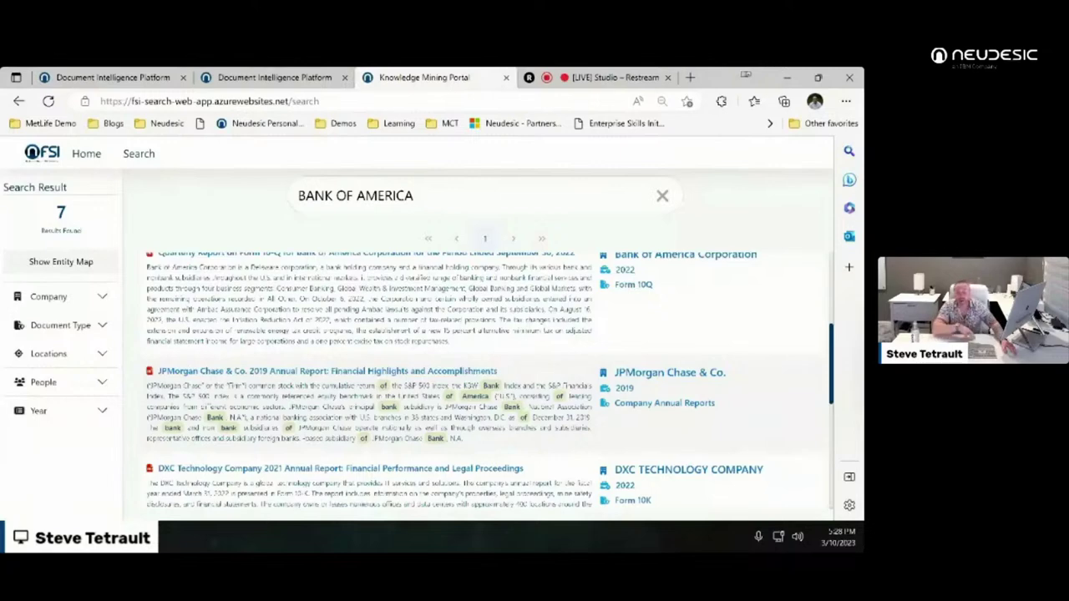
{"action": "scroll", "coordinate": [490, 381], "scroll_direction": "up", "scroll_amount": 1}
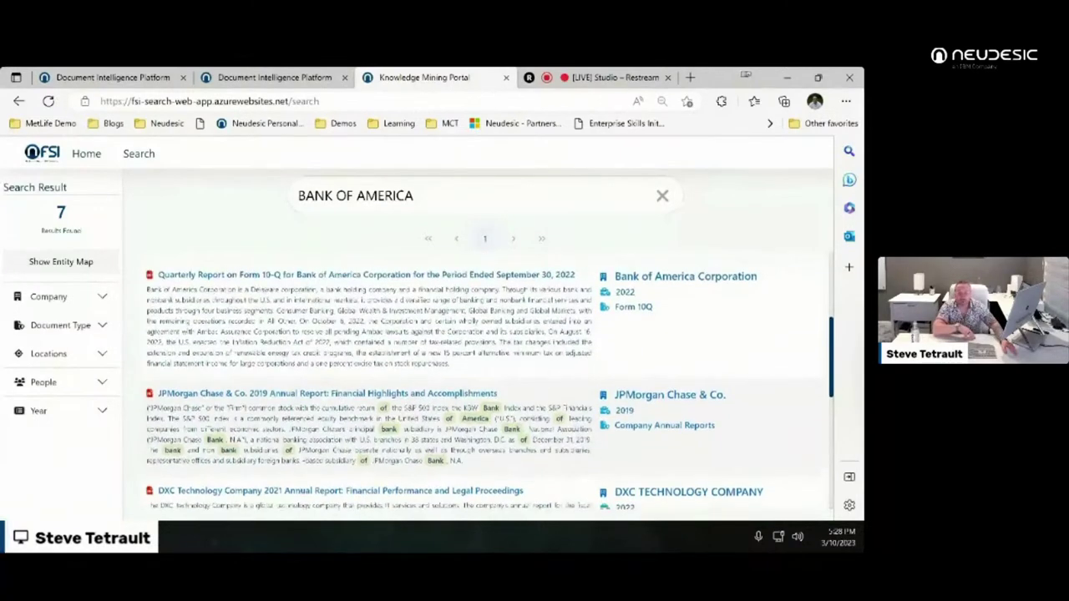
{"action": "scroll", "coordinate": [489, 380], "scroll_direction": "up", "scroll_amount": 5}
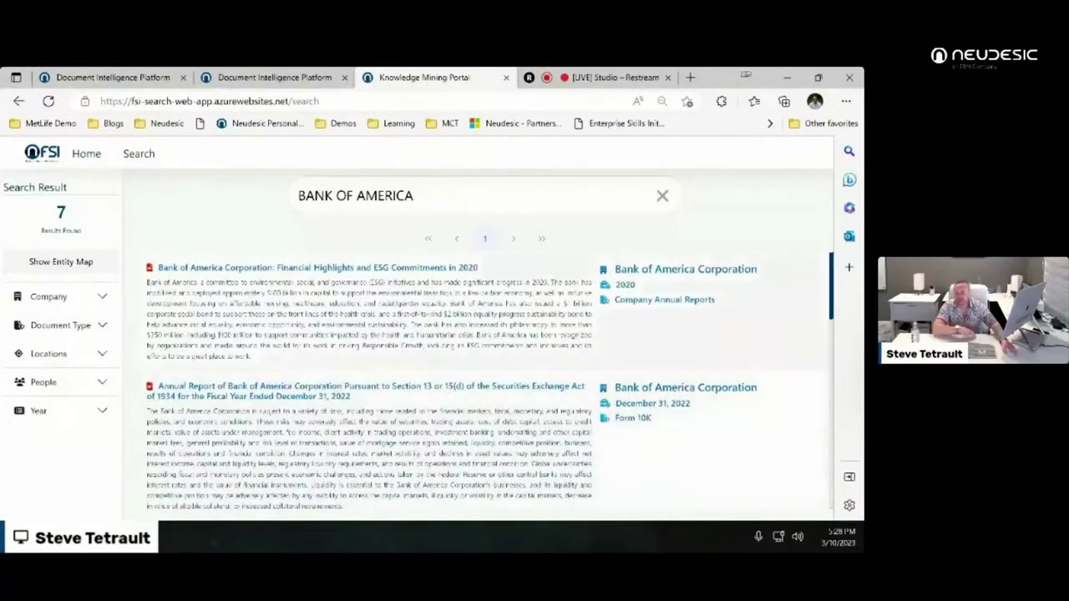
Step: Filter the BANK OF AMERICA search results by the company Bank of America Corporation and look over the filtered documents
{"action": "left_click", "coordinate": [60, 297]}
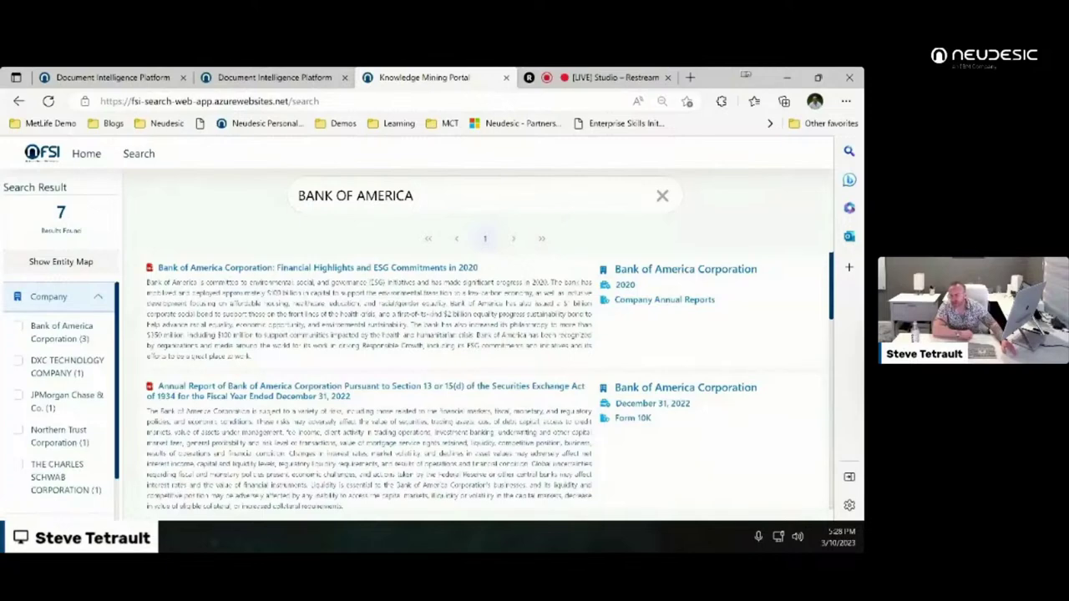
{"action": "left_click", "coordinate": [18, 326]}
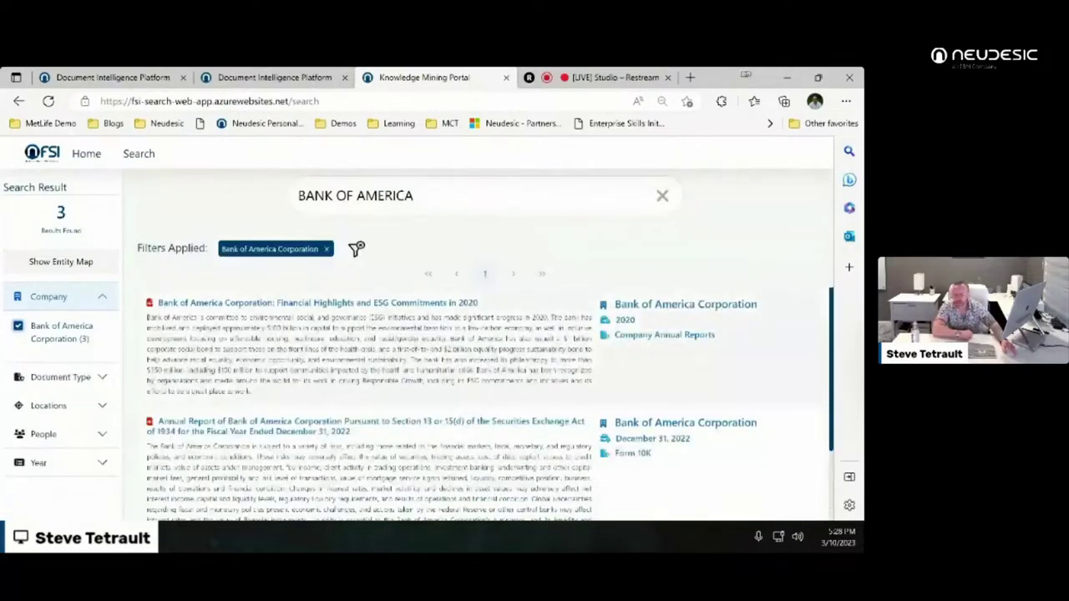
{"action": "scroll", "coordinate": [367, 401], "scroll_direction": "down", "scroll_amount": 2}
{"action": "scroll", "coordinate": [368, 401], "scroll_direction": "up", "scroll_amount": 2}
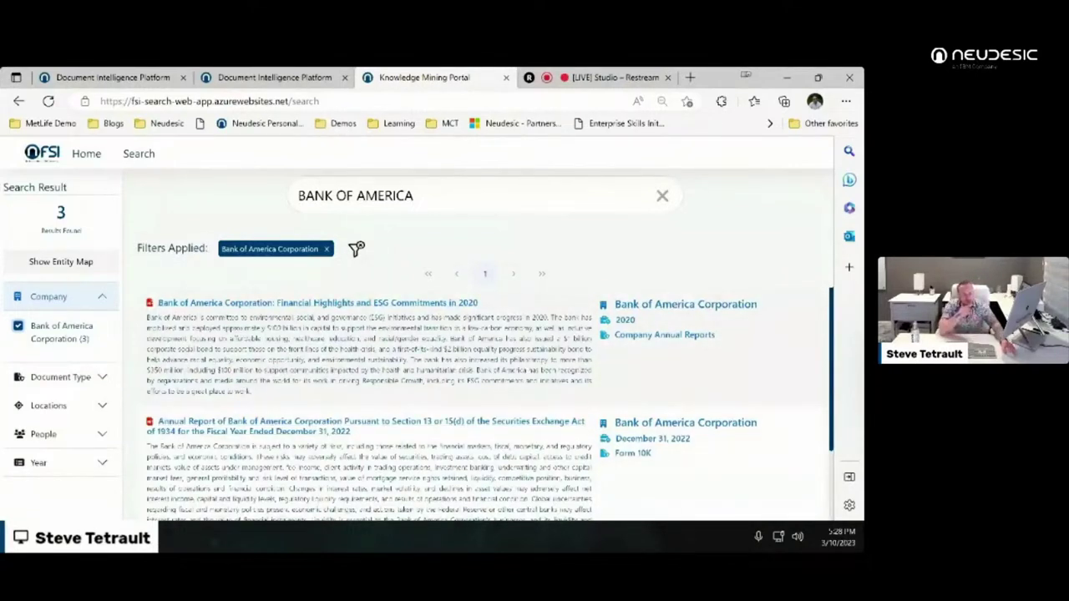
Step: Open Bank of America's annual report for the fiscal year ended December 31, 2022 and read its document summary
{"action": "scroll", "coordinate": [484, 400], "scroll_direction": "down", "scroll_amount": 2}
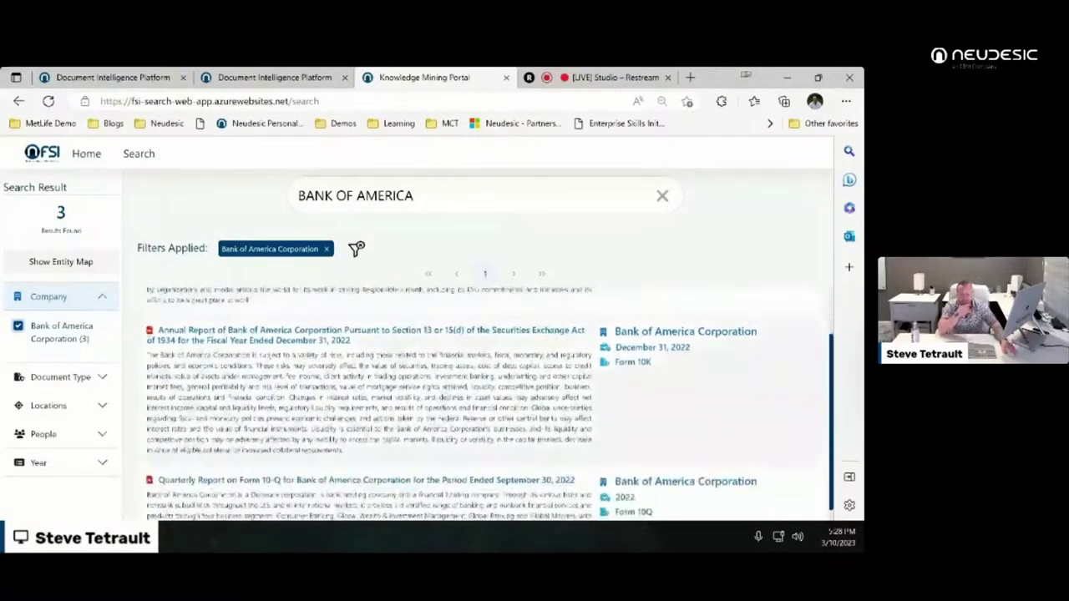
{"action": "left_click", "coordinate": [301, 334]}
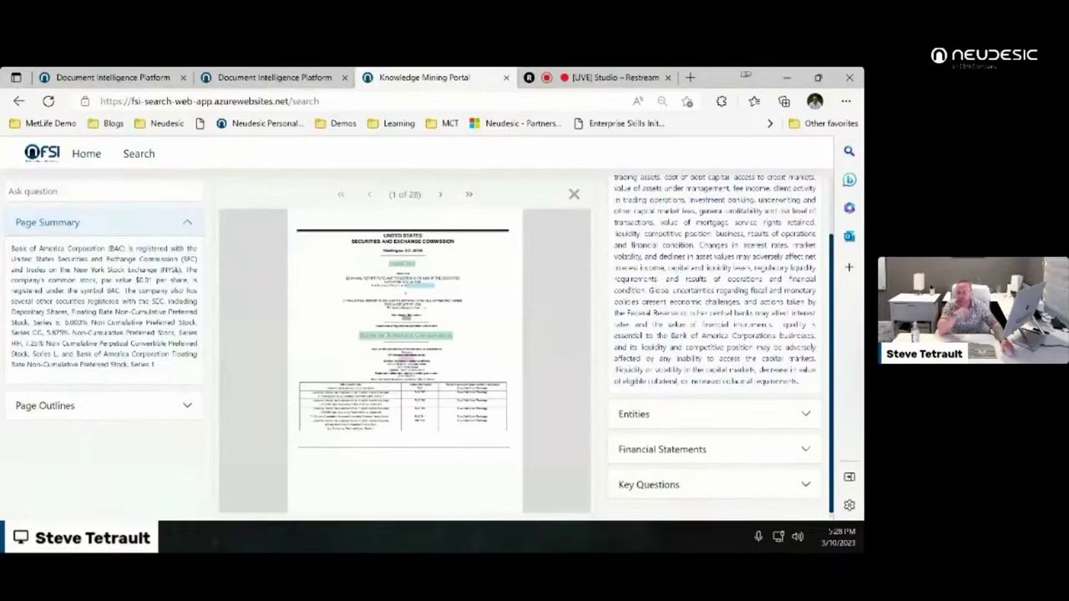
{"action": "scroll", "coordinate": [717, 334], "scroll_direction": "up", "scroll_amount": 2}
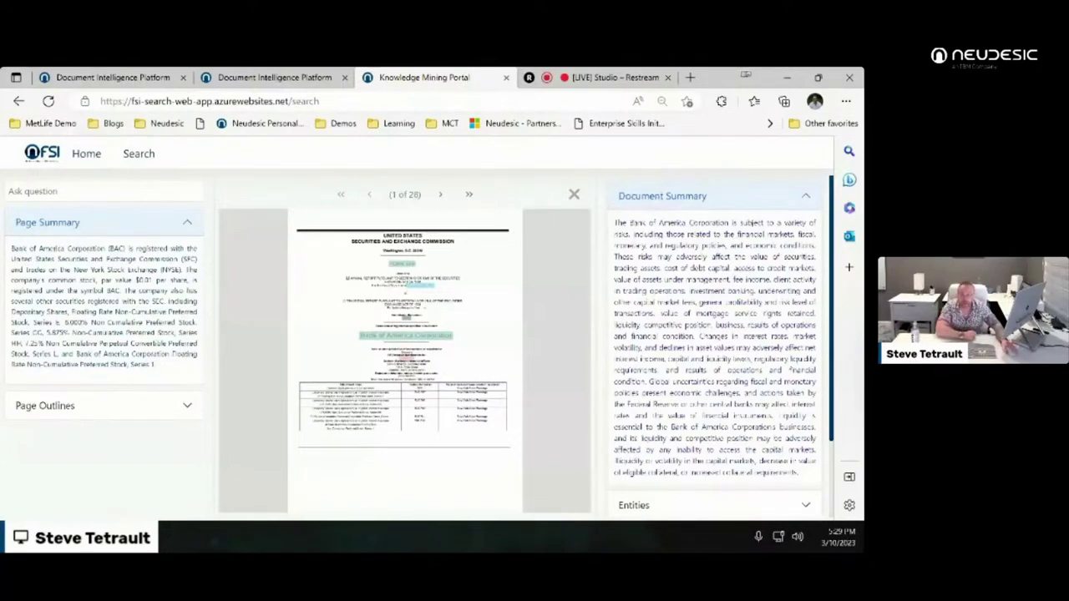
{"action": "scroll", "coordinate": [715, 342], "scroll_direction": "down", "scroll_amount": 3}
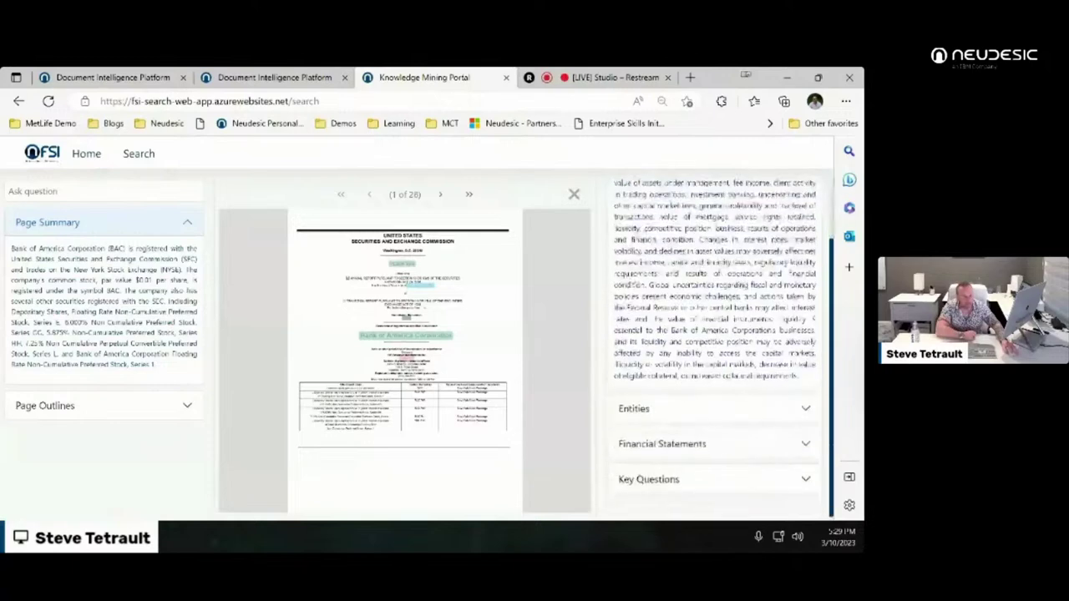
{"action": "scroll", "coordinate": [714, 342], "scroll_direction": "up", "scroll_amount": 3}
Step: Collapse the document summary, examine the entities extracted from the annual report, and collapse them again
{"action": "left_click", "coordinate": [714, 196]}
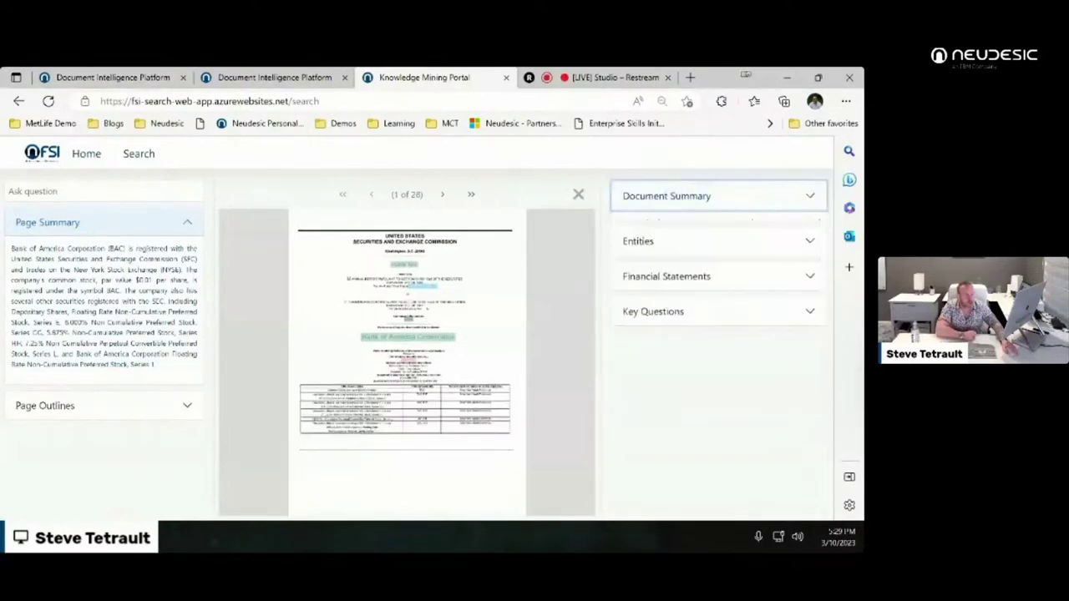
{"action": "left_click", "coordinate": [718, 231]}
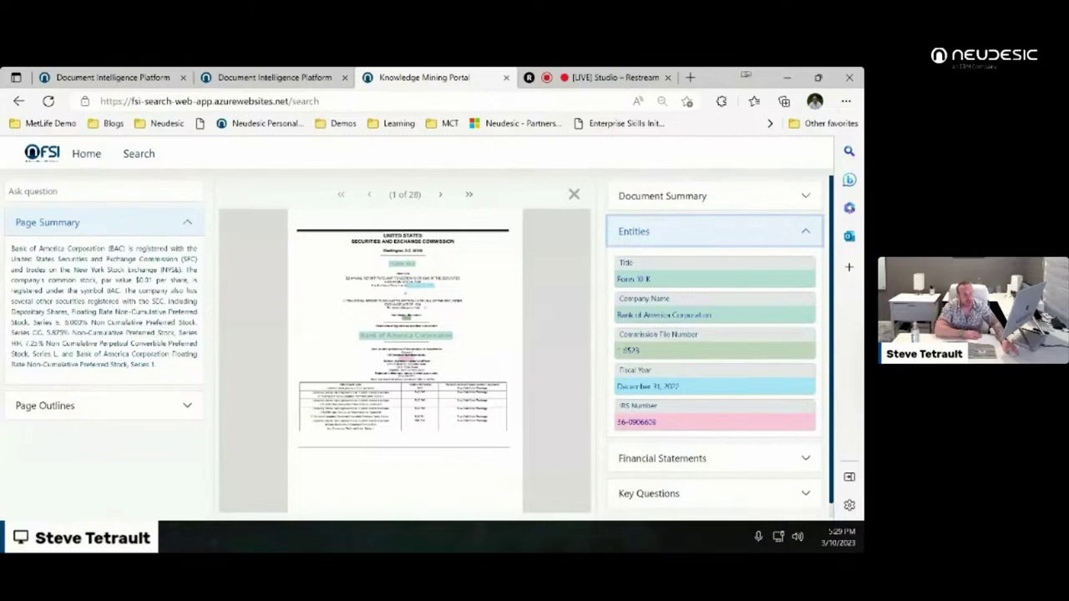
{"action": "left_click", "coordinate": [718, 231]}
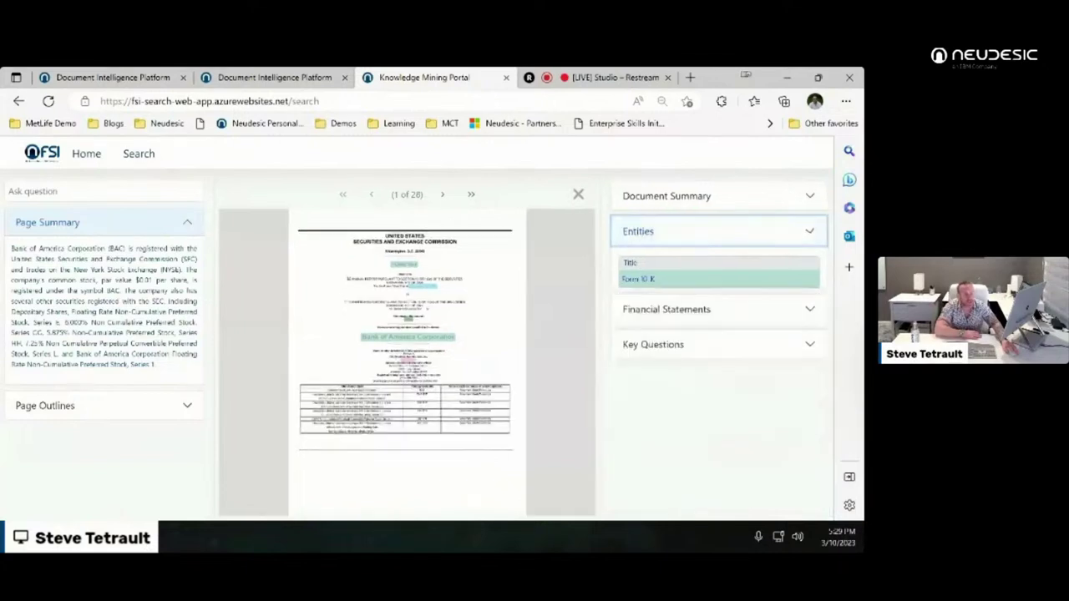
Step: Show the extracted financial statements and examine all columns of the Page 1 table, from Description to Year -1 Data
{"action": "key", "text": "Tab"}
{"action": "key", "text": "Return"}
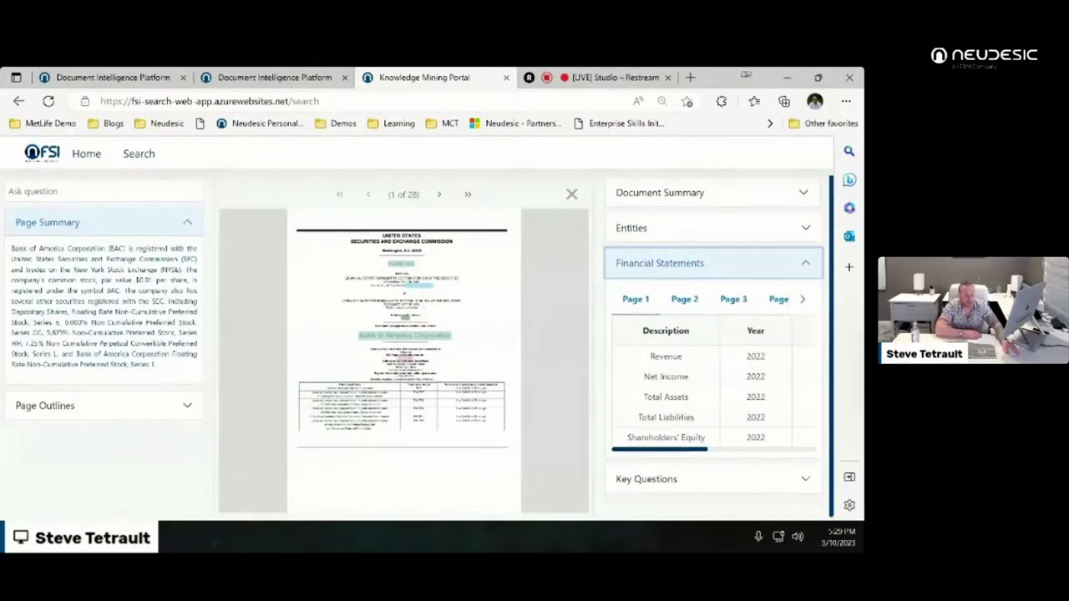
{"action": "scroll", "coordinate": [714, 389], "scroll_direction": "right", "scroll_amount": 1}
{"action": "scroll", "coordinate": [714, 390], "scroll_direction": "left", "scroll_amount": 1}
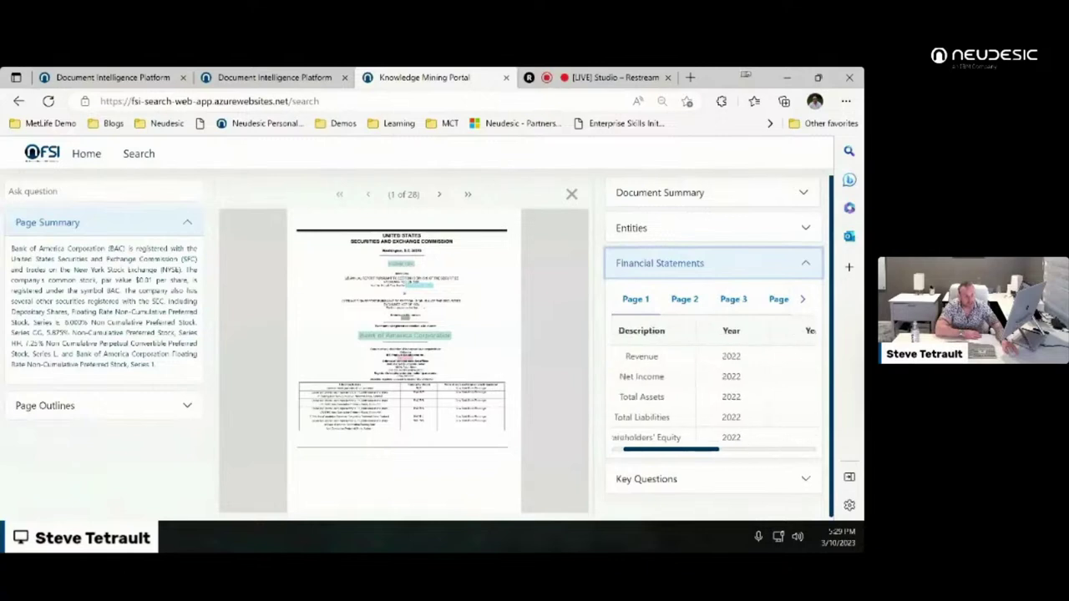
{"action": "scroll", "coordinate": [714, 389], "scroll_direction": "right", "scroll_amount": 1}
{"action": "scroll", "coordinate": [714, 384], "scroll_direction": "right", "scroll_amount": 3}
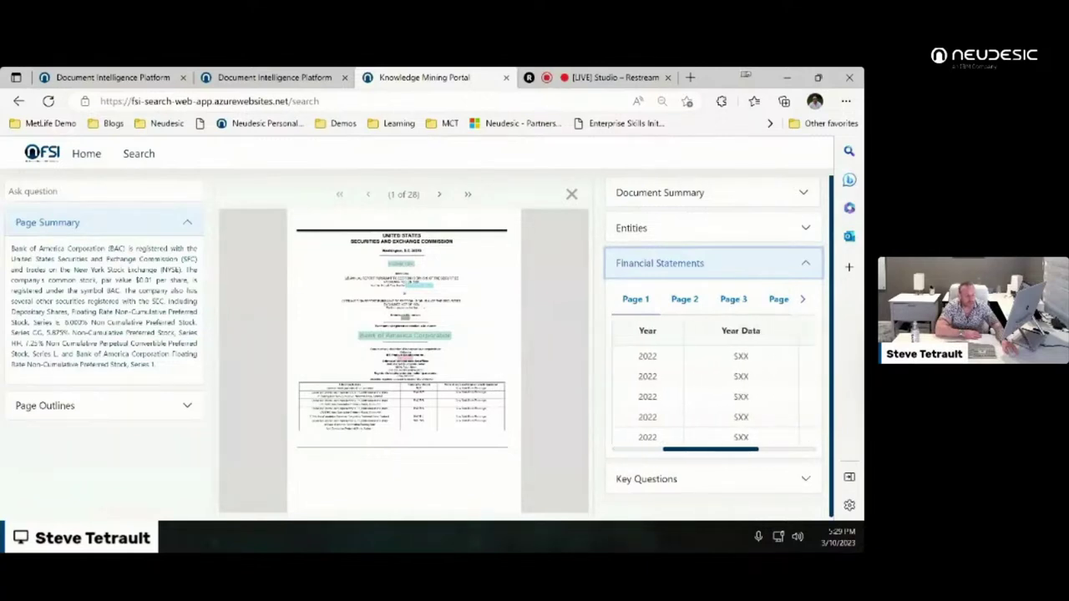
{"action": "scroll", "coordinate": [714, 384], "scroll_direction": "right", "scroll_amount": 3}
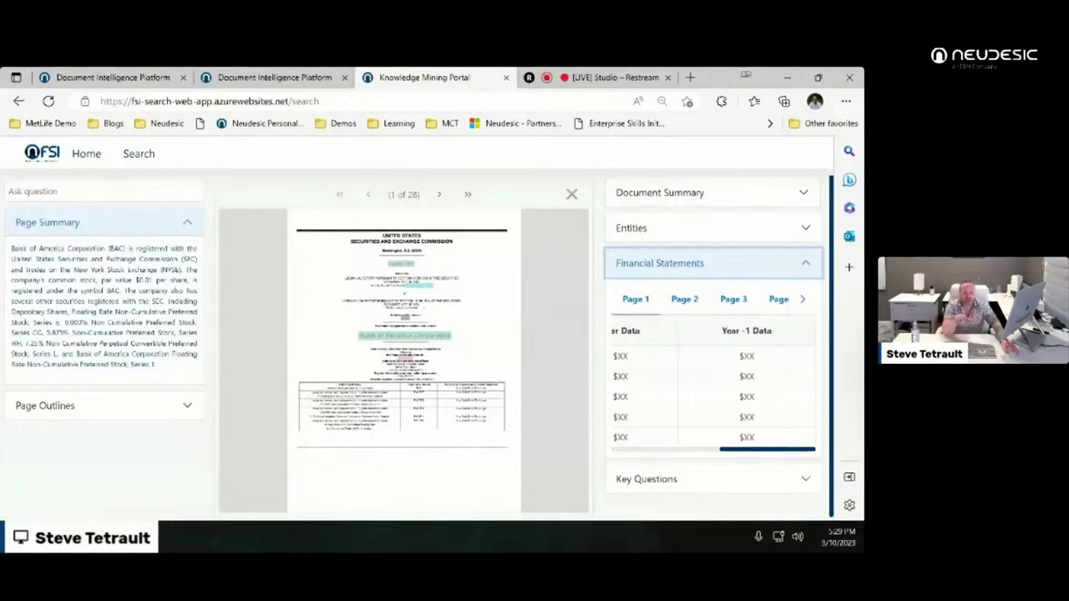
{"action": "scroll", "coordinate": [713, 384], "scroll_direction": "left", "scroll_amount": 5}
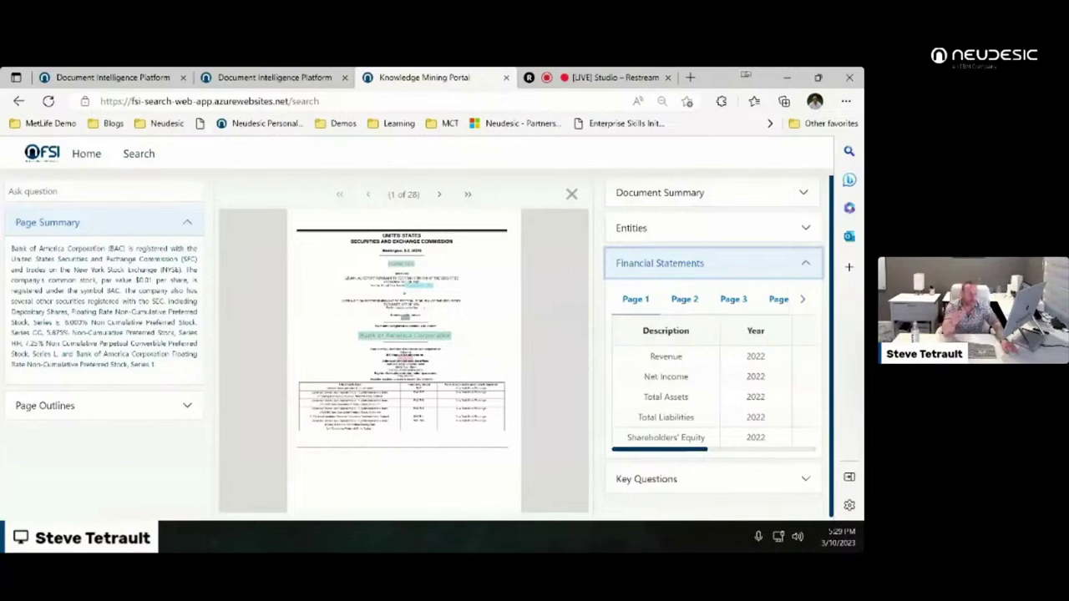
{"action": "scroll", "coordinate": [714, 389], "scroll_direction": "right", "scroll_amount": 1}
{"action": "scroll", "coordinate": [714, 384], "scroll_direction": "left", "scroll_amount": 1}
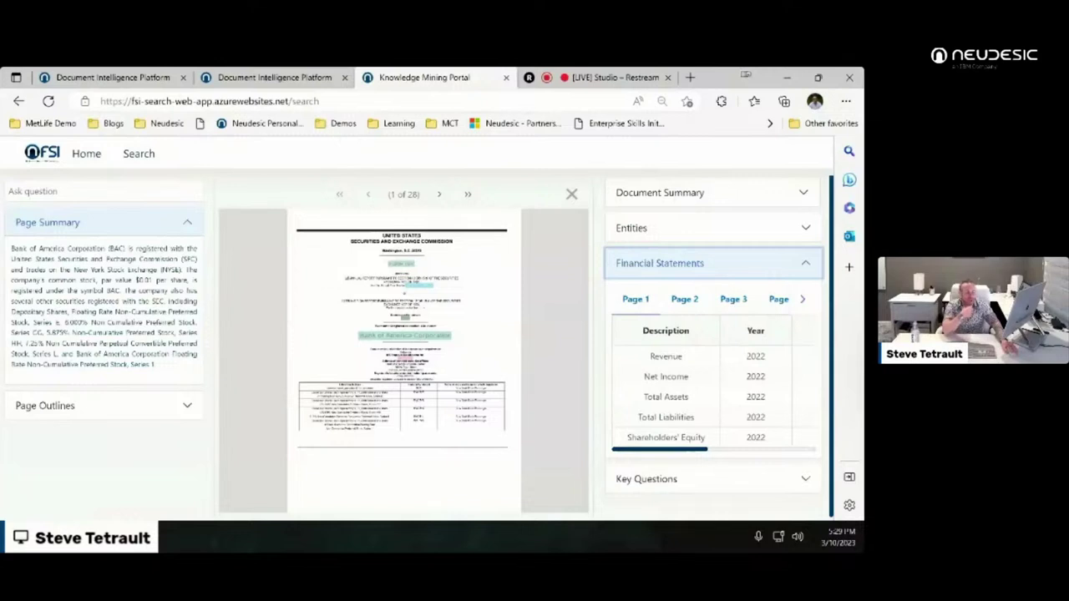
{"action": "scroll", "coordinate": [714, 384], "scroll_direction": "right", "scroll_amount": 2}
{"action": "scroll", "coordinate": [714, 385], "scroll_direction": "left", "scroll_amount": 1}
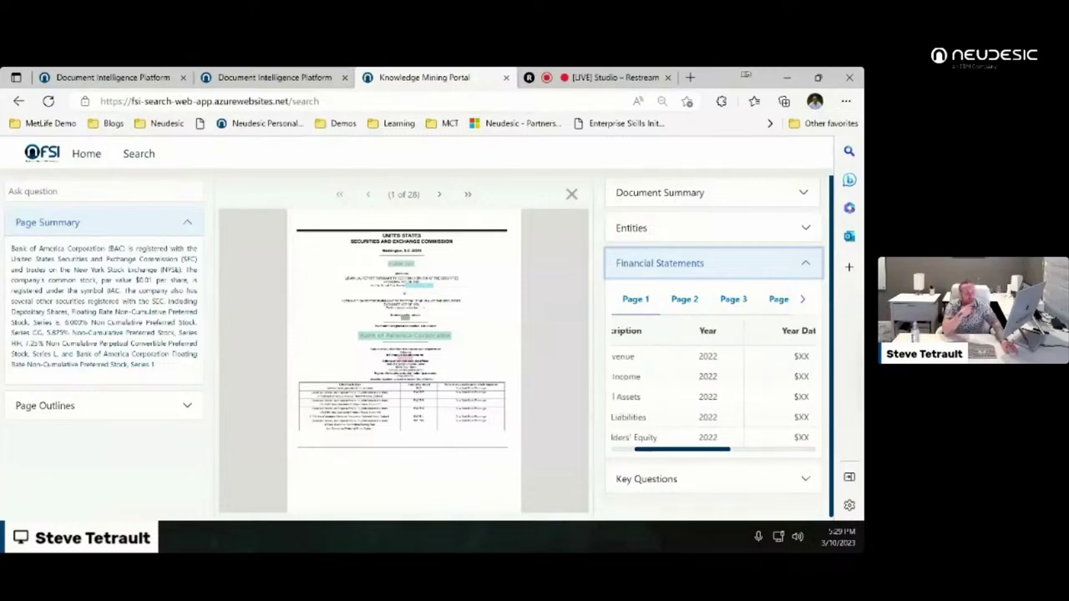
{"action": "scroll", "coordinate": [714, 385], "scroll_direction": "left", "scroll_amount": 1}
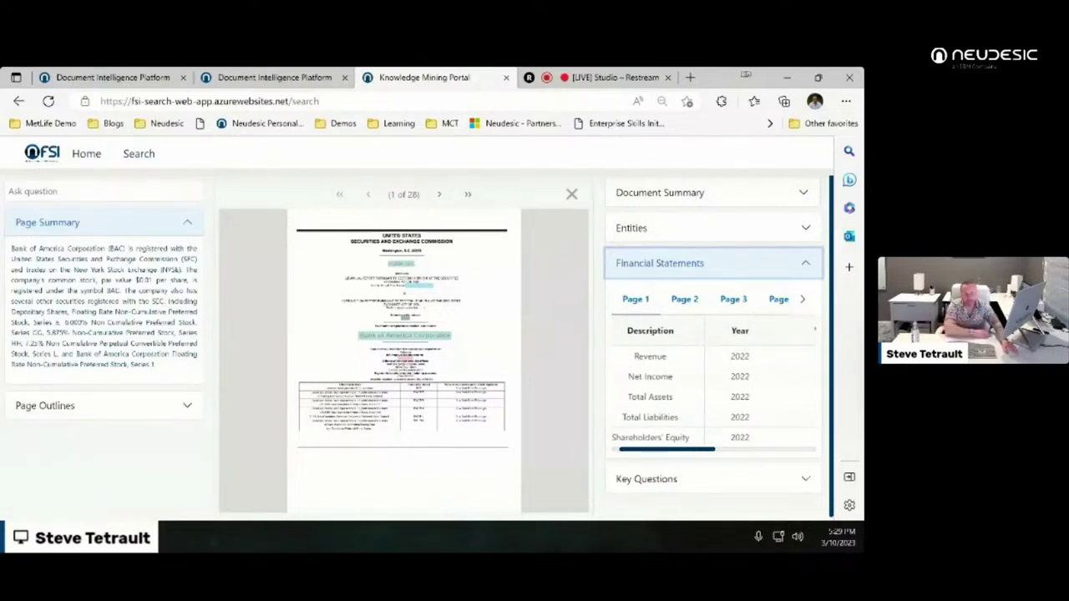
Step: Show the Page 2 financial statements table and examine its risk descriptions, years and year data
{"action": "left_click", "coordinate": [684, 299]}
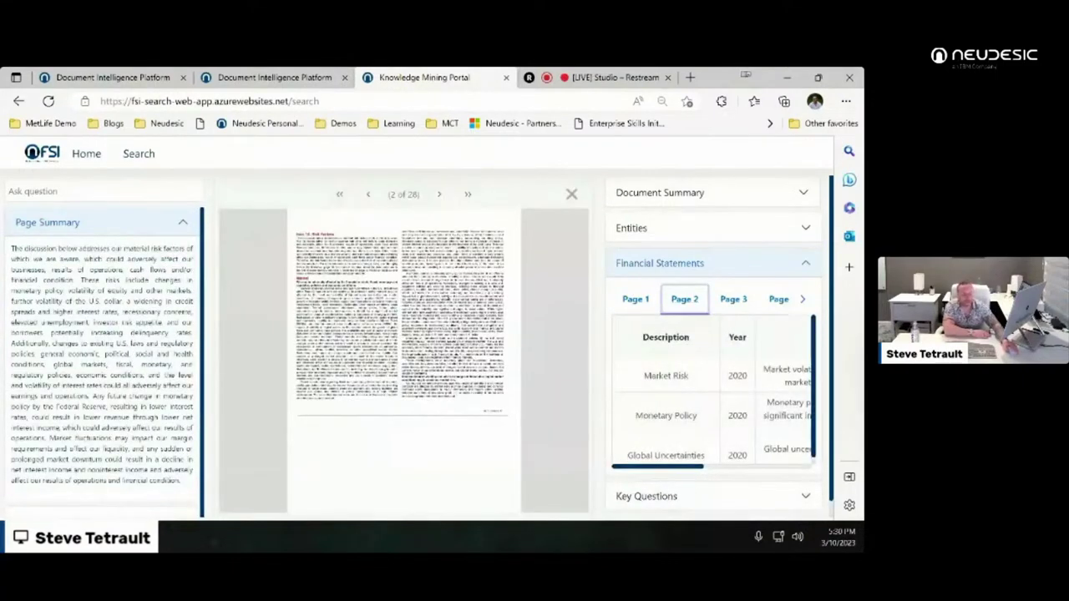
{"action": "scroll", "coordinate": [711, 397], "scroll_direction": "down", "scroll_amount": 1}
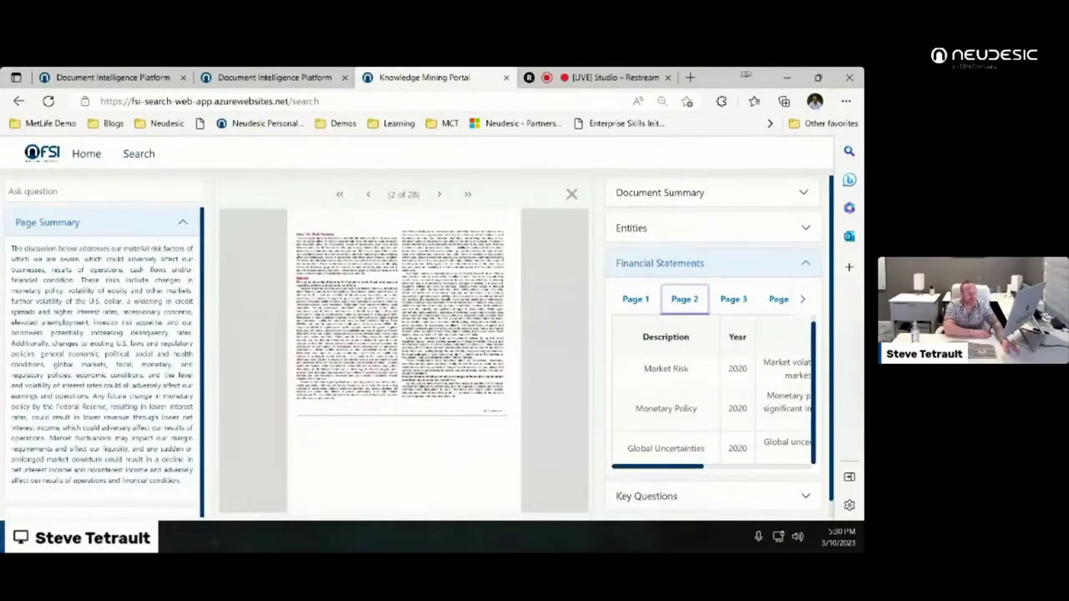
{"action": "scroll", "coordinate": [720, 345], "scroll_direction": "down", "scroll_amount": 1}
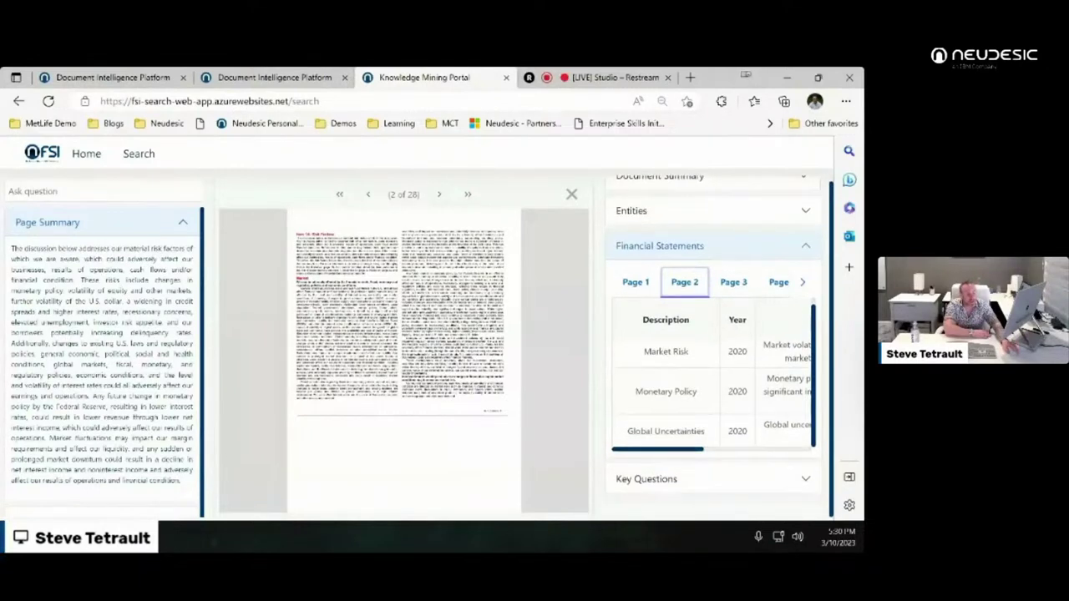
{"action": "scroll", "coordinate": [712, 384], "scroll_direction": "right", "scroll_amount": 3}
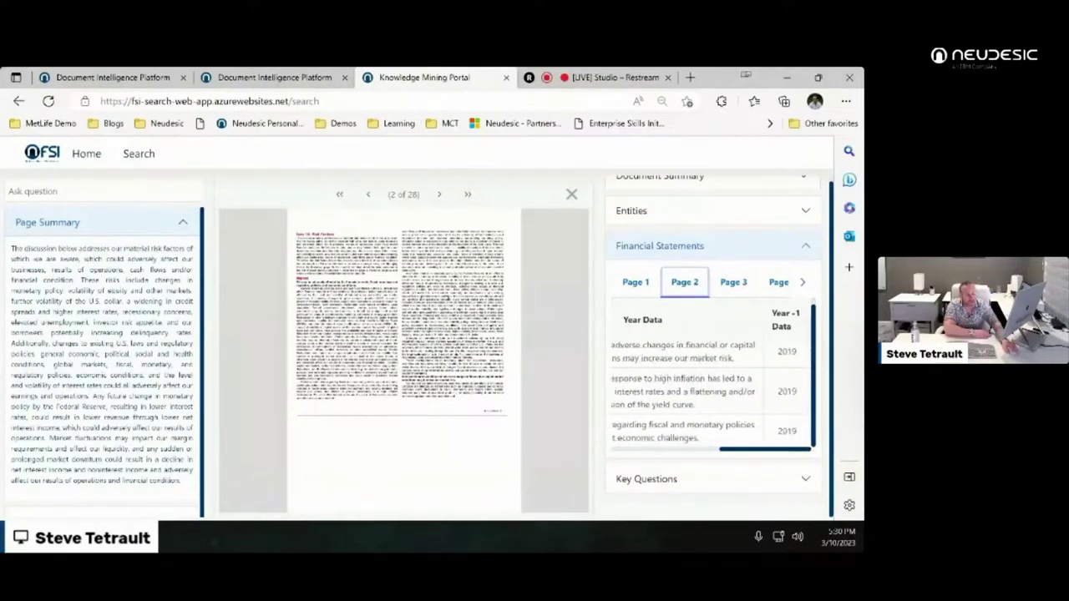
{"action": "scroll", "coordinate": [711, 384], "scroll_direction": "left", "scroll_amount": 5}
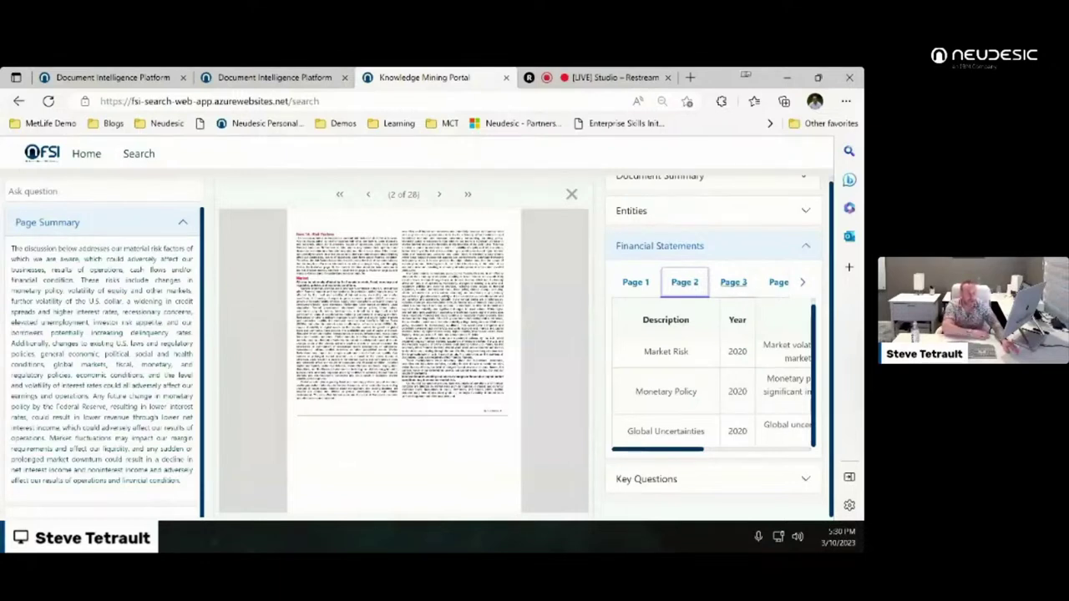
Step: Show the Page 3 financial statements table and look through its listed descriptions and years
{"action": "left_click", "coordinate": [734, 282]}
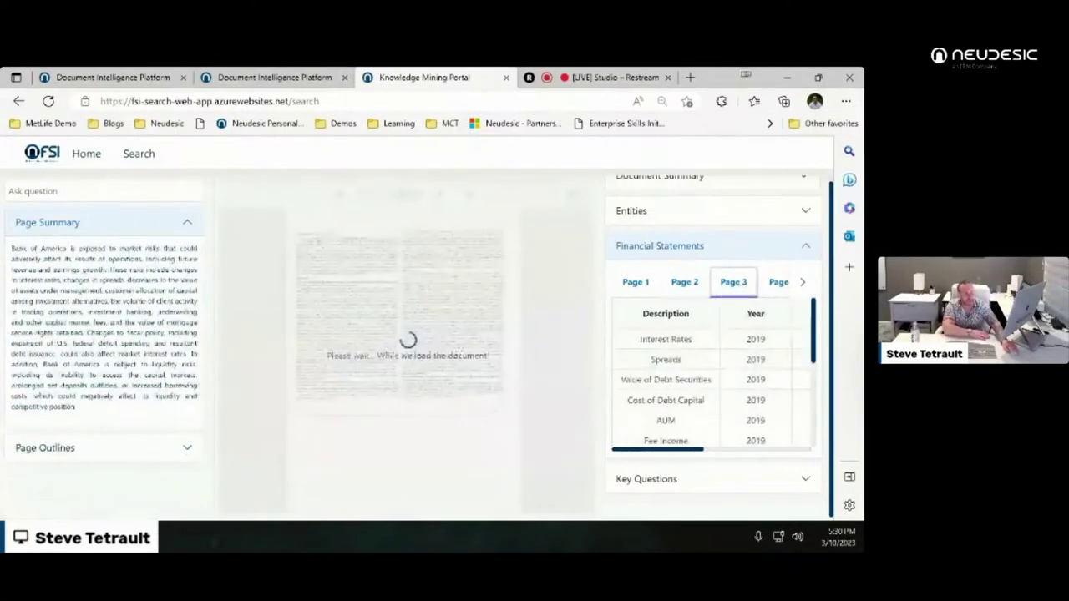
{"action": "scroll", "coordinate": [714, 376], "scroll_direction": "down", "scroll_amount": 3}
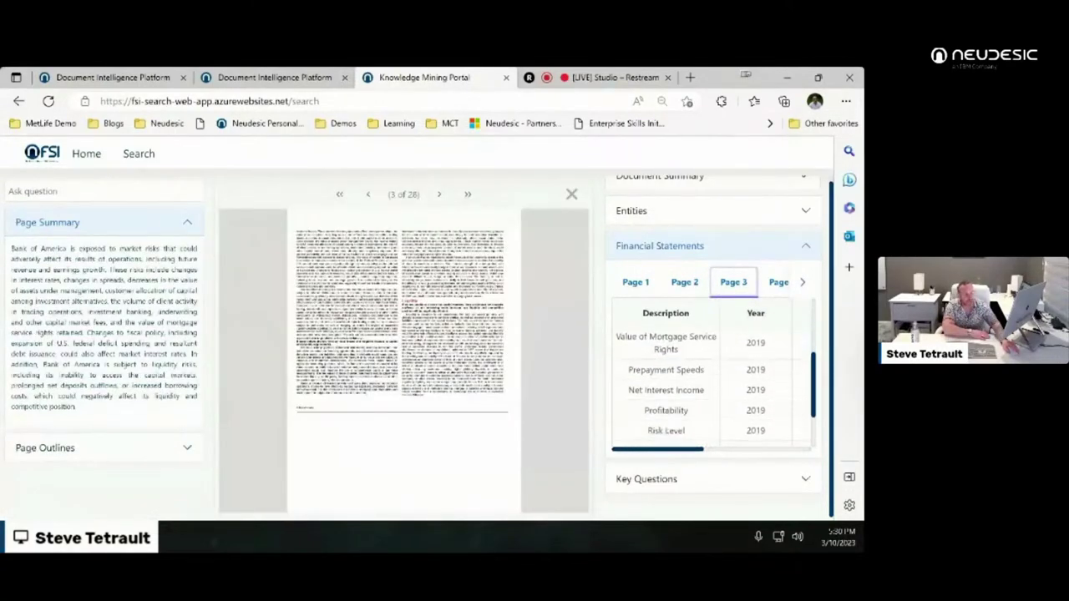
{"action": "scroll", "coordinate": [714, 380], "scroll_direction": "down", "scroll_amount": 2}
{"action": "scroll", "coordinate": [714, 380], "scroll_direction": "up", "scroll_amount": 5}
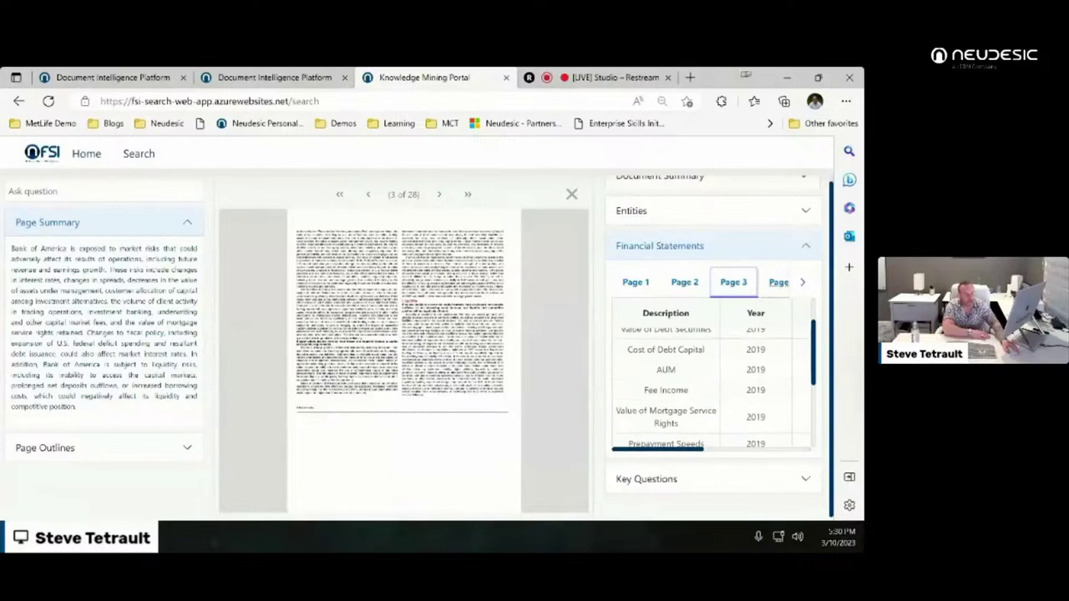
Step: Look at the financial statements tables for Page 4, Page 7 and Page 13, and collapse the financial statements
{"action": "left_click", "coordinate": [778, 282]}
{"action": "left_click", "coordinate": [803, 282]}
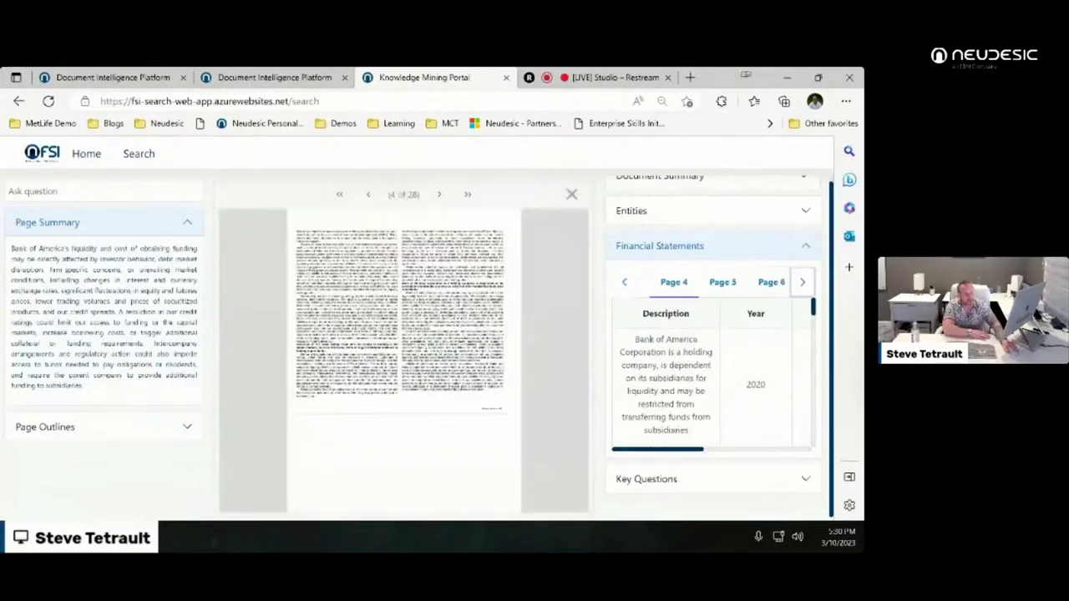
{"action": "left_click", "coordinate": [801, 282]}
{"action": "left_click", "coordinate": [750, 282]}
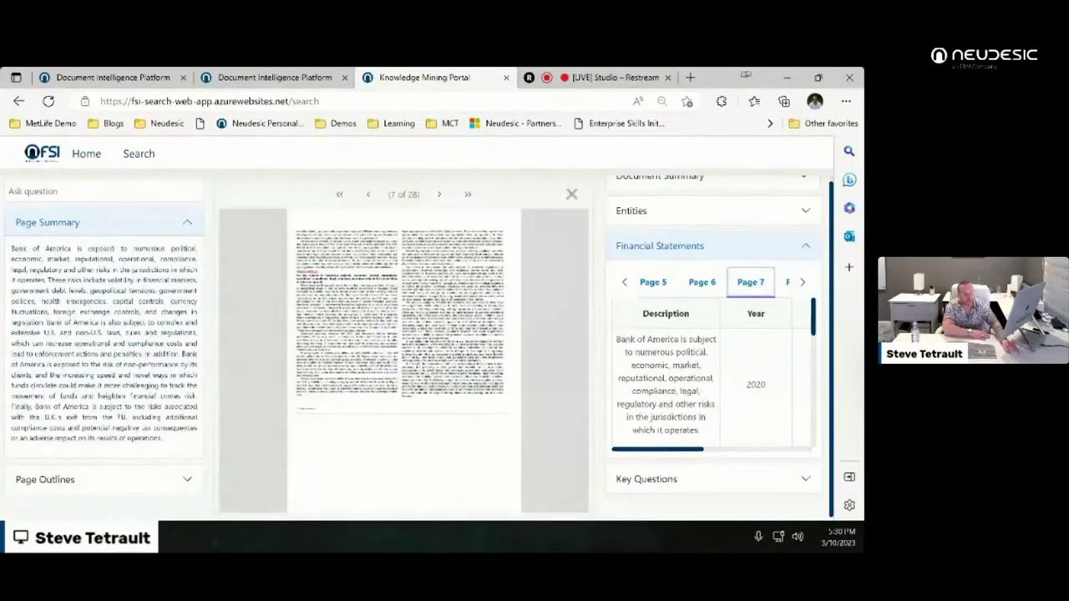
{"action": "left_click", "coordinate": [802, 282]}
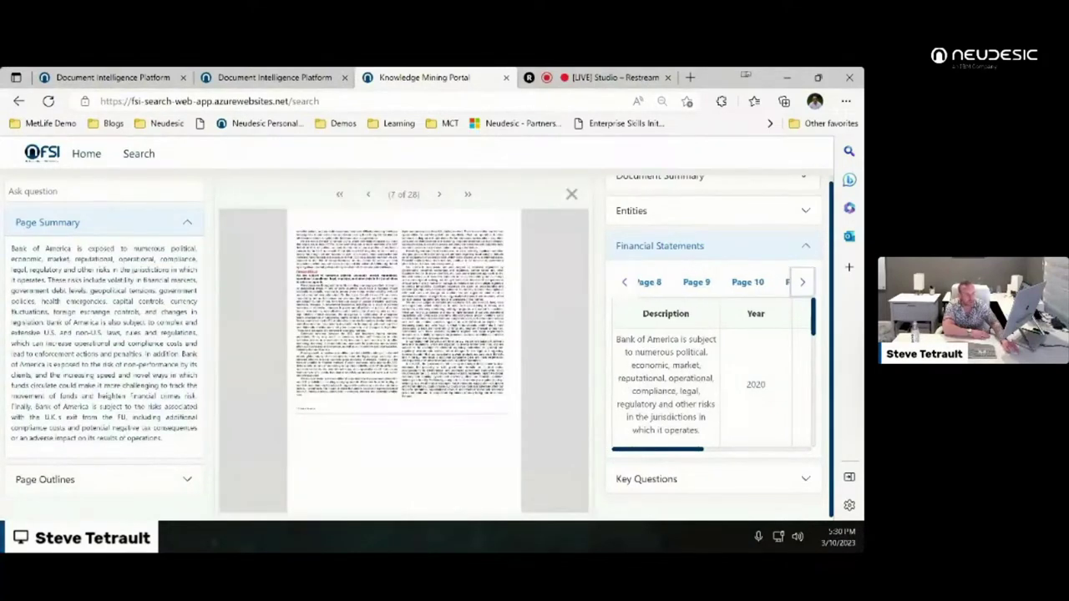
{"action": "left_click", "coordinate": [801, 282]}
{"action": "left_click", "coordinate": [757, 282]}
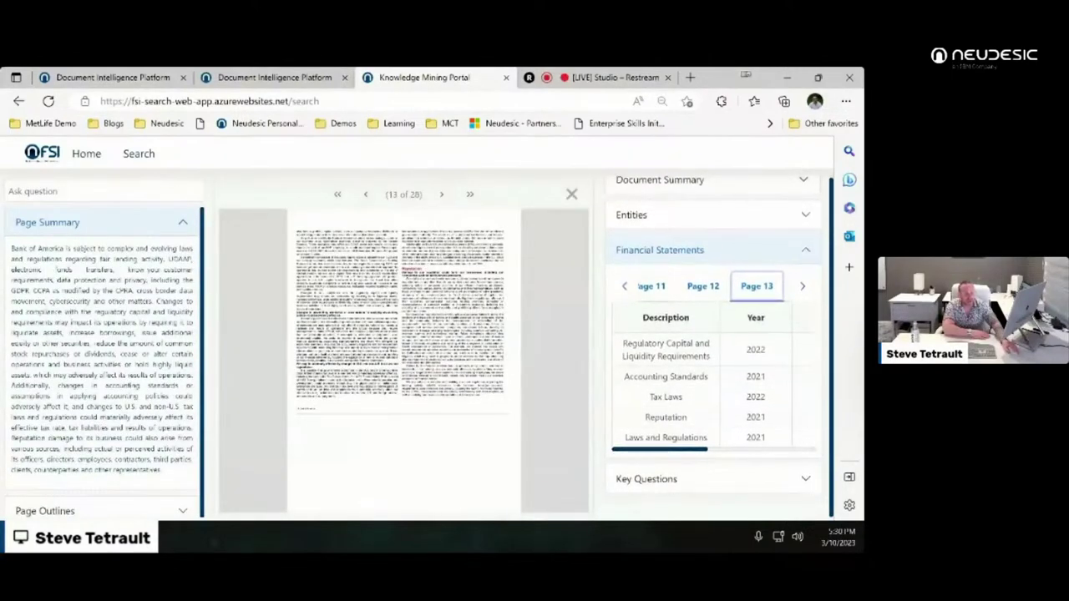
{"action": "left_click", "coordinate": [805, 250]}
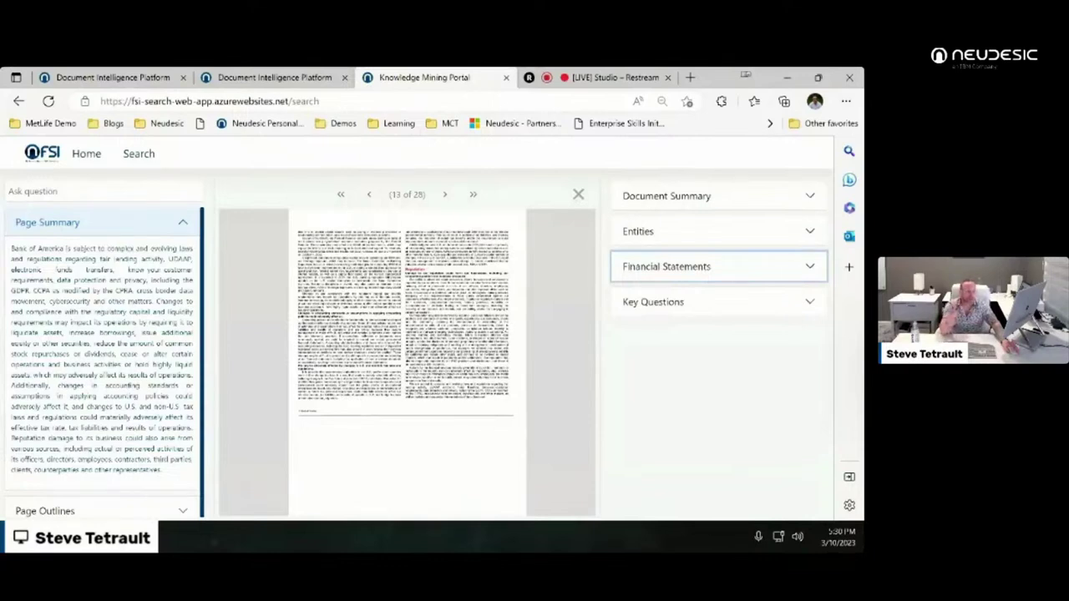
Step: Show the annual report's key questions and look through the list of generated questions
{"action": "left_click", "coordinate": [718, 301]}
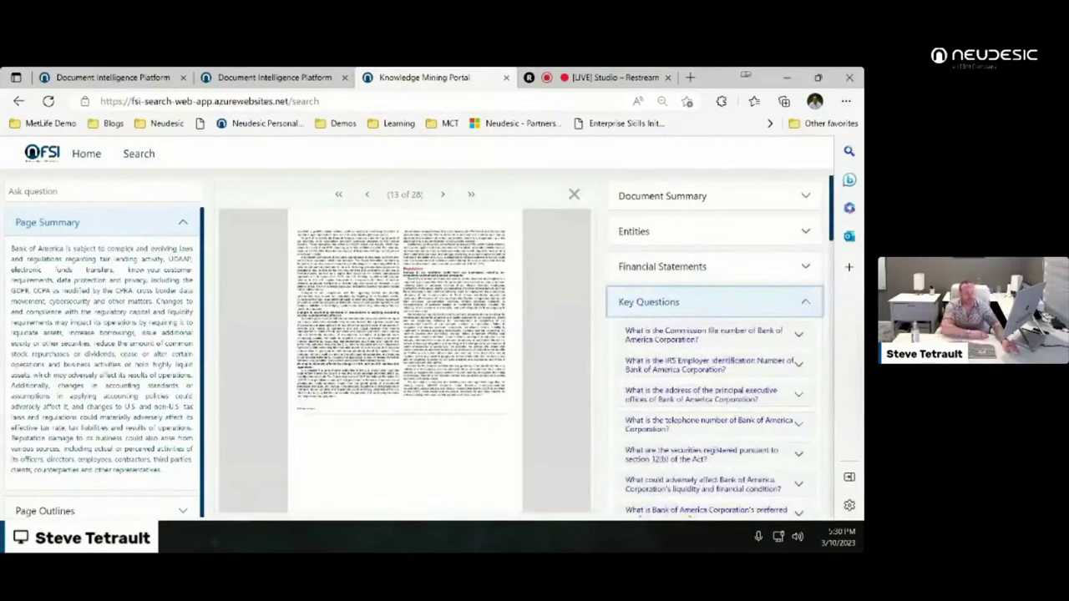
{"action": "scroll", "coordinate": [714, 351], "scroll_direction": "down", "scroll_amount": 3}
{"action": "scroll", "coordinate": [714, 350], "scroll_direction": "down", "scroll_amount": 4}
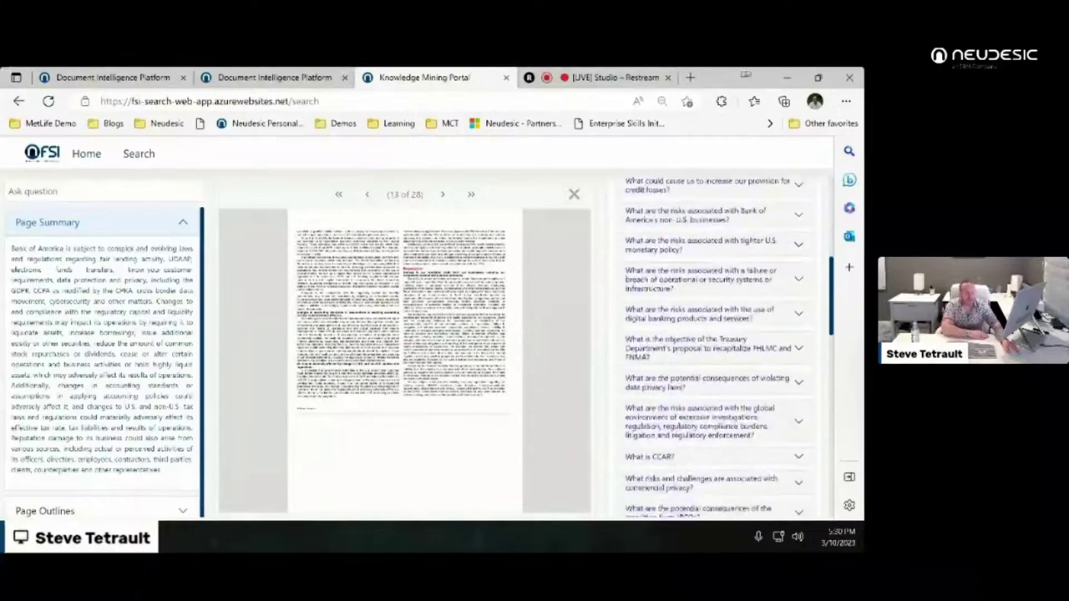
{"action": "scroll", "coordinate": [714, 350], "scroll_direction": "down", "scroll_amount": 8}
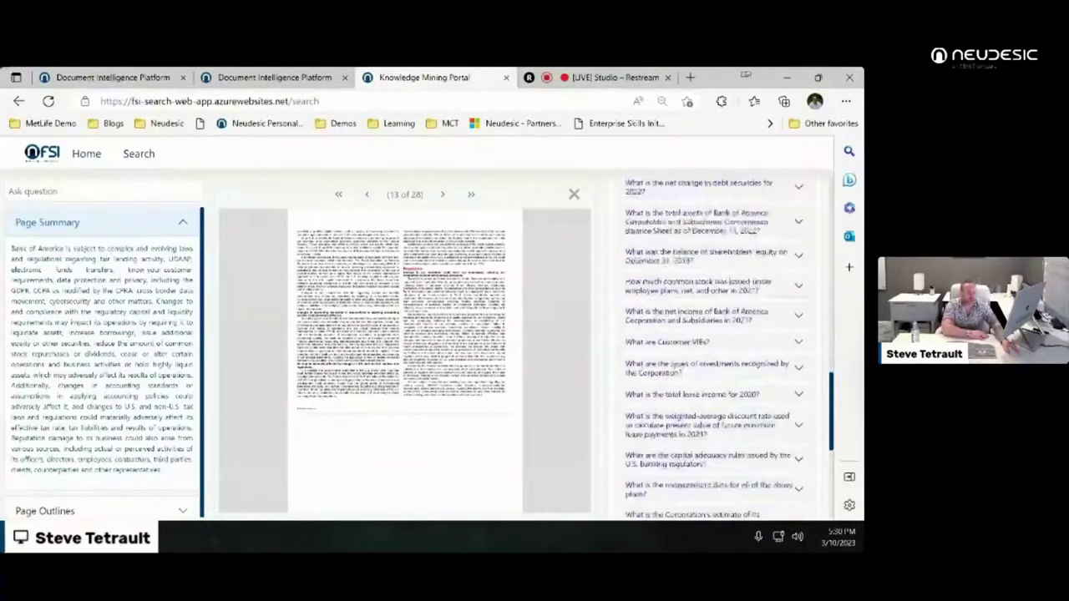
{"action": "scroll", "coordinate": [714, 351], "scroll_direction": "up", "scroll_amount": 6}
{"action": "scroll", "coordinate": [714, 346], "scroll_direction": "up", "scroll_amount": 10}
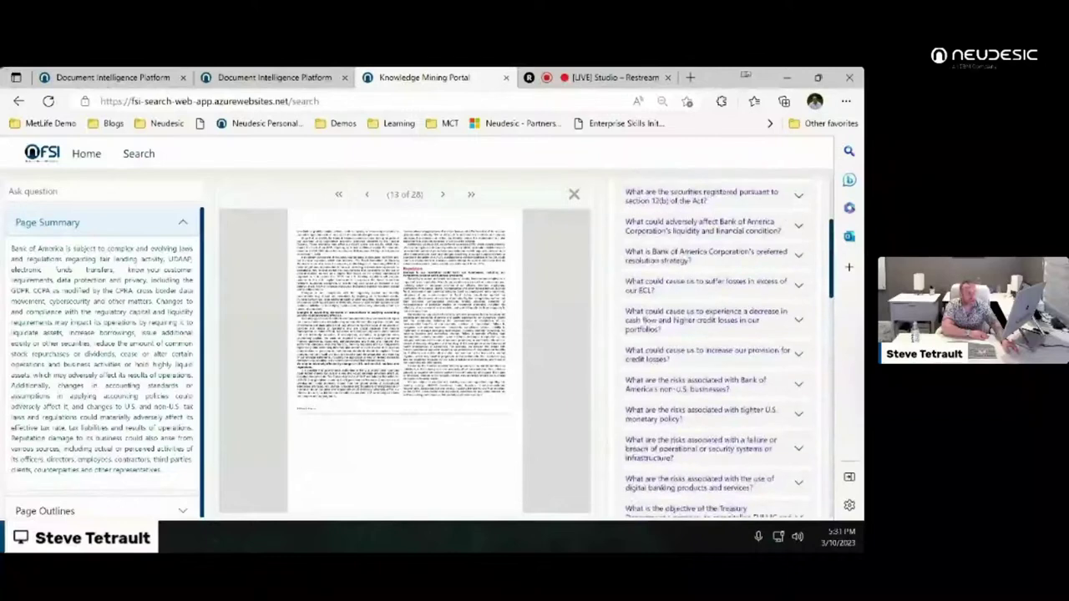
Step: Show the answer to the key question "What is the Commission file number of Bank of America Corporation?"
{"action": "scroll", "coordinate": [713, 346], "scroll_direction": "up", "scroll_amount": 3}
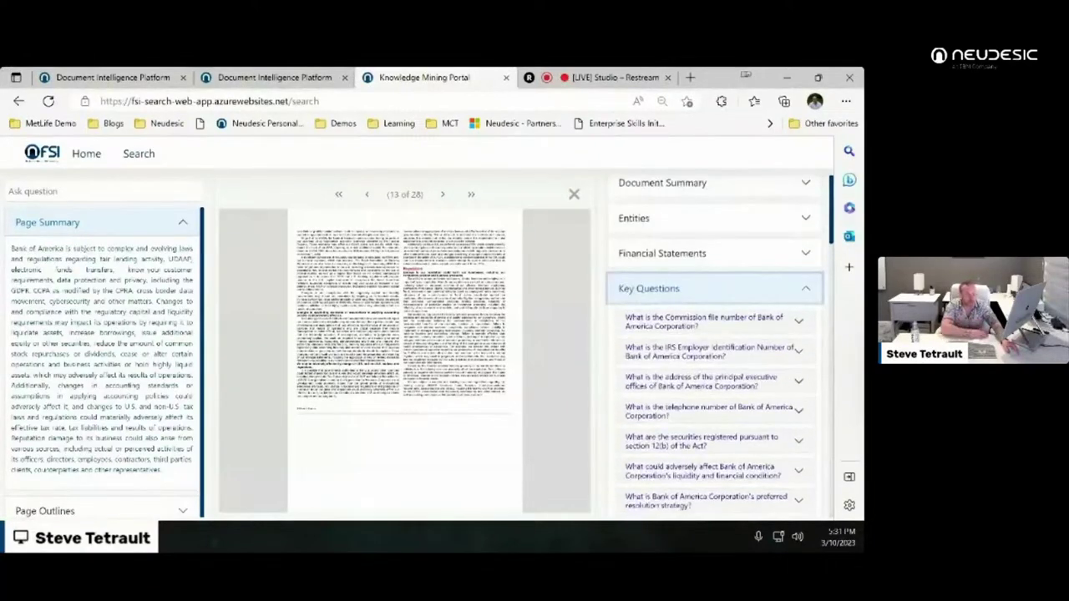
{"action": "left_click", "coordinate": [714, 321]}
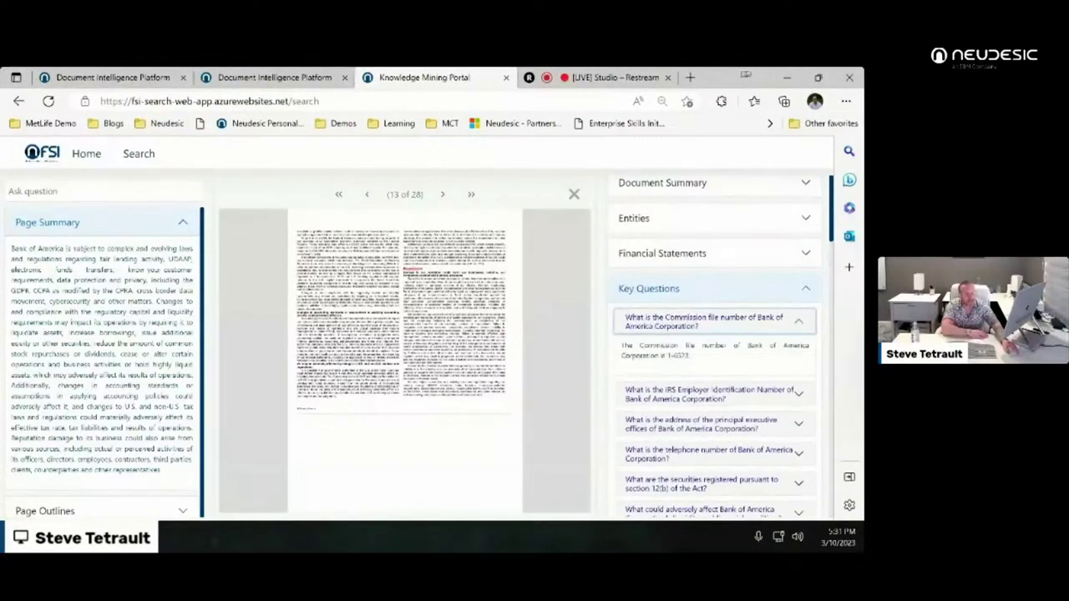
{"action": "scroll", "coordinate": [714, 346], "scroll_direction": "down", "scroll_amount": 1}
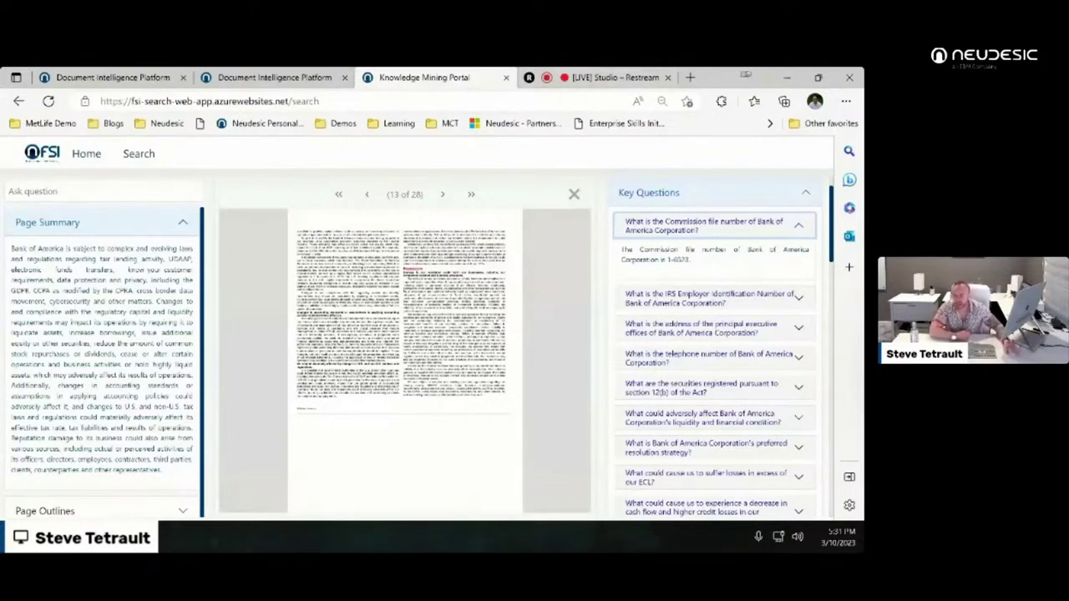
Step: Ask the filing "what are the total assets" and look at the returned answers
{"action": "left_click", "coordinate": [59, 191]}
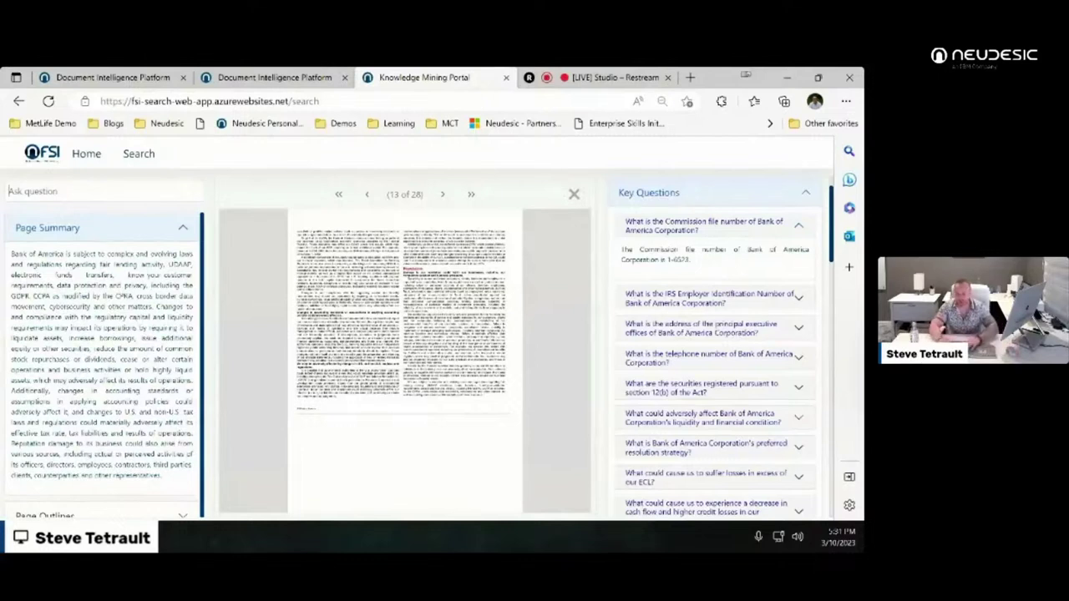
{"action": "type", "text": "what are t"}
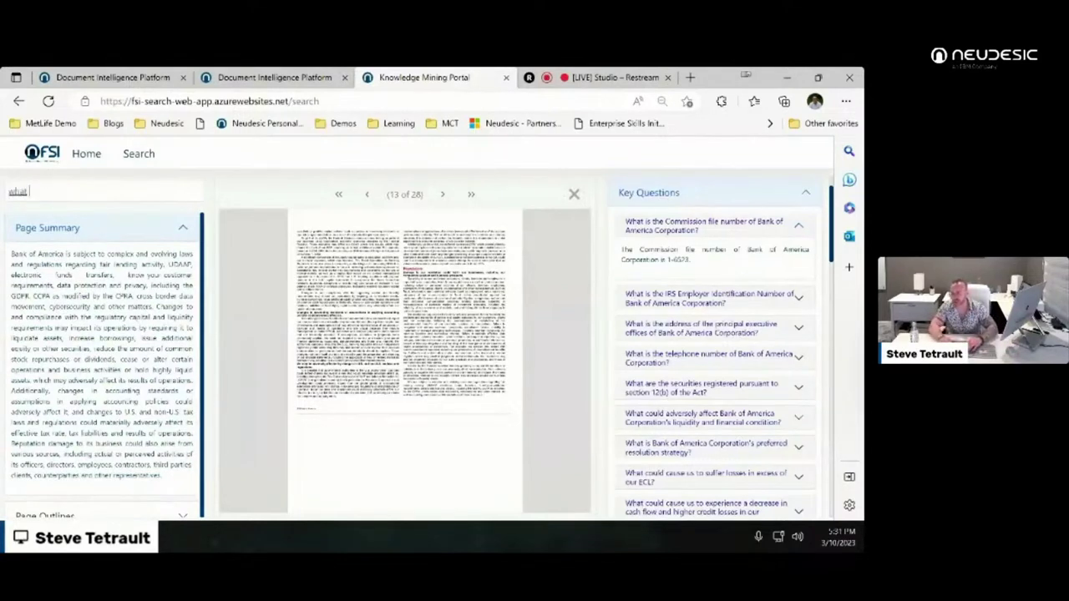
{"action": "type", "text": "ota"}
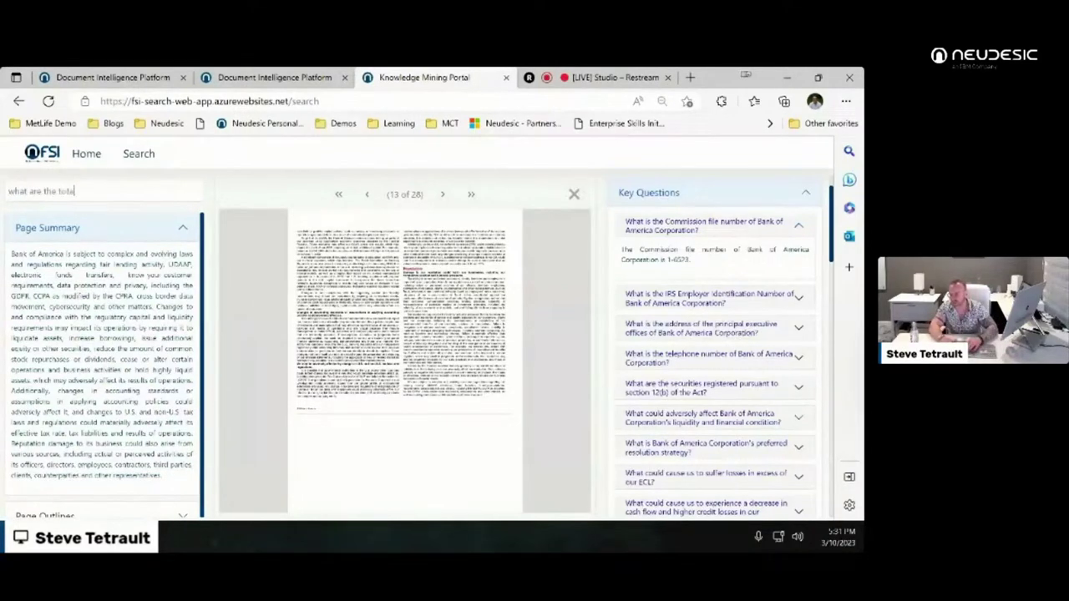
{"action": "type", "text": "l assets"}
{"action": "key", "text": "Return"}
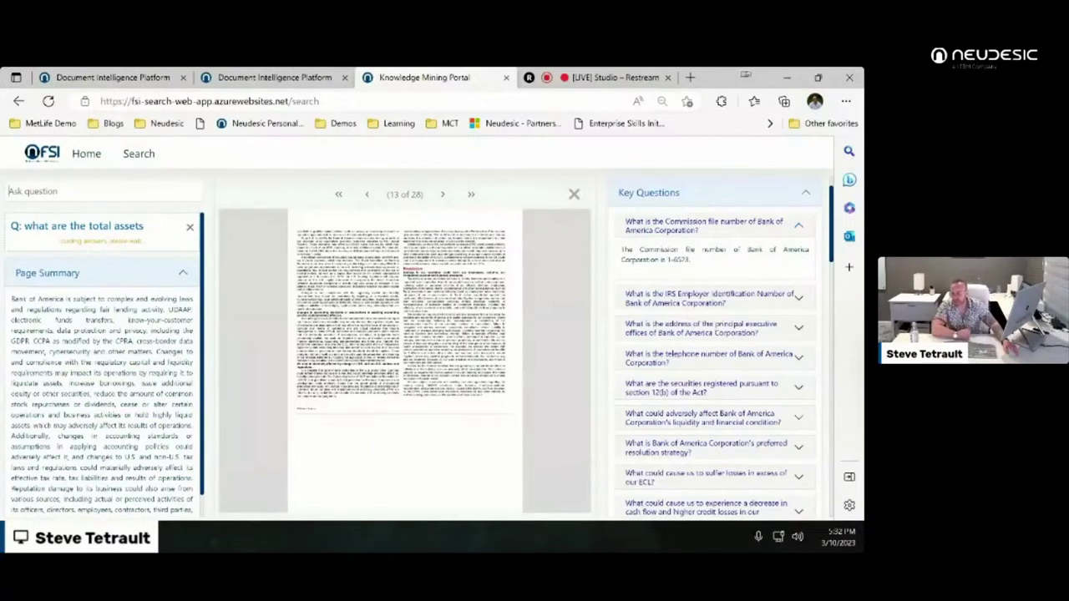
{"action": "scroll", "coordinate": [103, 367], "scroll_direction": "down", "scroll_amount": 1}
{"action": "scroll", "coordinate": [104, 368], "scroll_direction": "up", "scroll_amount": 1}
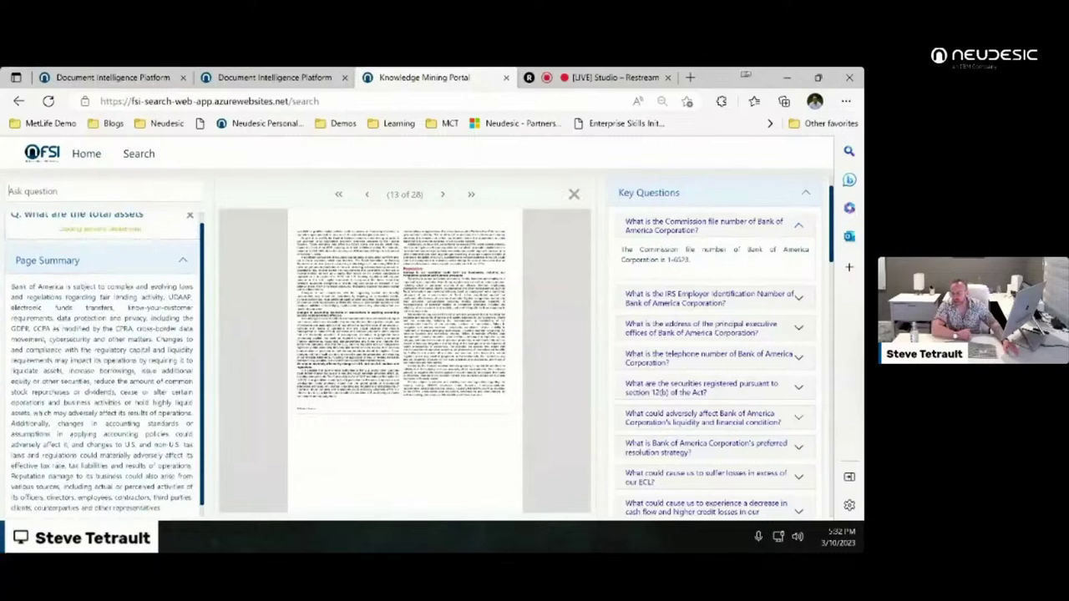
{"action": "scroll", "coordinate": [104, 367], "scroll_direction": "down", "scroll_amount": 1}
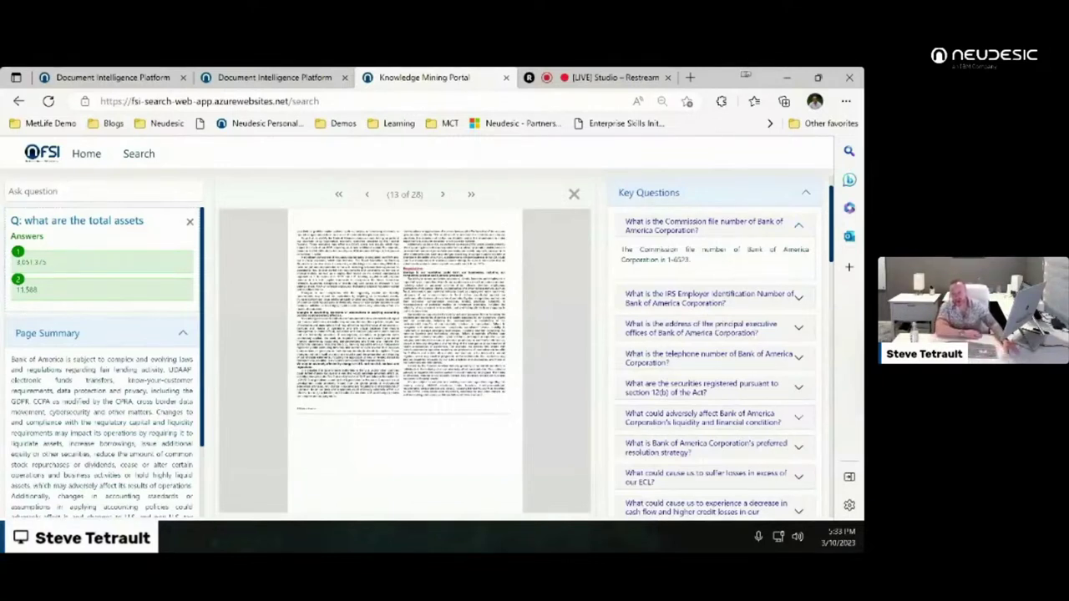
Step: Remove the total assets question and its answers from the filing view
{"action": "right_click", "coordinate": [182, 226]}
{"action": "key", "text": "Escape"}
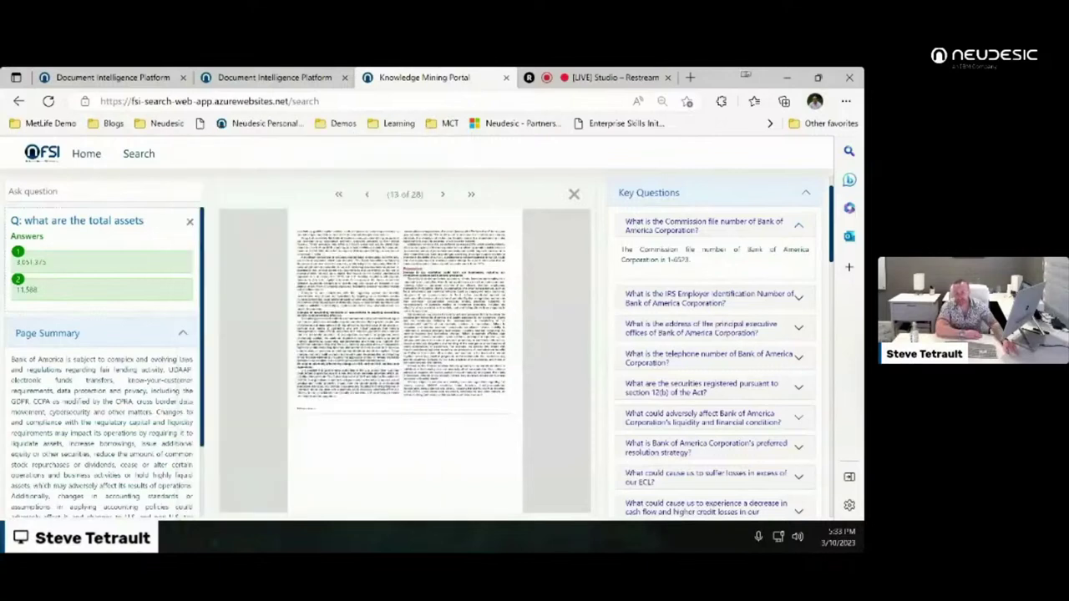
{"action": "left_click", "coordinate": [190, 222]}
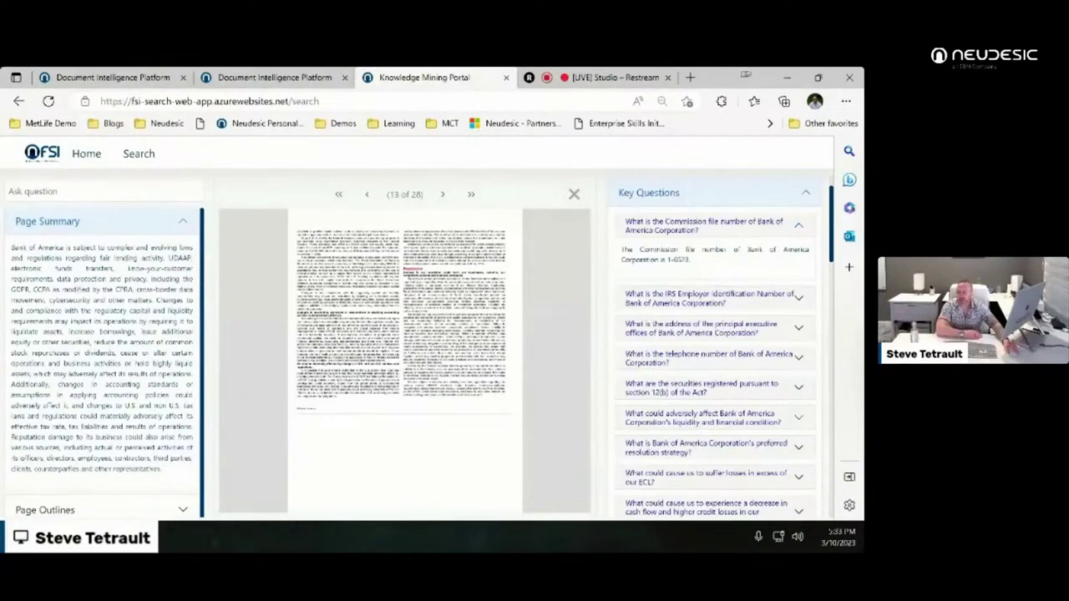
Step: Collapse the page summary, look through the page outlines for page 13, and collapse them again
{"action": "left_click", "coordinate": [184, 223]}
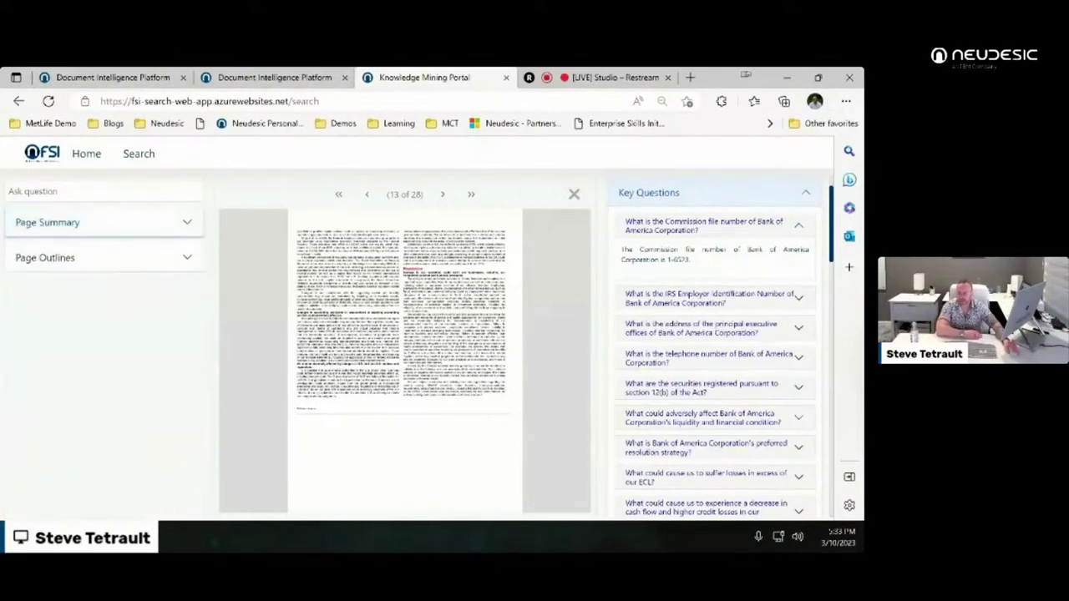
{"action": "left_click", "coordinate": [185, 257]}
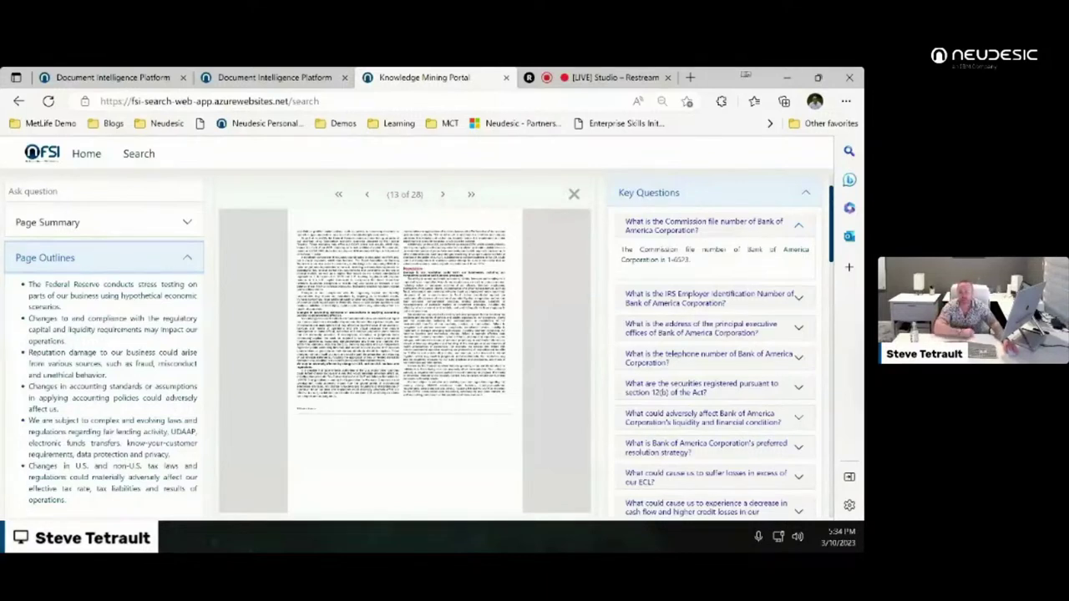
{"action": "left_click", "coordinate": [188, 257]}
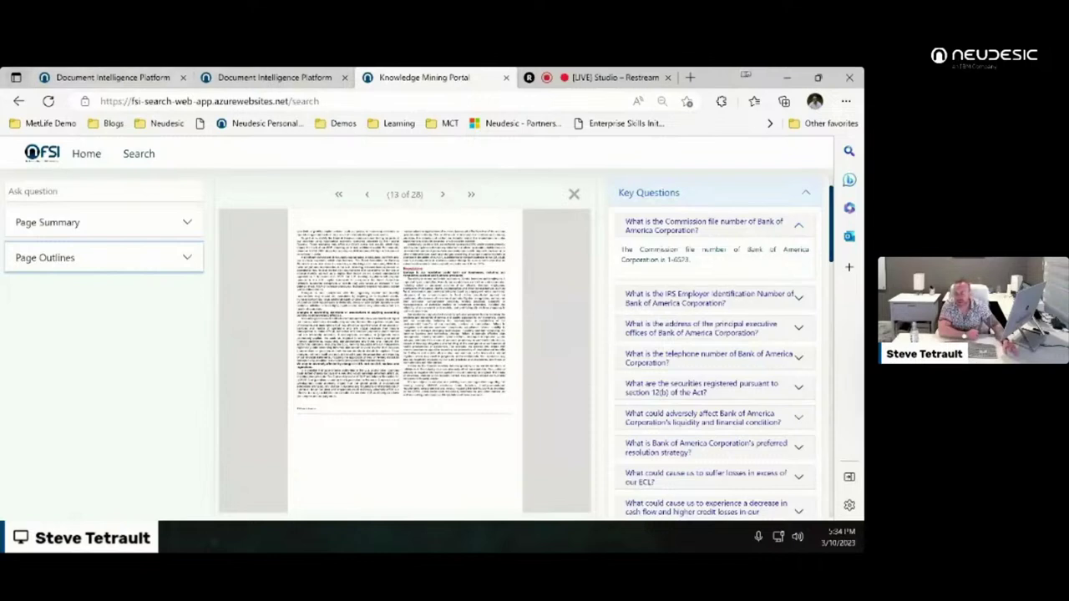
Step: Switch to the Document Intelligence Platform's Company Annual Reports session and examine the Baseline Configuration in Administration, including processing times, wages and SLA targets
{"action": "key", "text": "ctrl+1"}
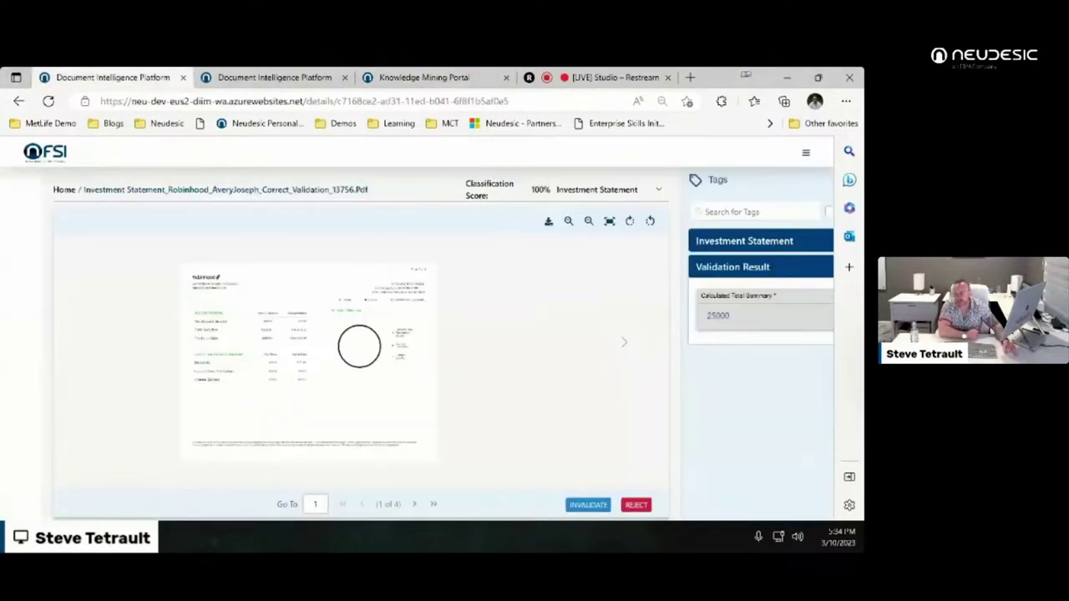
{"action": "key", "text": "ctrl+2"}
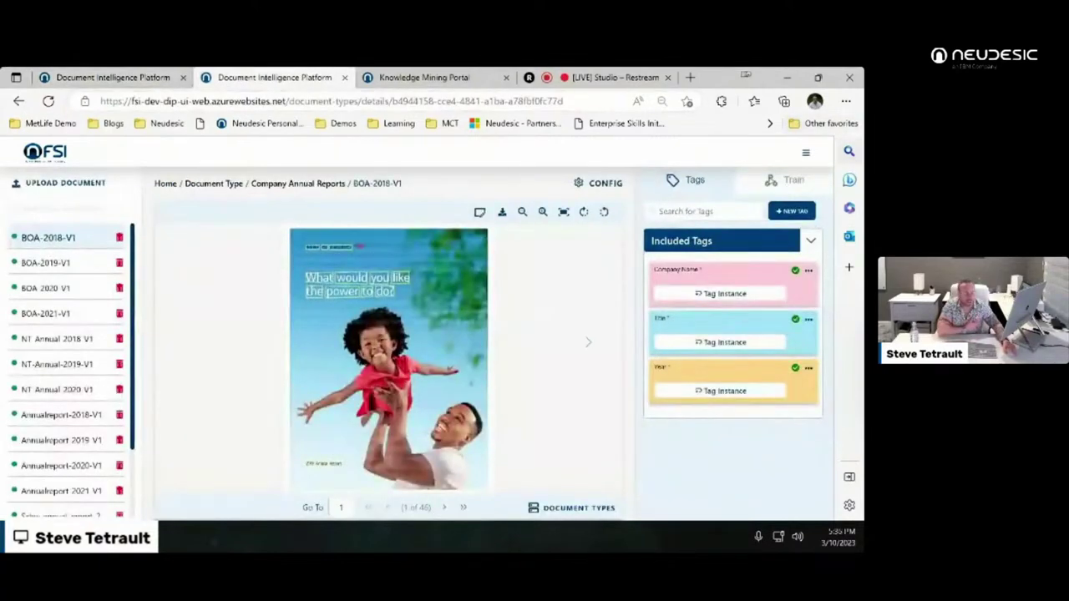
{"action": "left_click", "coordinate": [806, 152]}
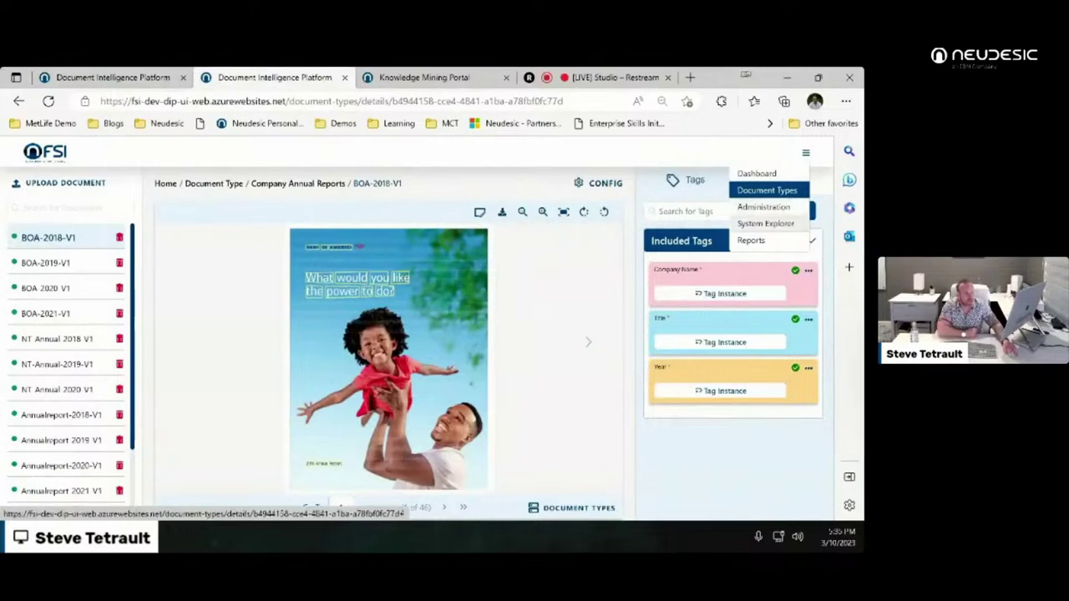
{"action": "left_click", "coordinate": [762, 206]}
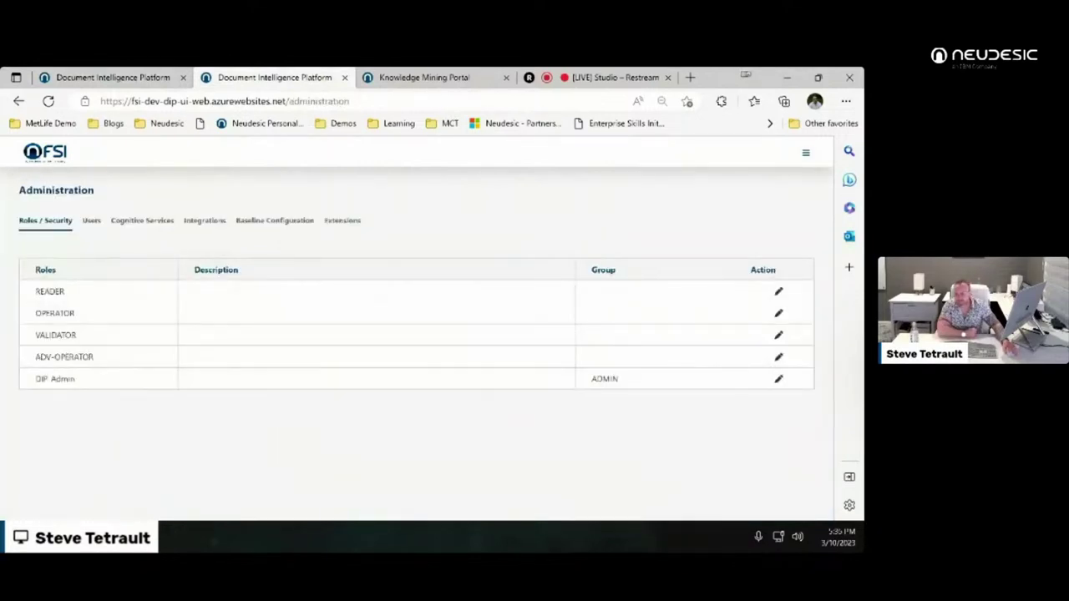
{"action": "left_click", "coordinate": [274, 222]}
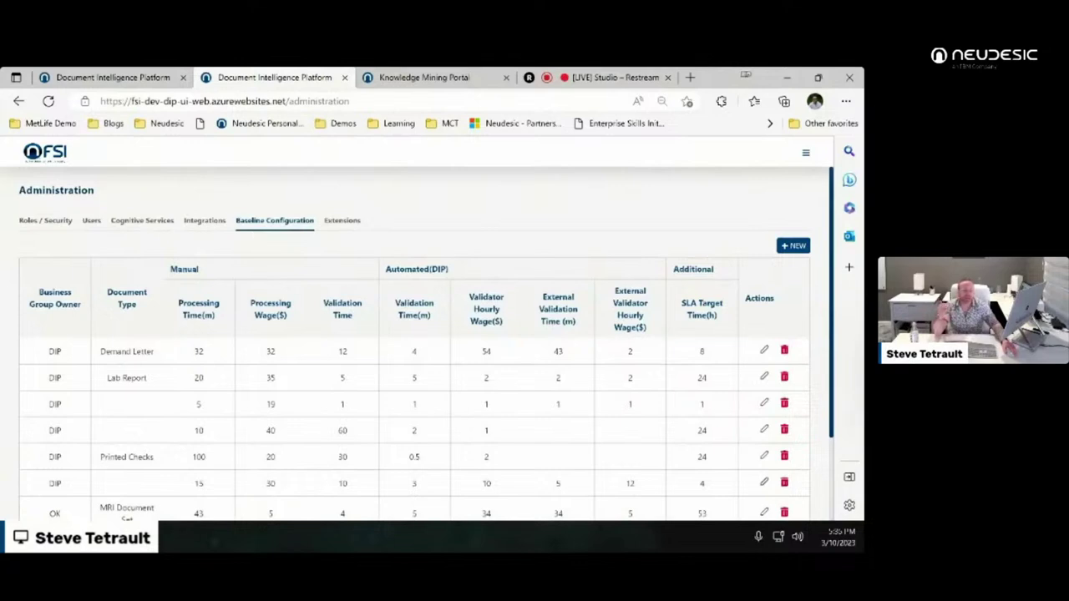
{"action": "scroll", "coordinate": [425, 342], "scroll_direction": "down", "scroll_amount": 2}
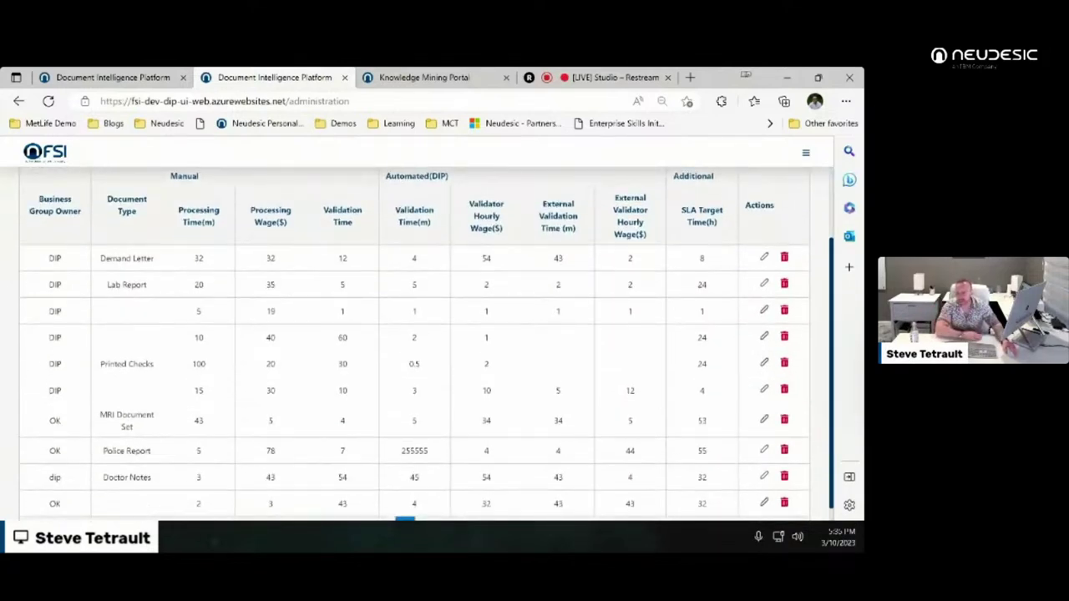
{"action": "scroll", "coordinate": [426, 342], "scroll_direction": "down", "scroll_amount": 1}
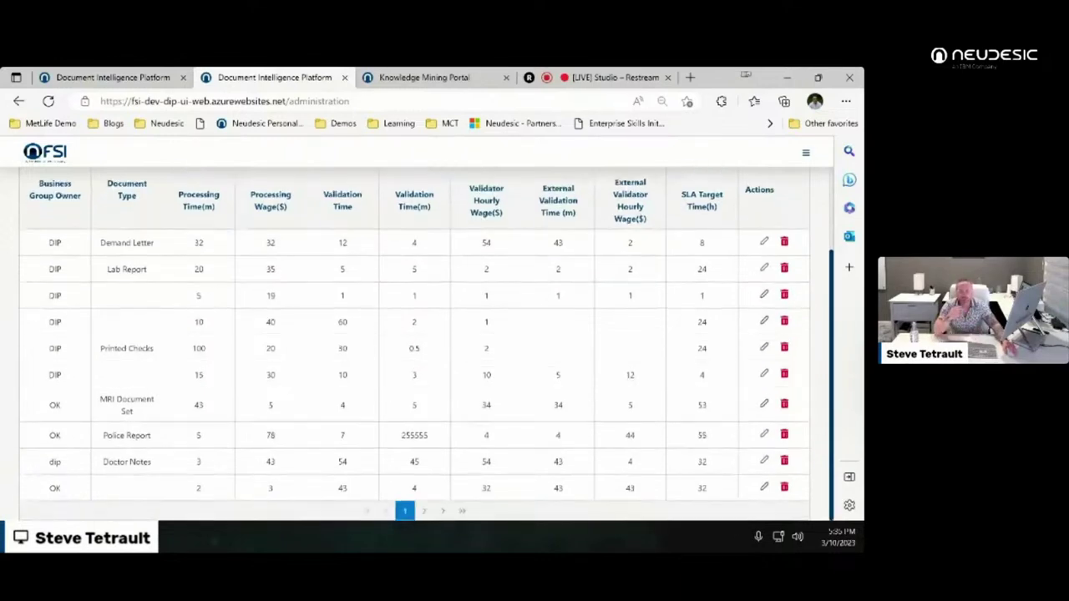
{"action": "scroll", "coordinate": [426, 343], "scroll_direction": "up", "scroll_amount": 1}
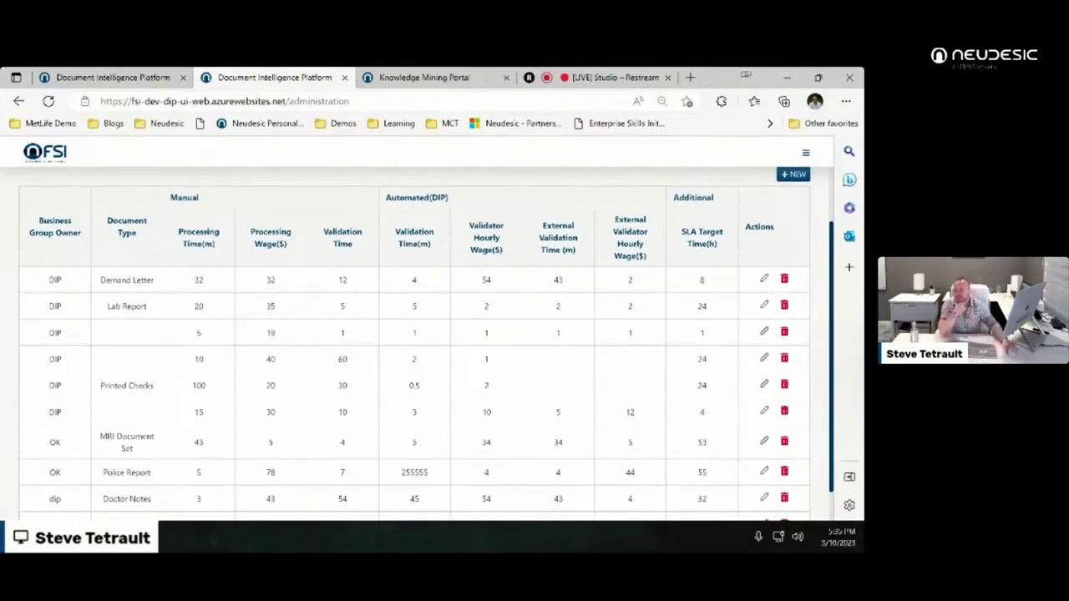
{"action": "scroll", "coordinate": [426, 343], "scroll_direction": "down", "scroll_amount": 1}
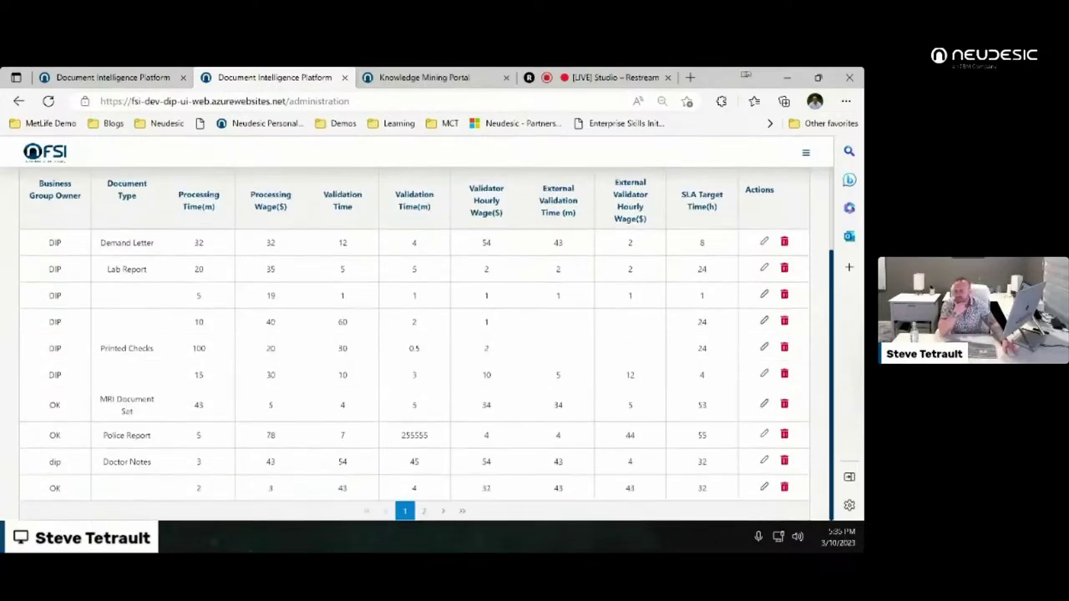
{"action": "scroll", "coordinate": [425, 342], "scroll_direction": "up", "scroll_amount": 1}
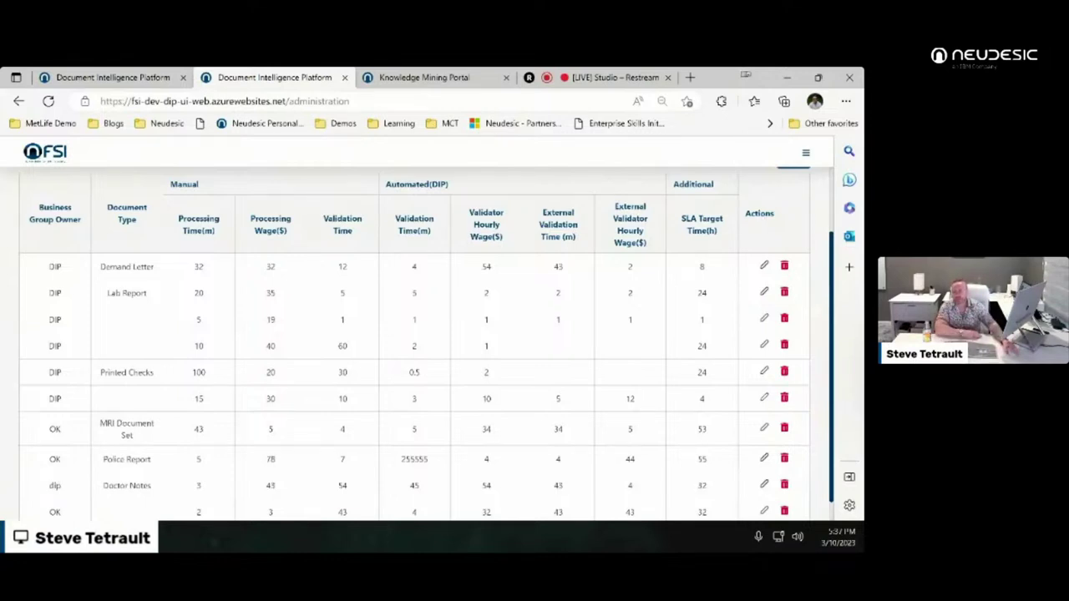
Step: Return to the platform's dashboard and filter the testing documents to Overdue Tasks
{"action": "left_click", "coordinate": [46, 153]}
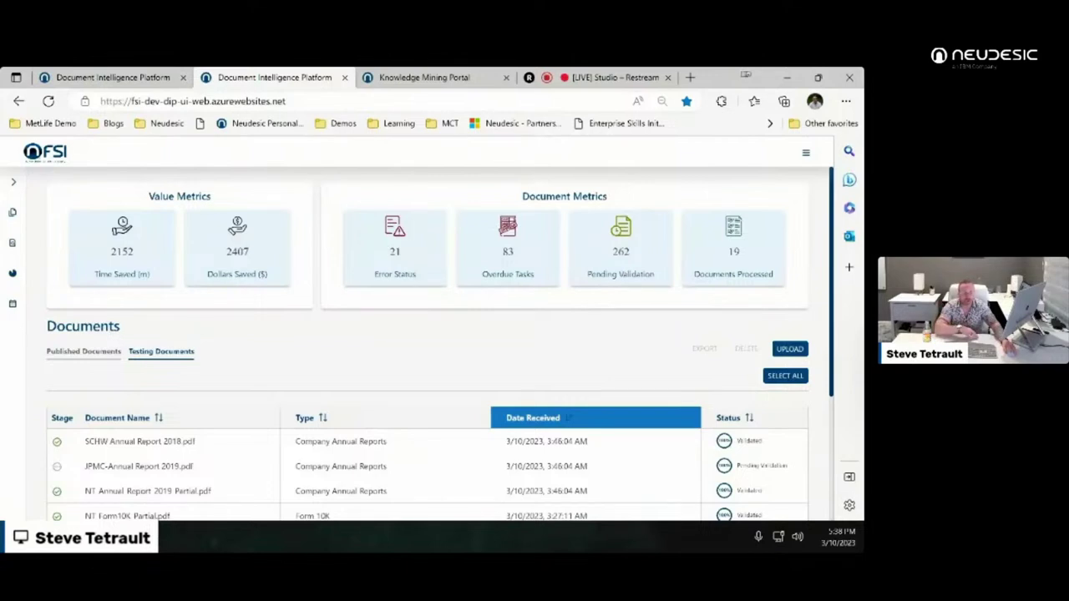
{"action": "left_click", "coordinate": [508, 250]}
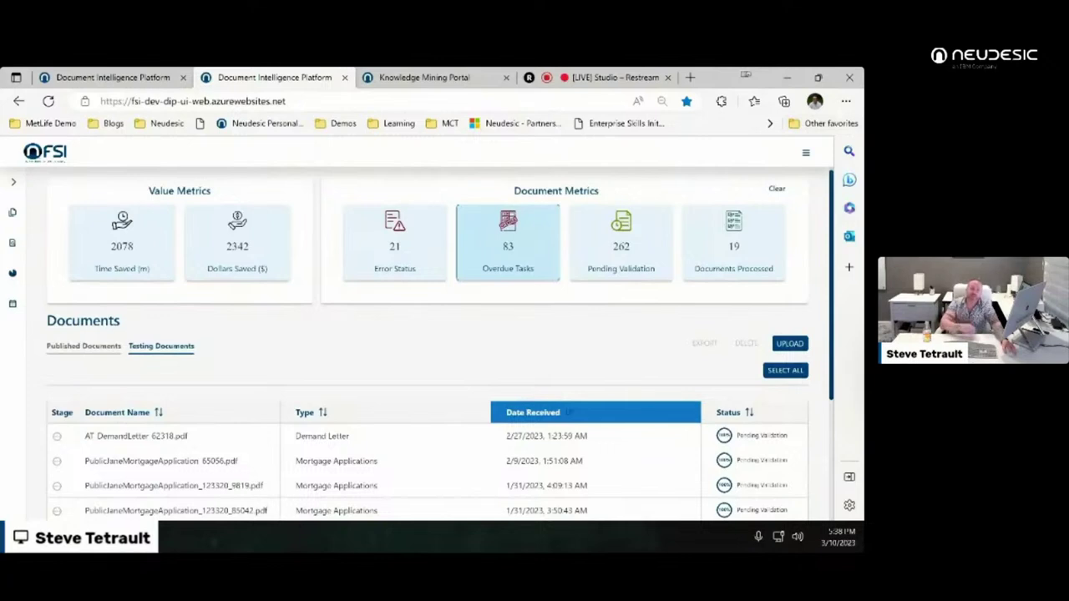
Step: Go to the platform's reports and open the Cost Summary Report
{"action": "left_click", "coordinate": [806, 153]}
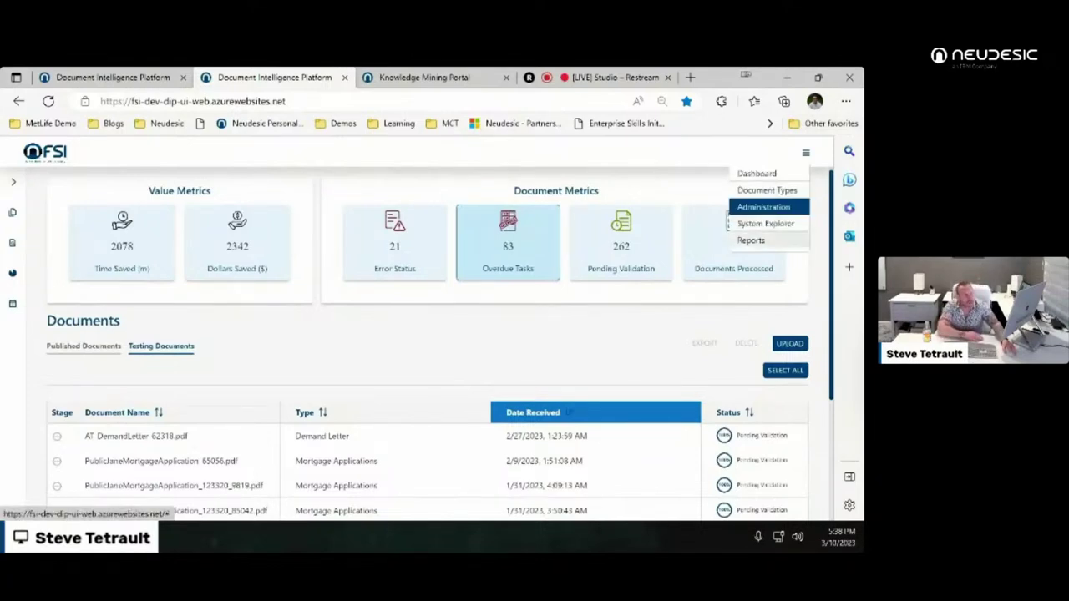
{"action": "left_click", "coordinate": [750, 240]}
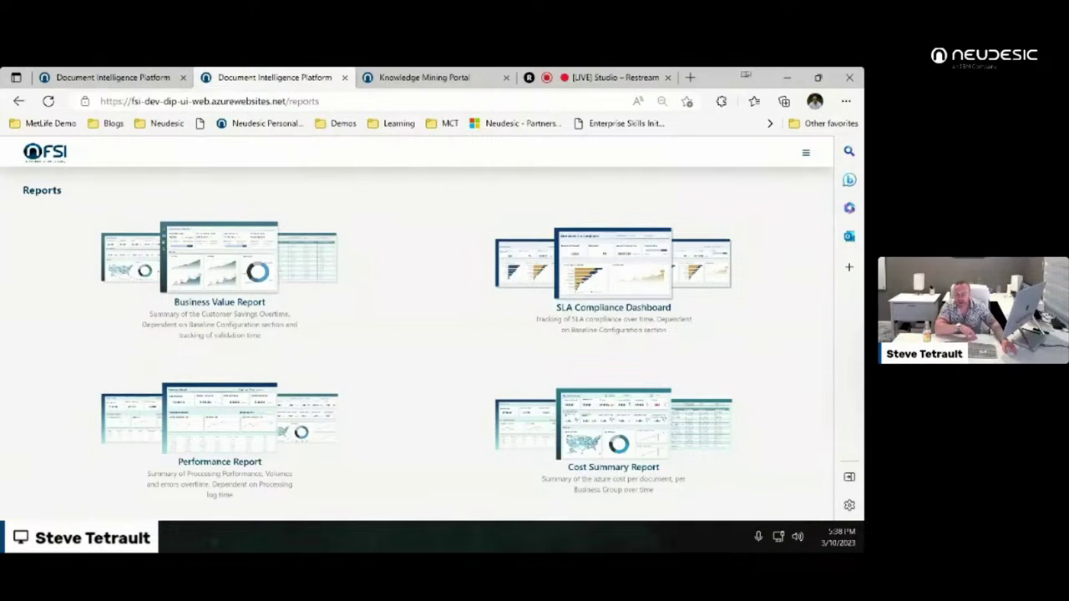
{"action": "left_click", "coordinate": [614, 426]}
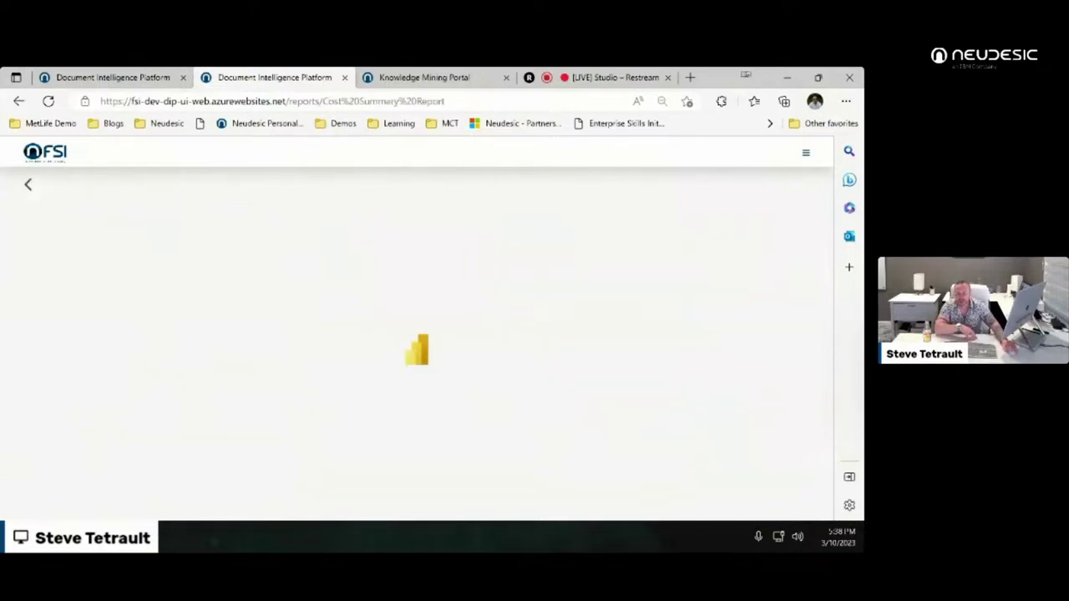
{"action": "left_click", "coordinate": [416, 376]}
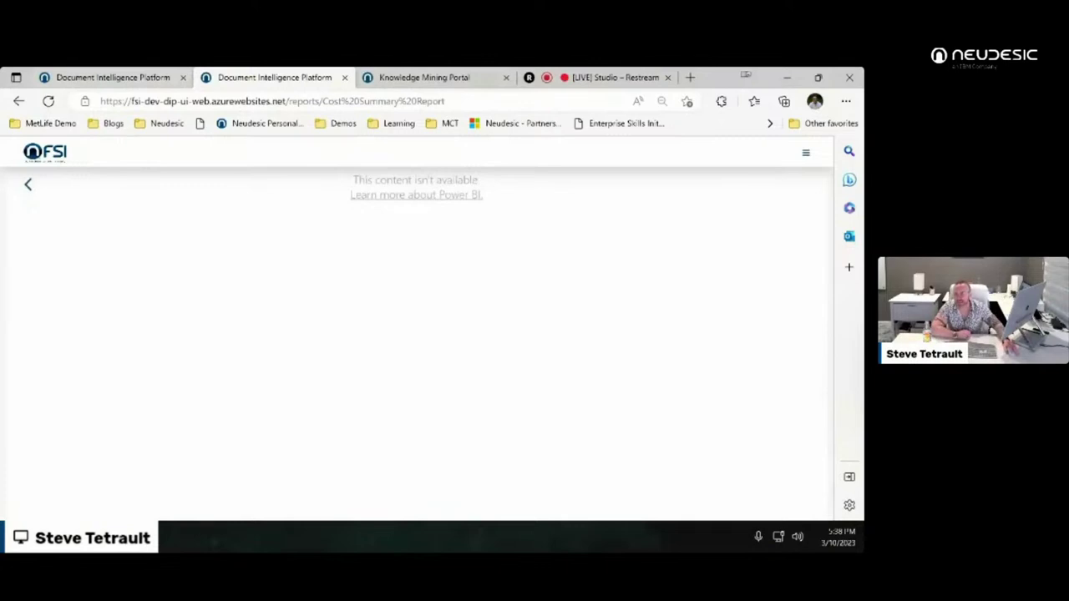
Step: Check the other open portal sessions, then leave the Cost Summary Report for the list of reports
{"action": "left_click", "coordinate": [113, 78]}
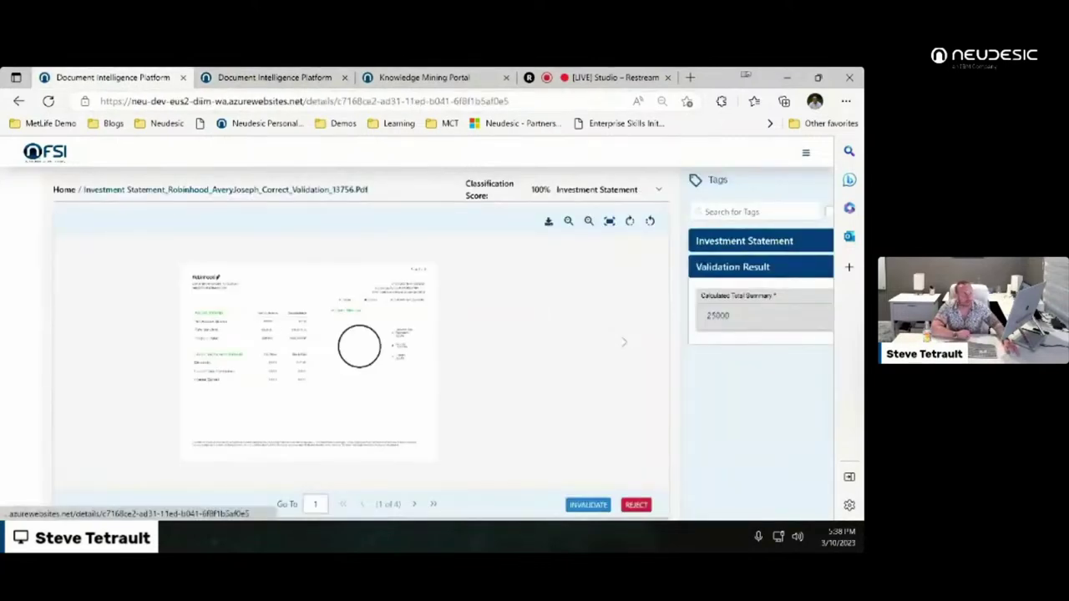
{"action": "left_click", "coordinate": [806, 153]}
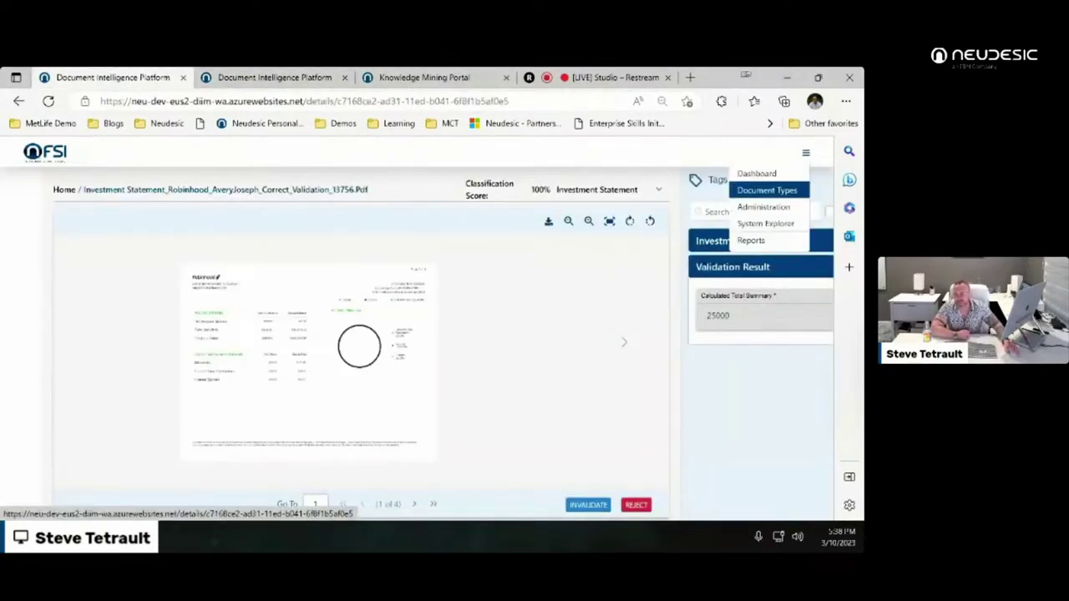
{"action": "left_click", "coordinate": [434, 77]}
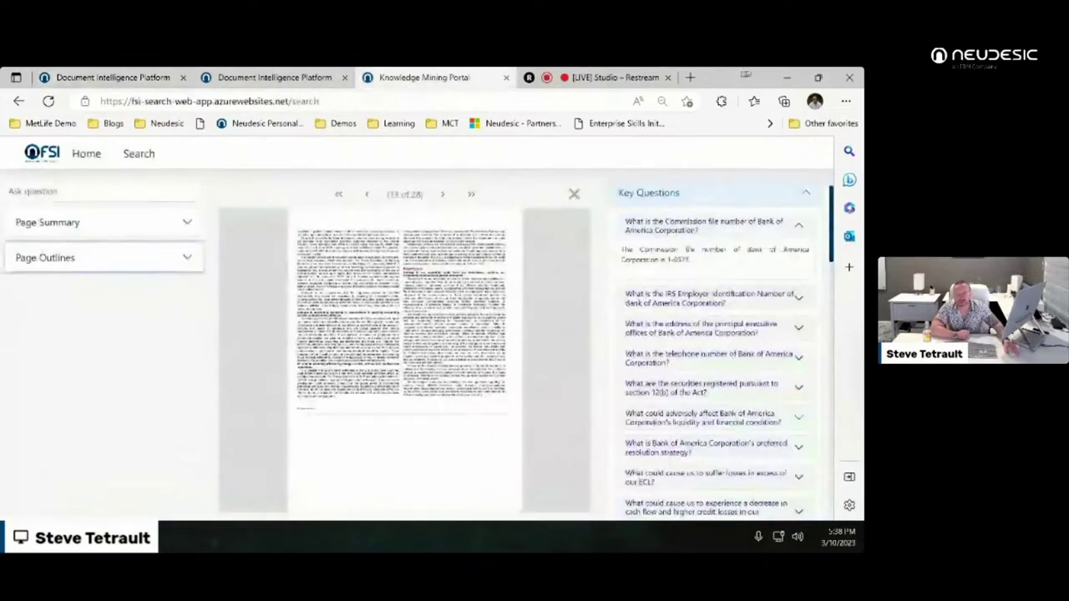
{"action": "left_click", "coordinate": [276, 77]}
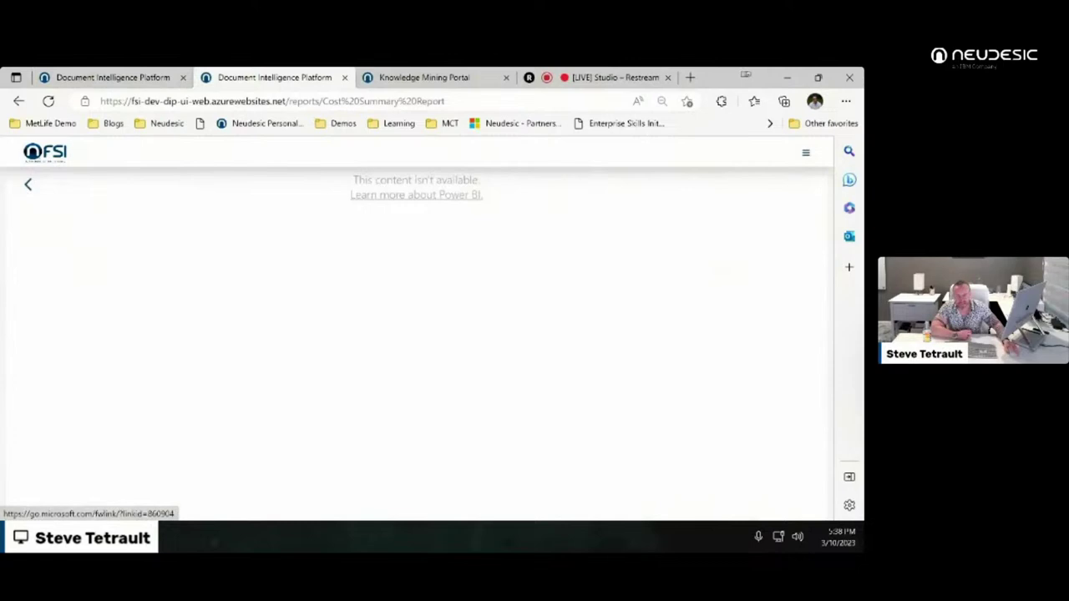
{"action": "left_click", "coordinate": [28, 184]}
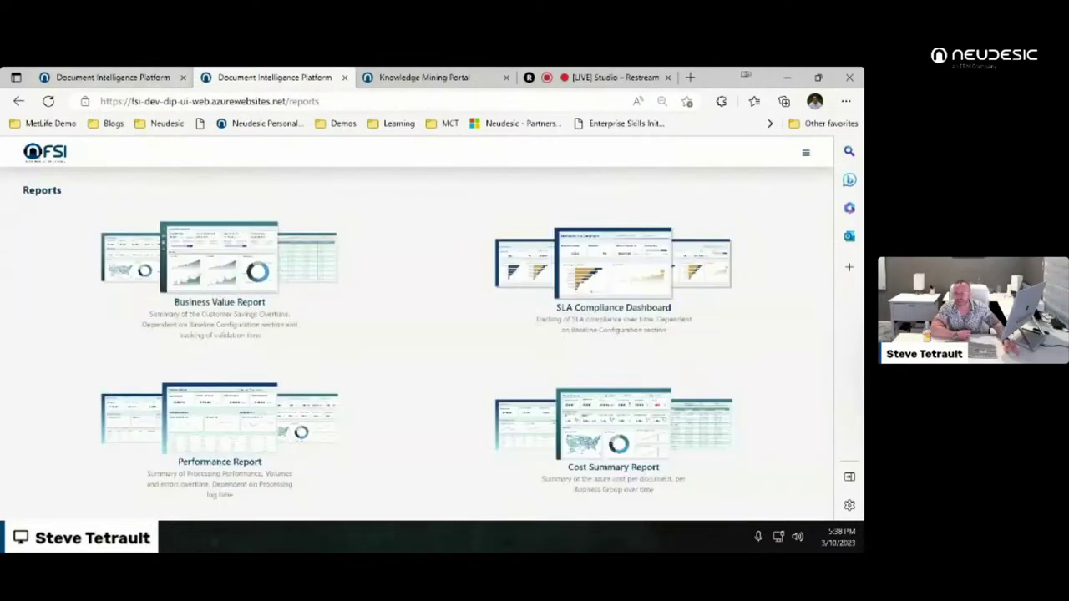
Step: In the Document Intelligence Platform session with the investment statement, view the SLA Compliance Dashboard report and return to the list of reports
{"action": "left_click", "coordinate": [113, 77]}
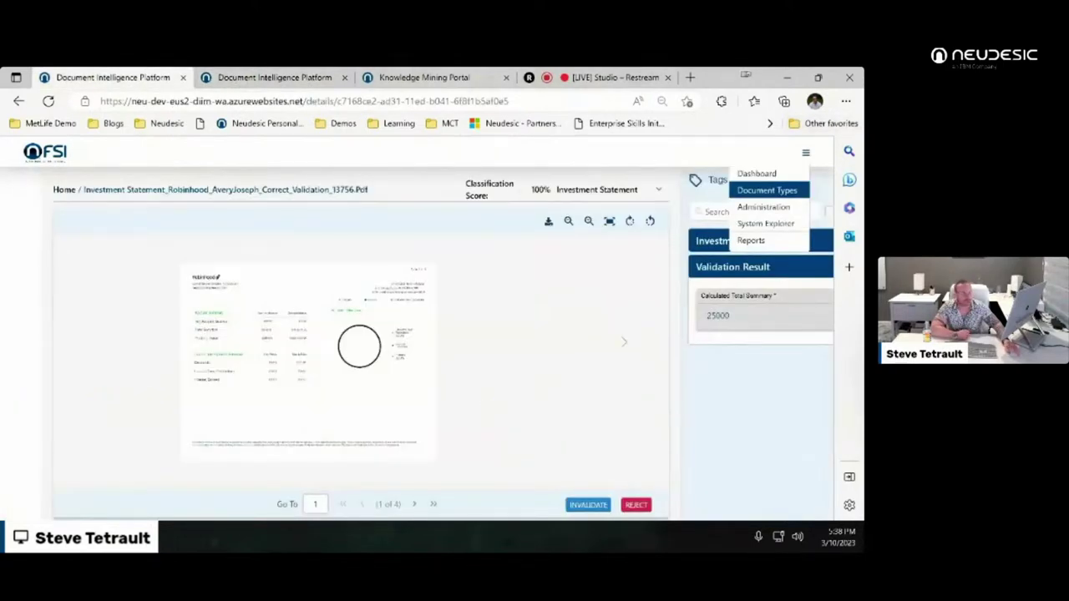
{"action": "left_click", "coordinate": [756, 240]}
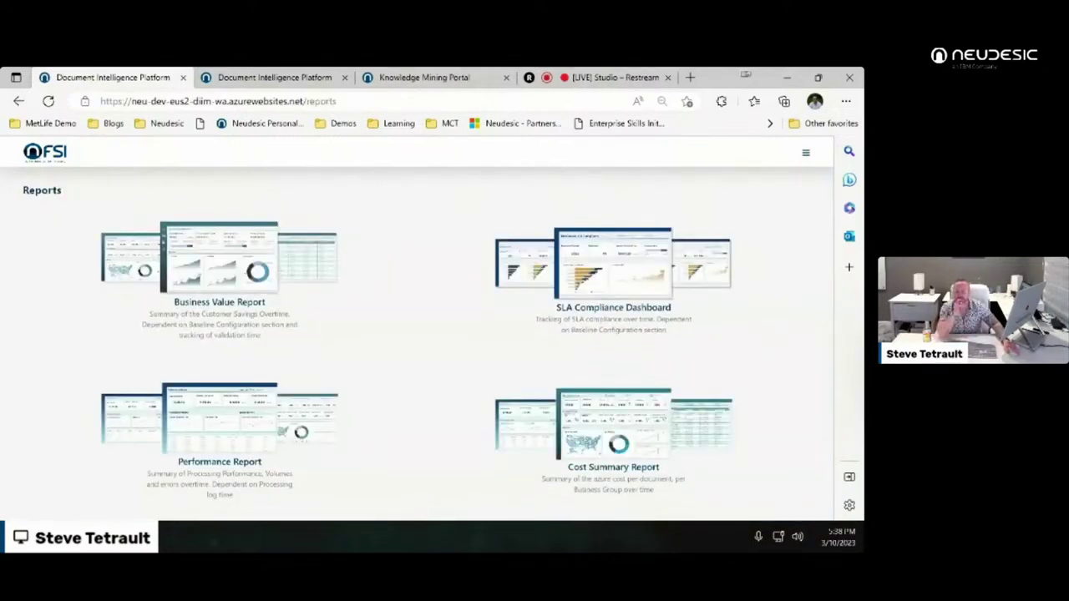
{"action": "left_click", "coordinate": [613, 271]}
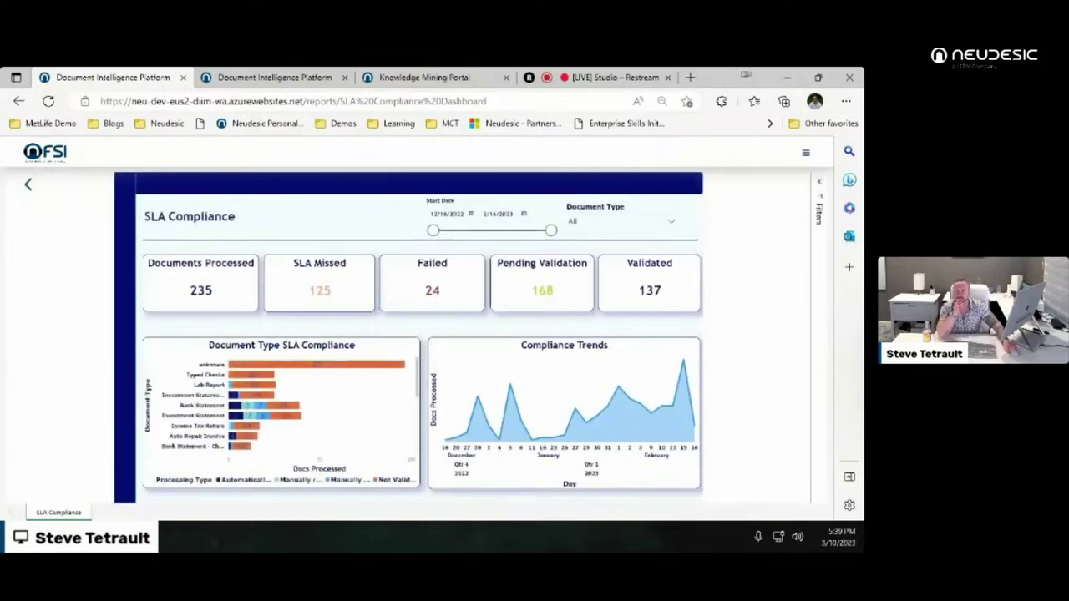
{"action": "left_click", "coordinate": [29, 185]}
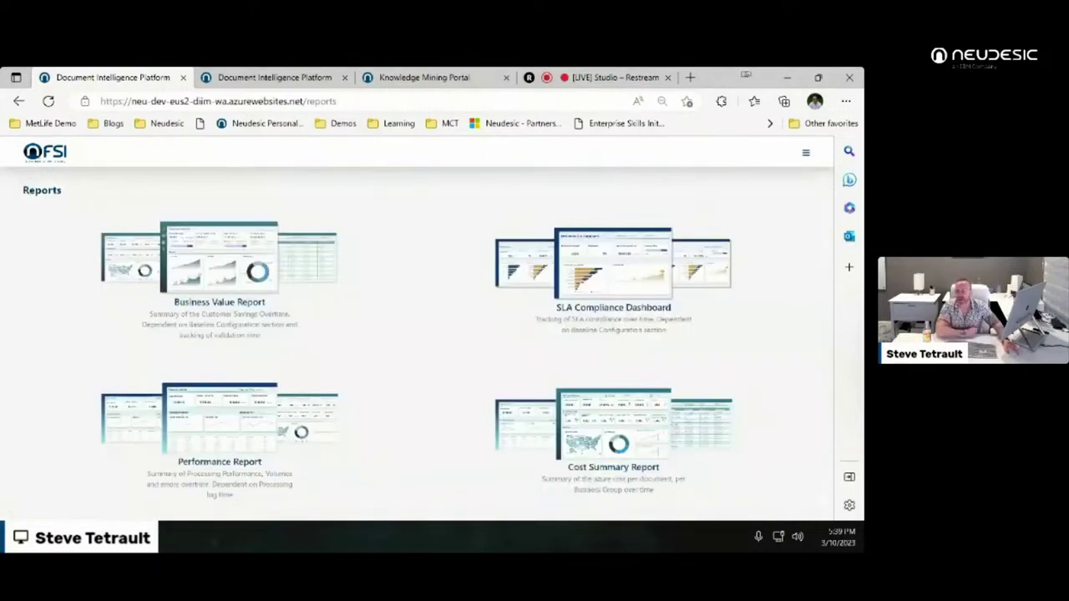